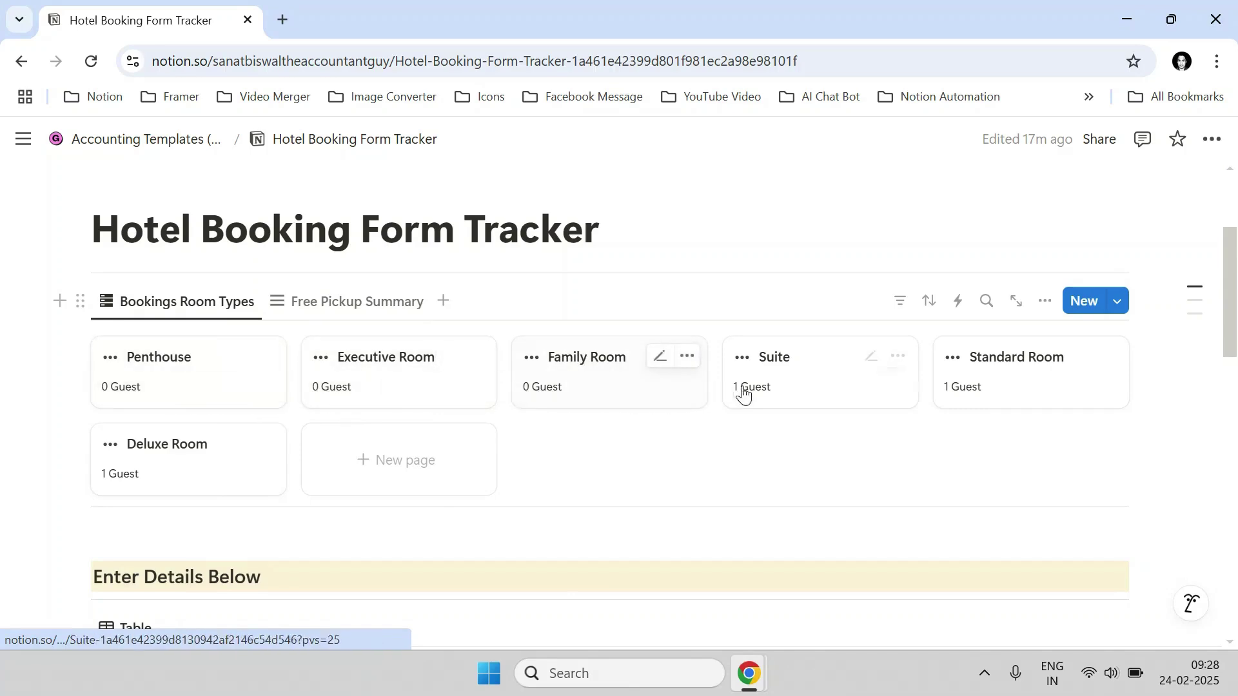
Review the Free Pickup Summary view, and return to the Bookings Room Types view of the tracker.
left_click(303, 316)
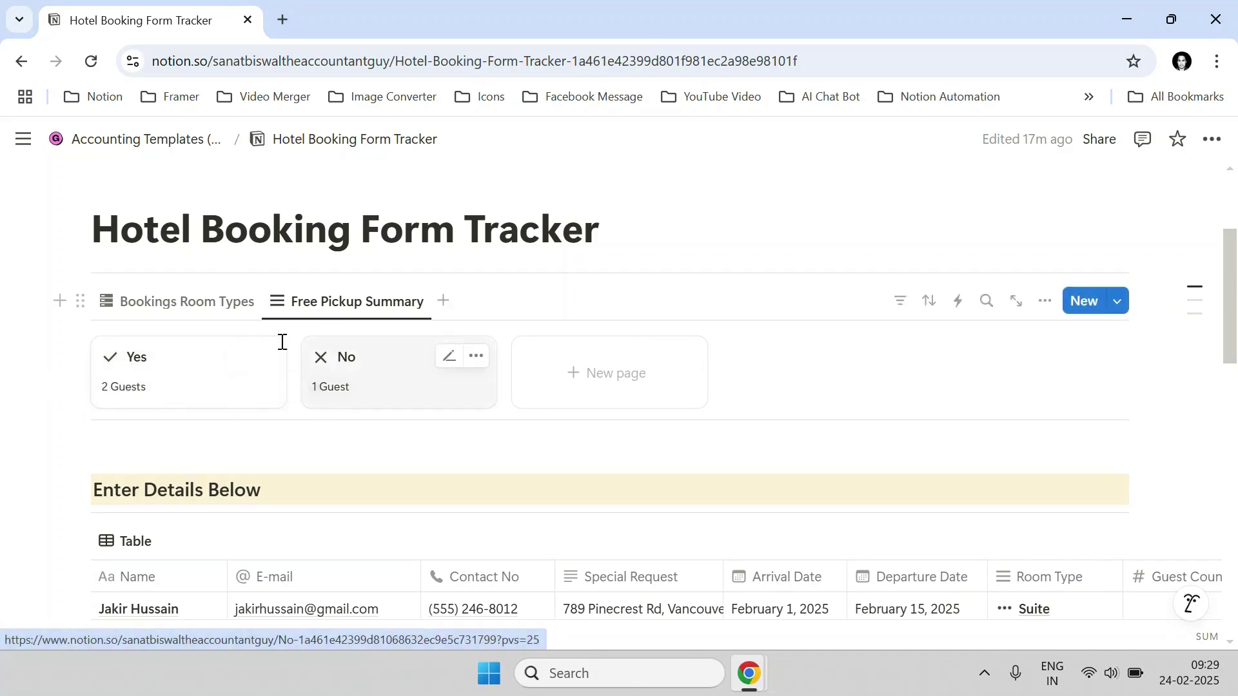
left_click(240, 310)
left_click(278, 310)
left_click(234, 307)
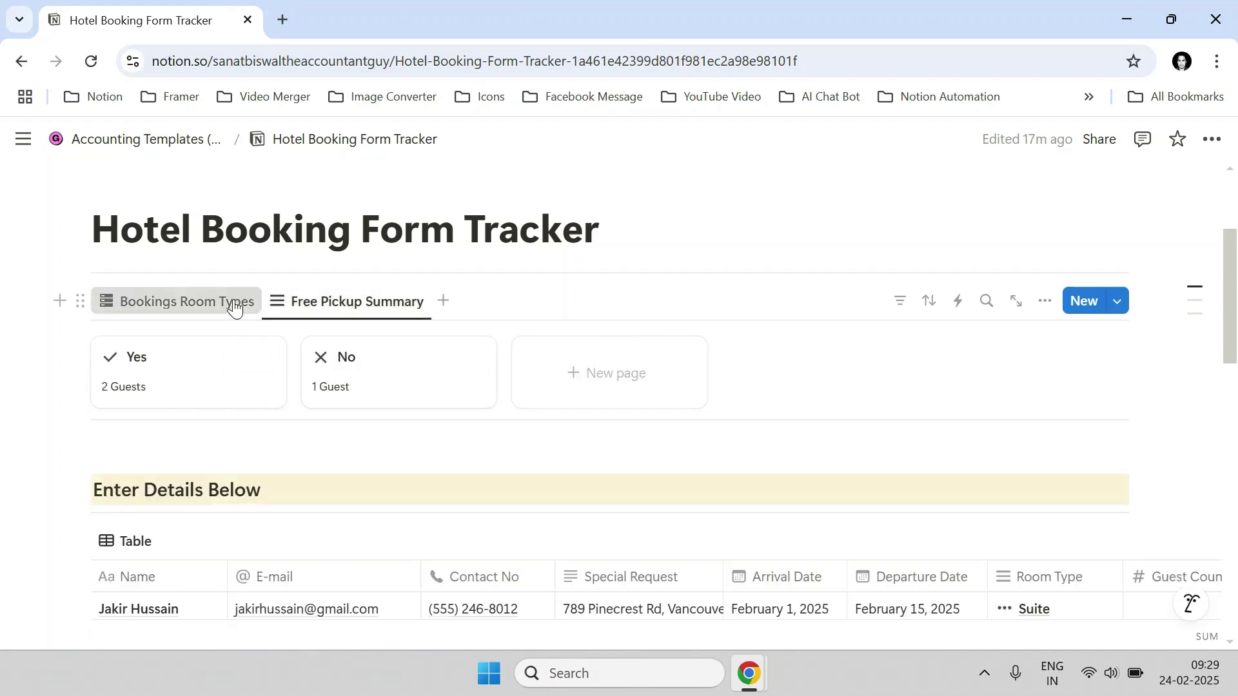
scroll(373, 337, "up", 1)
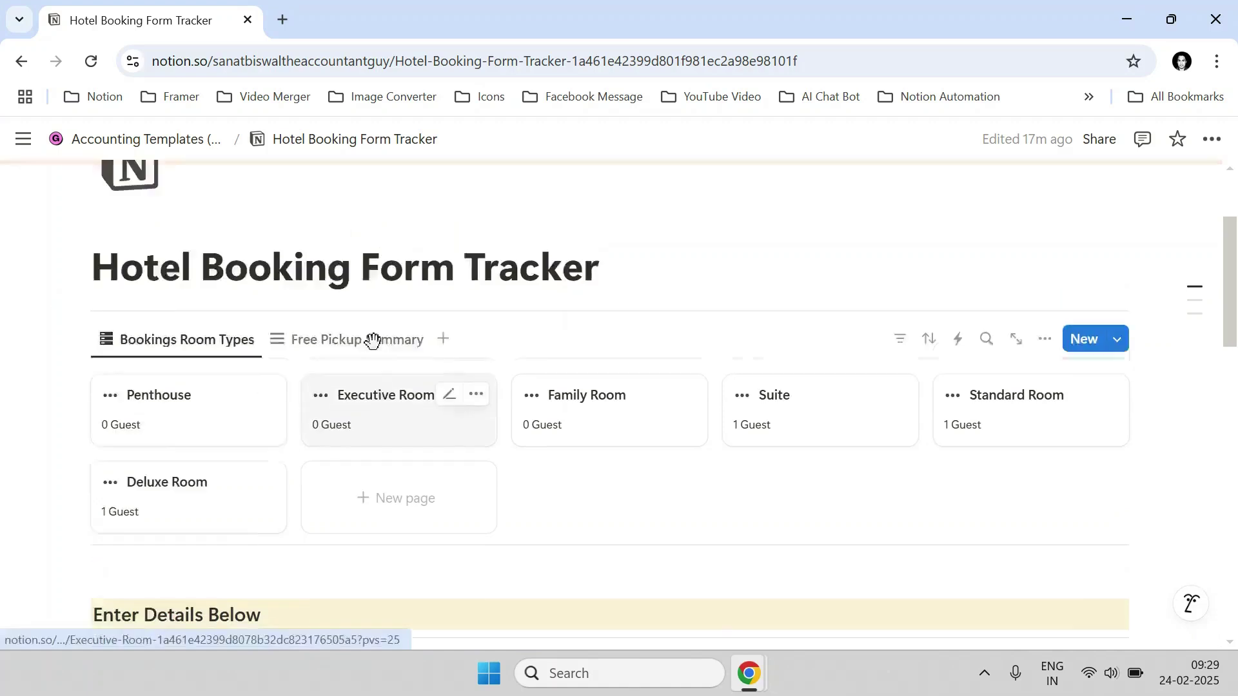
Widen the Special Request column of the bookings table to read its entries, and narrow it back.
scroll(373, 348, "down", 4)
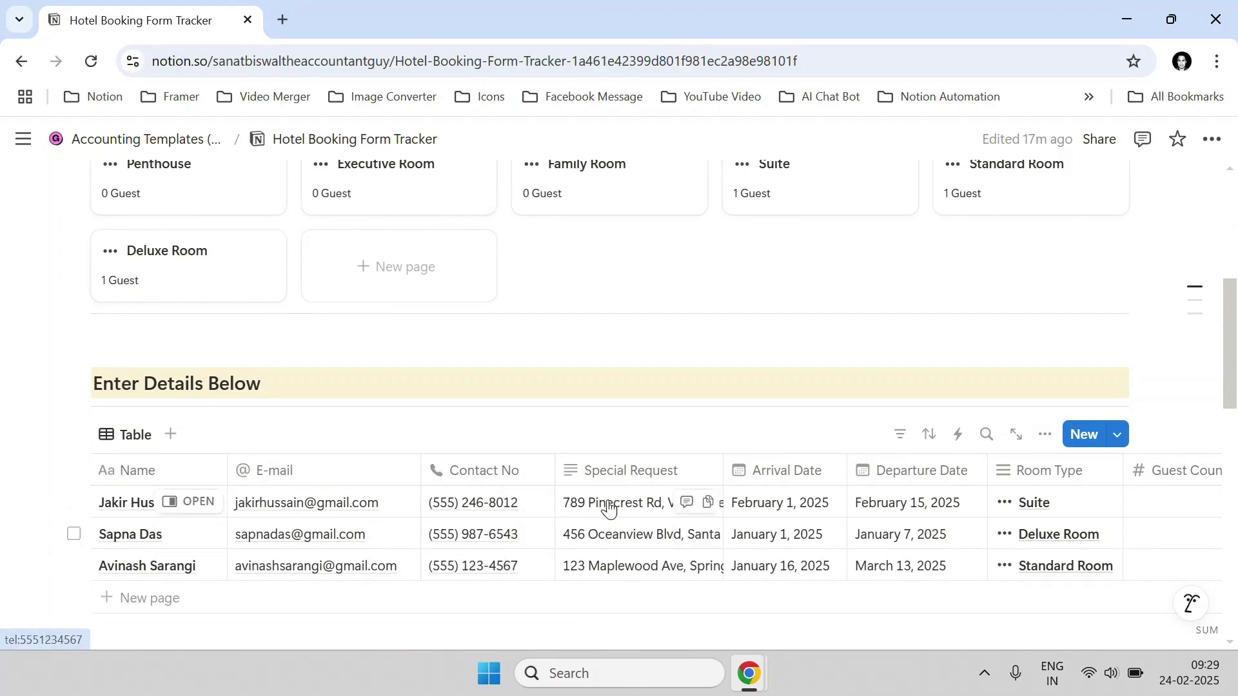
left_click_drag(723, 469, 791, 470)
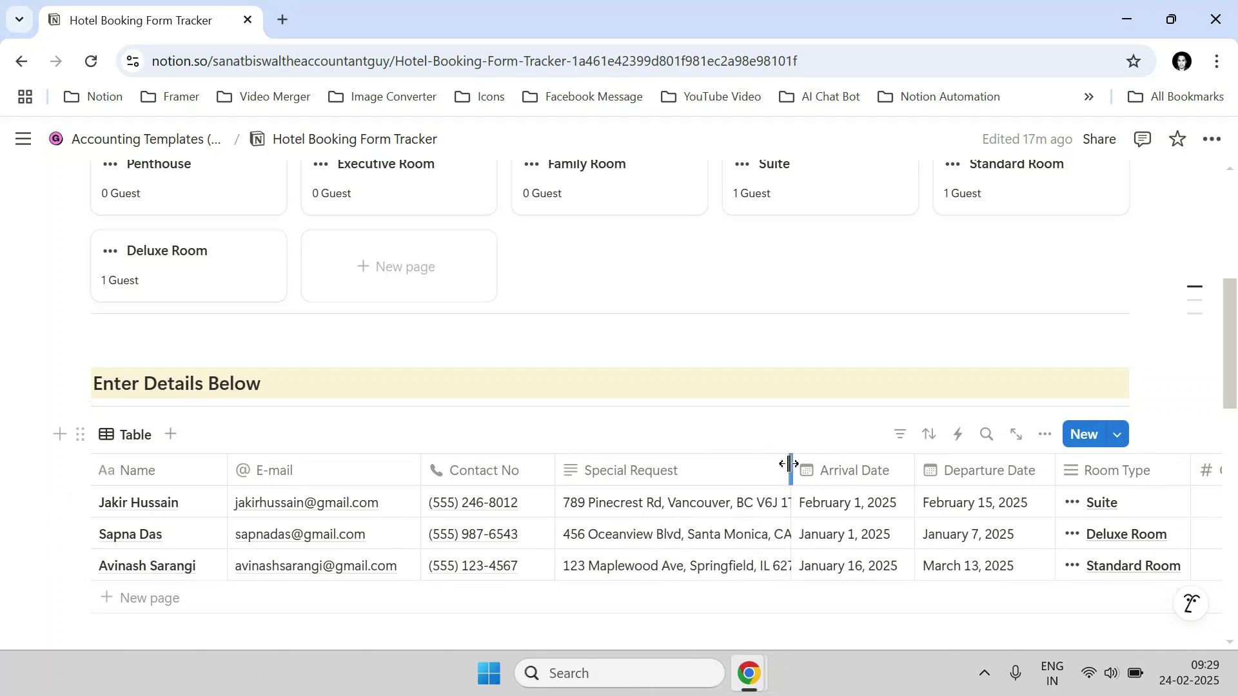
left_click_drag(791, 470, 723, 470)
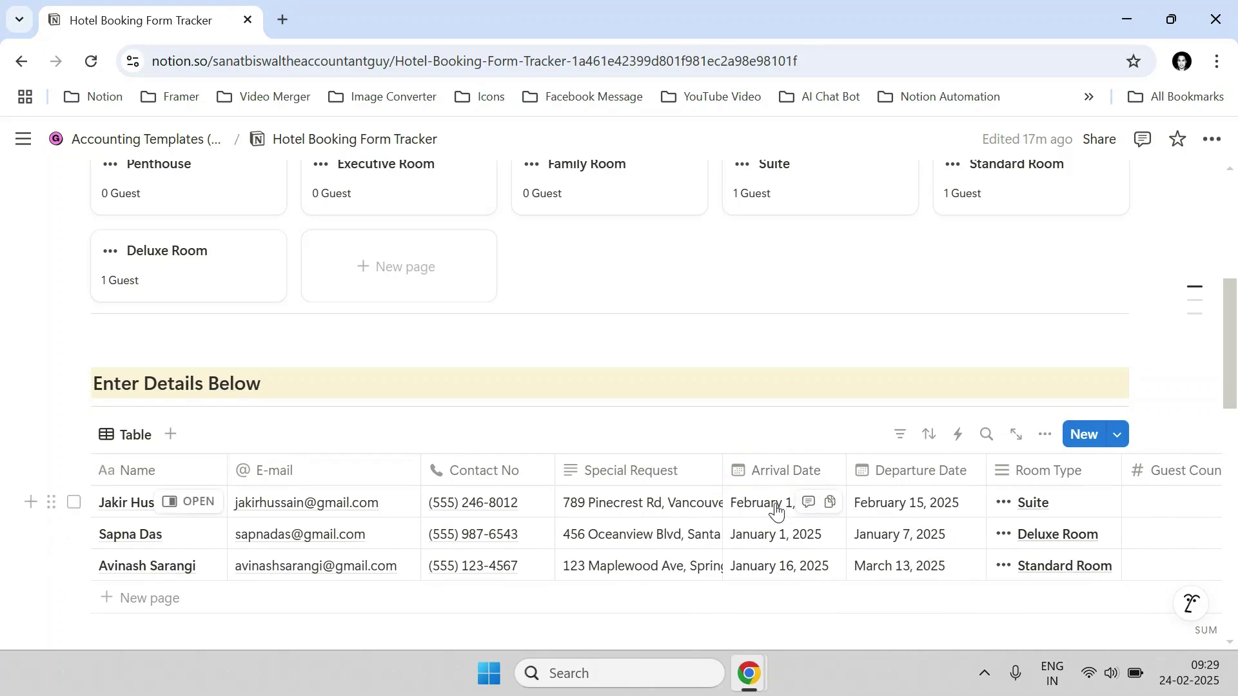
Include the time 8:00 AM in the first booking's arrival date and widen the Arrival Date column.
left_click(777, 512)
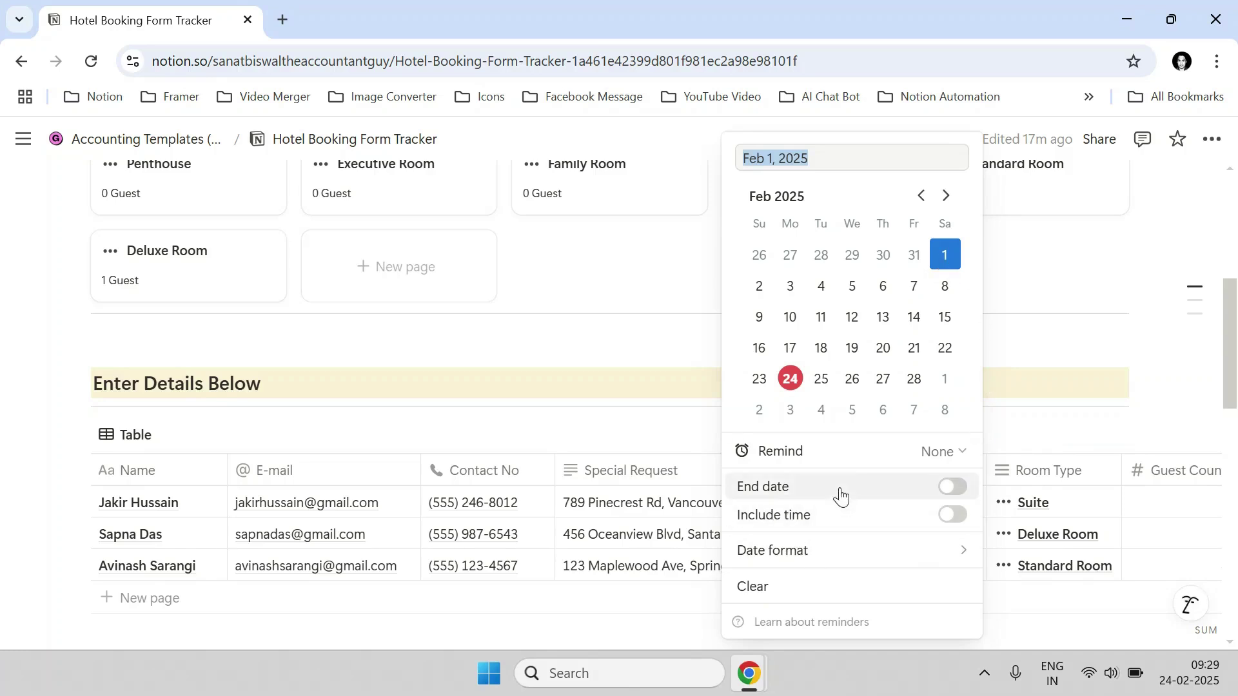
key("Escape")
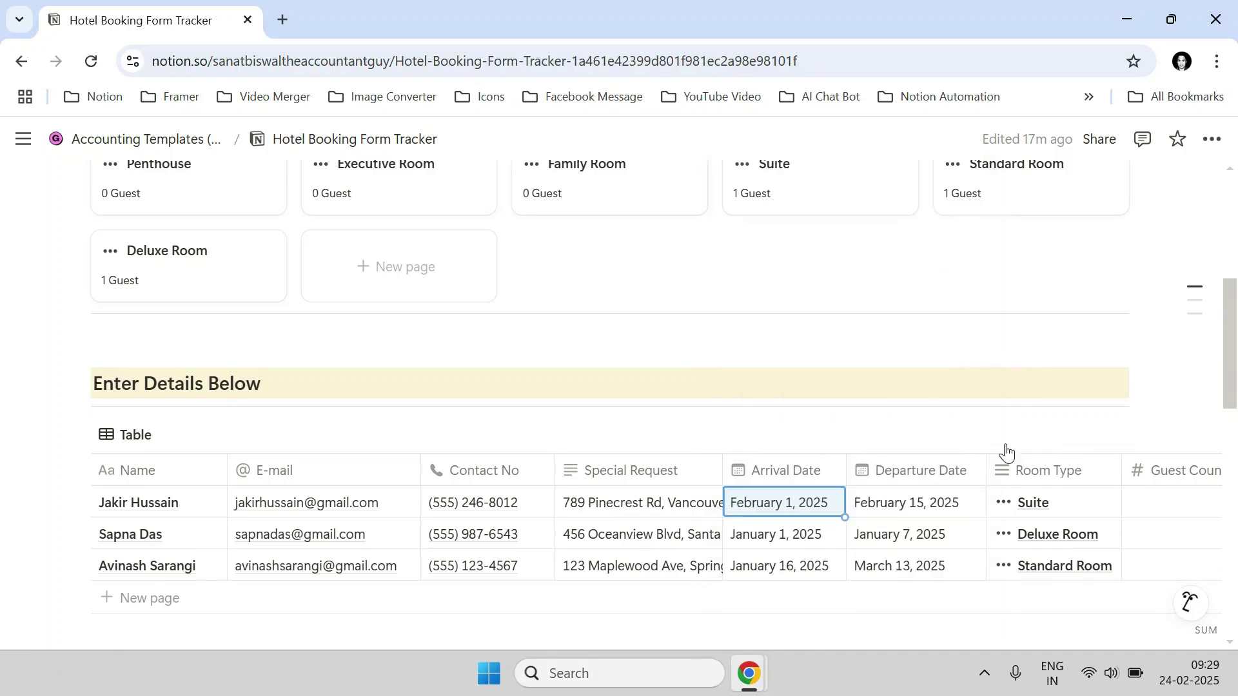
left_click(766, 509)
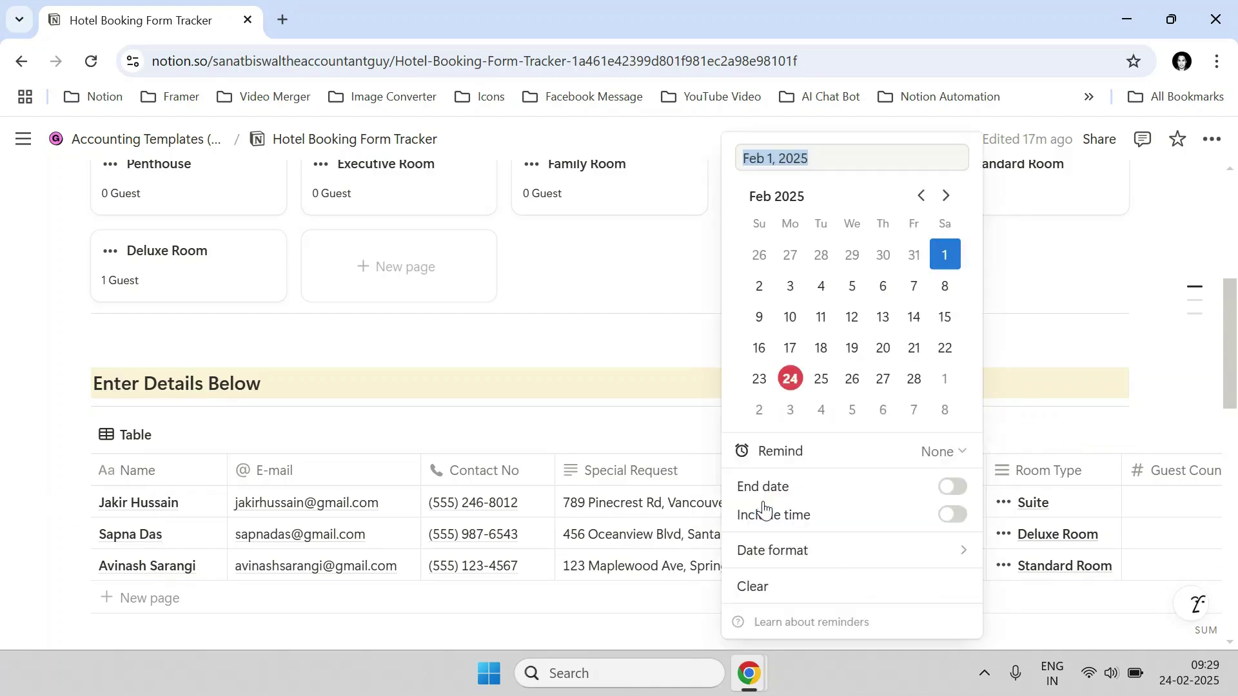
left_click(954, 516)
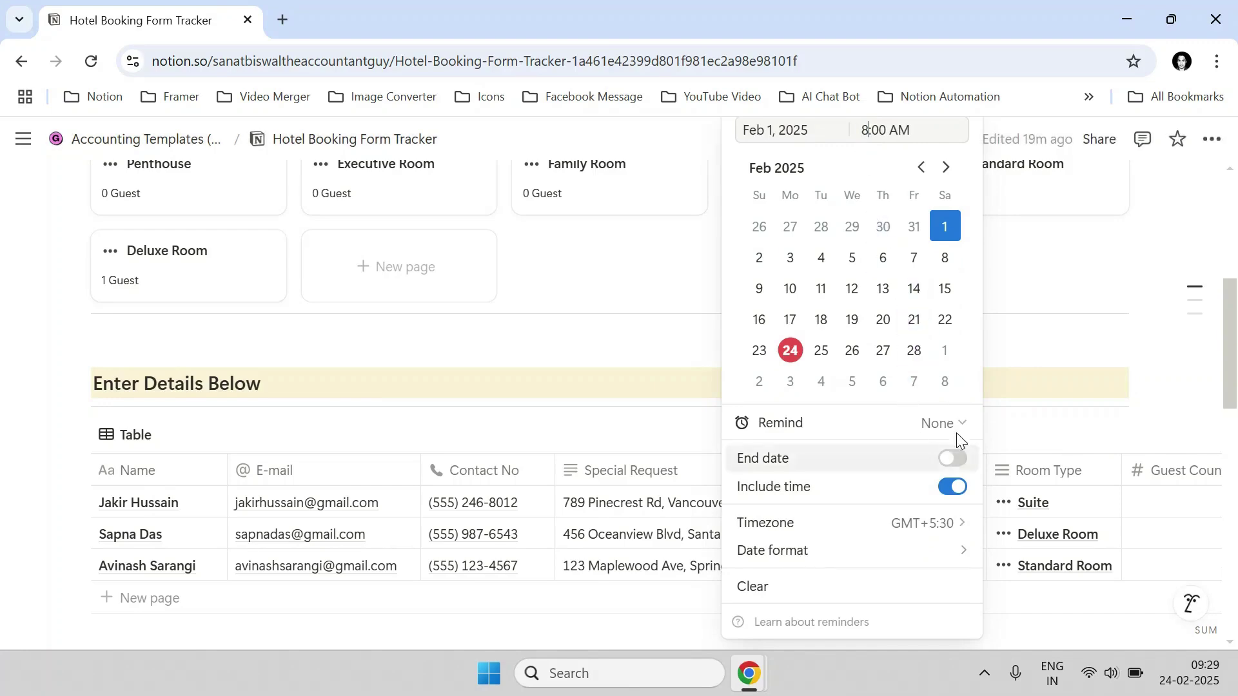
left_click(997, 442)
left_click_drag(846, 464, 886, 462)
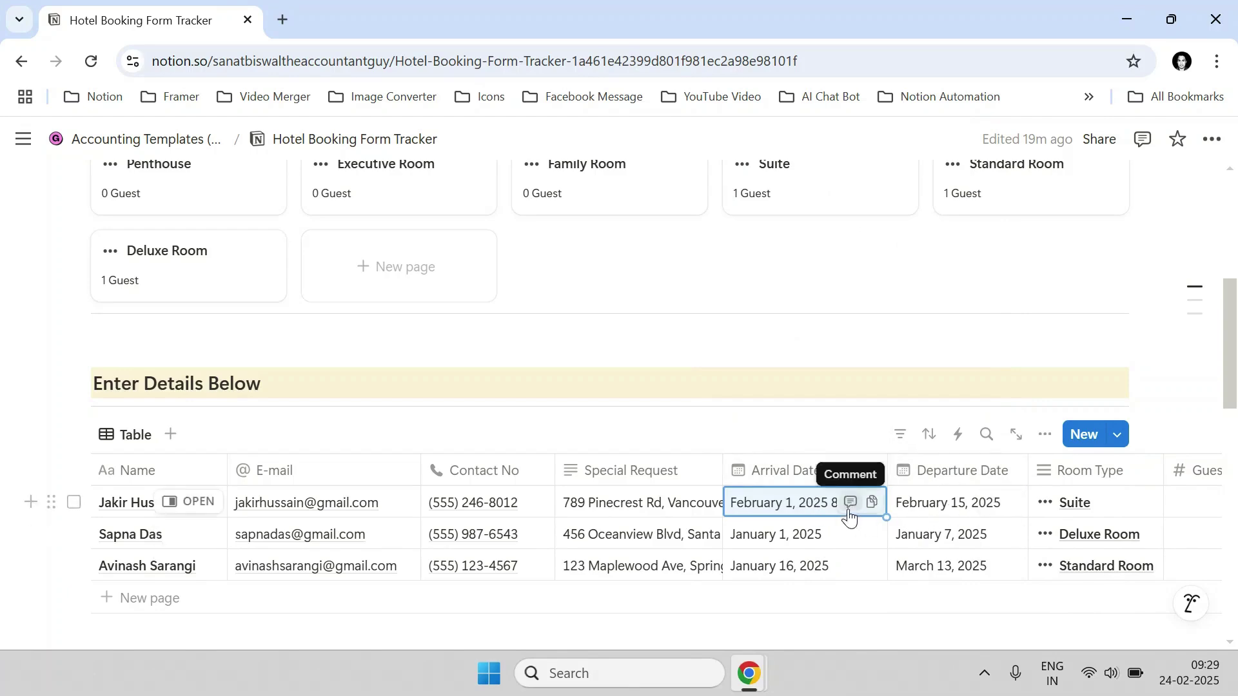
Undo the added arrival time and the widening of the Arrival Date column.
key("ctrl+z")
key("ctrl+z")
key("ctrl+z")
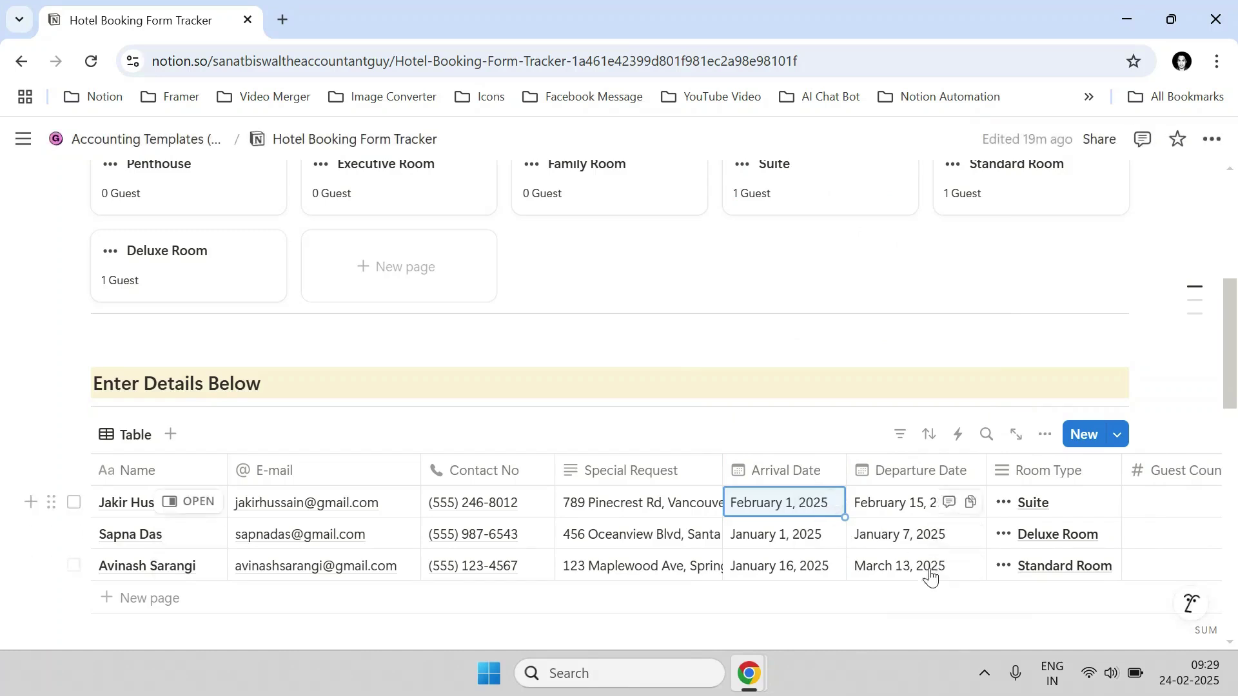
View the date options of the first booking's departure date and look over the room type cards.
left_click(930, 506)
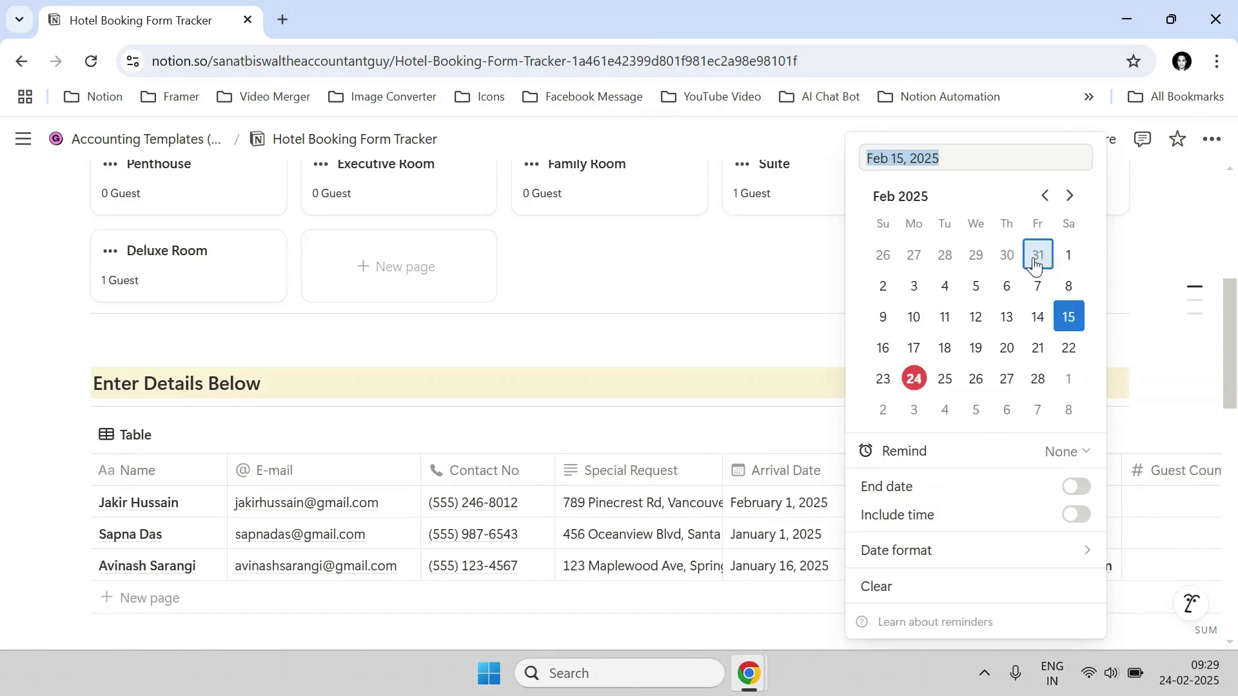
left_click(796, 444)
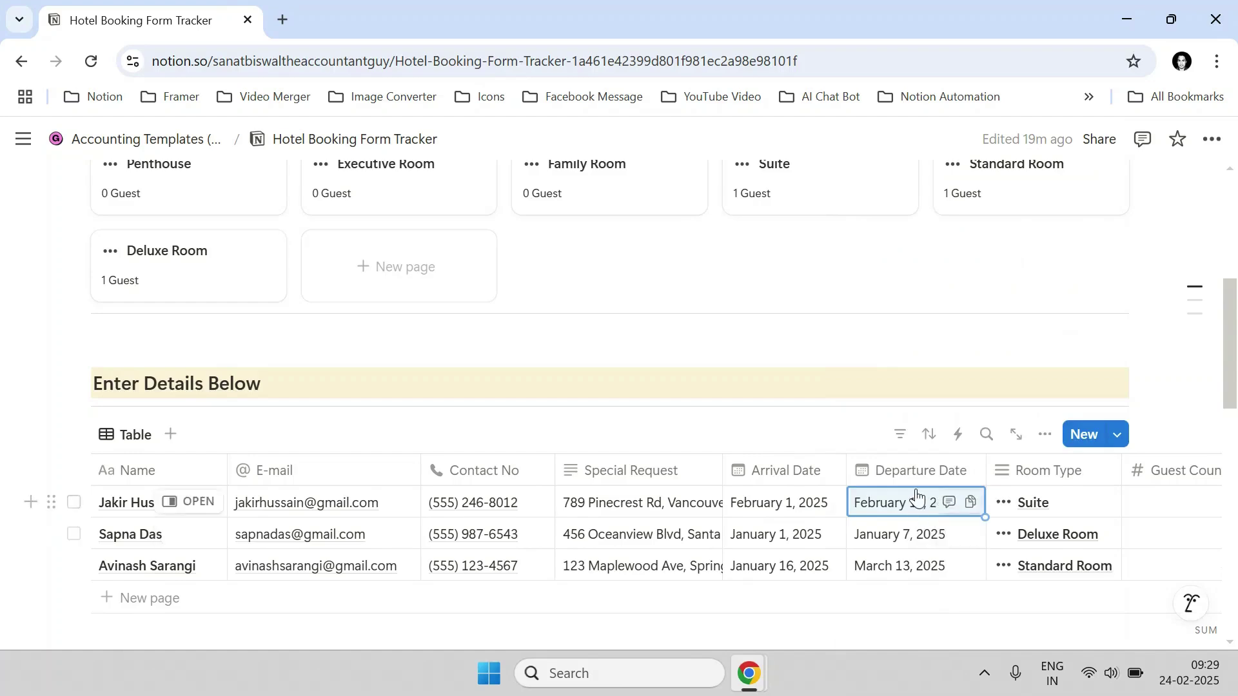
scroll(915, 502, "down", 1)
scroll(1044, 433, "up", 1)
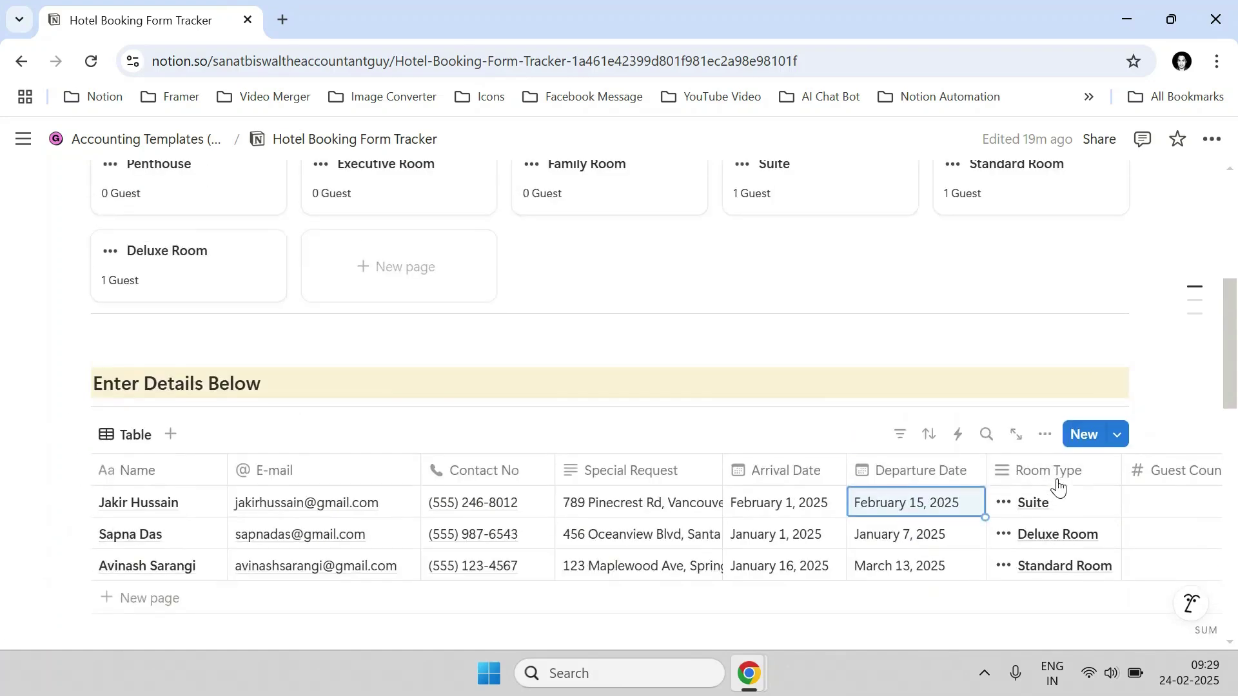
scroll(911, 462, "up", 1)
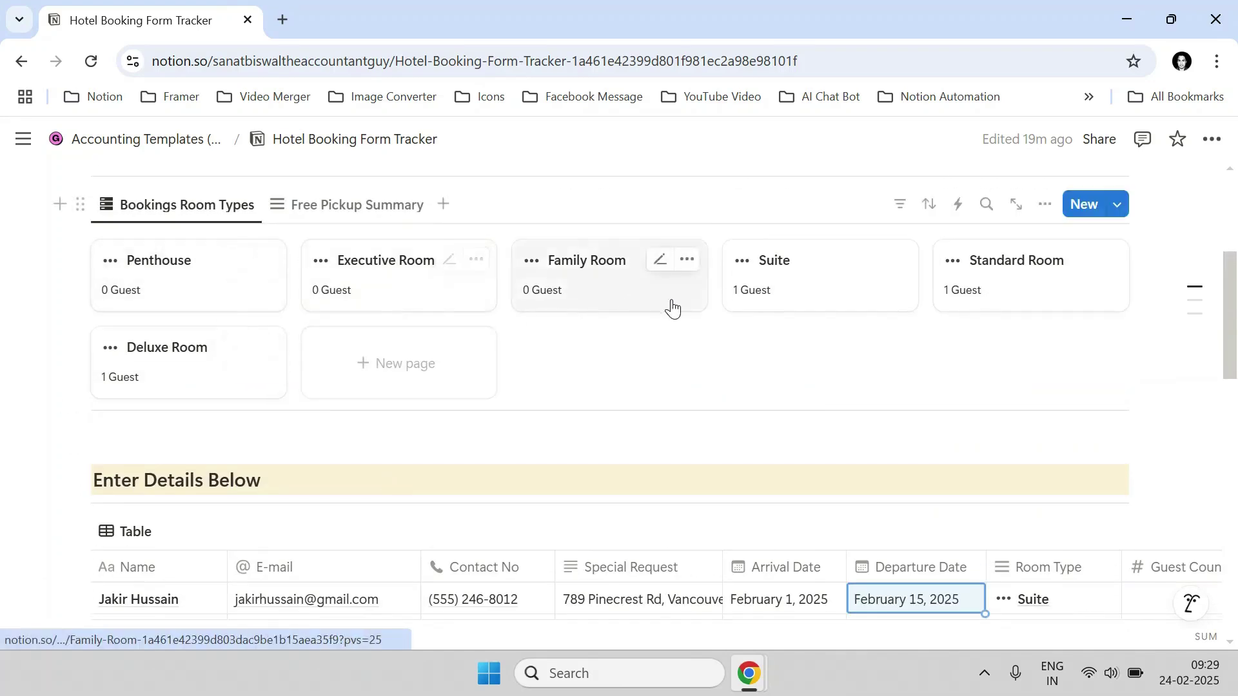
Create a room type named "New Room Type" from the first booking's Room Type cell and link it there.
scroll(1077, 356, "down", 2)
left_click(1063, 413)
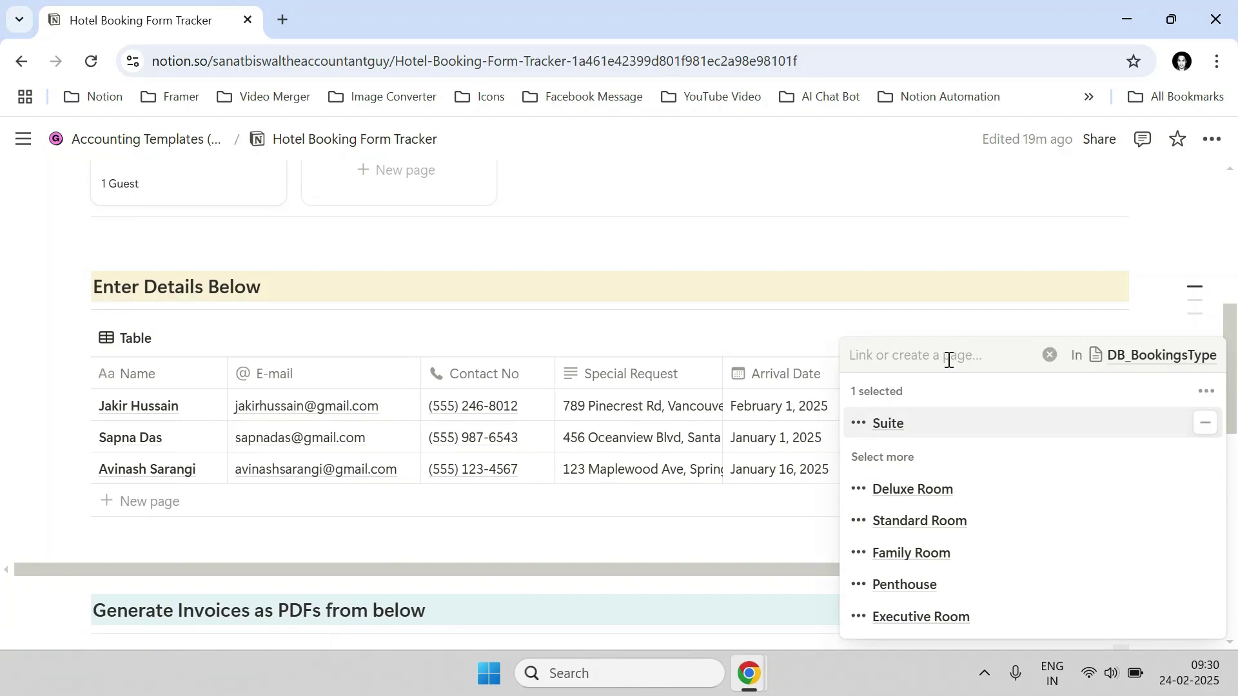
type("New Room Type")
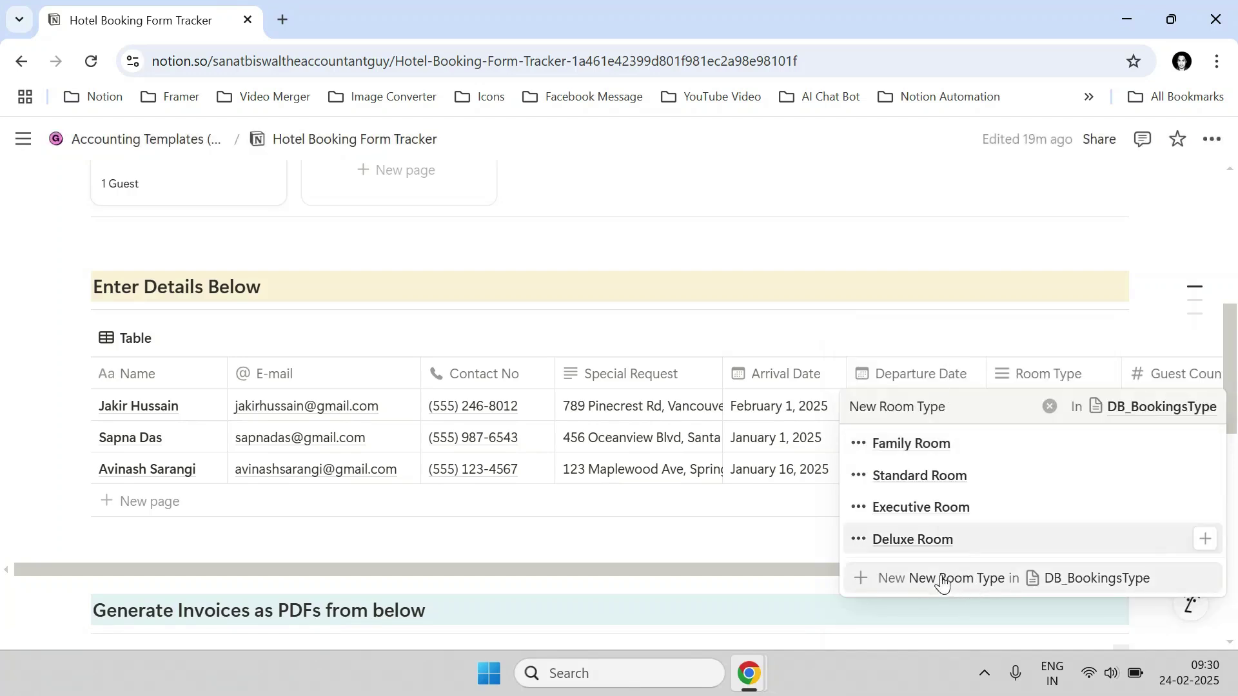
left_click(972, 594)
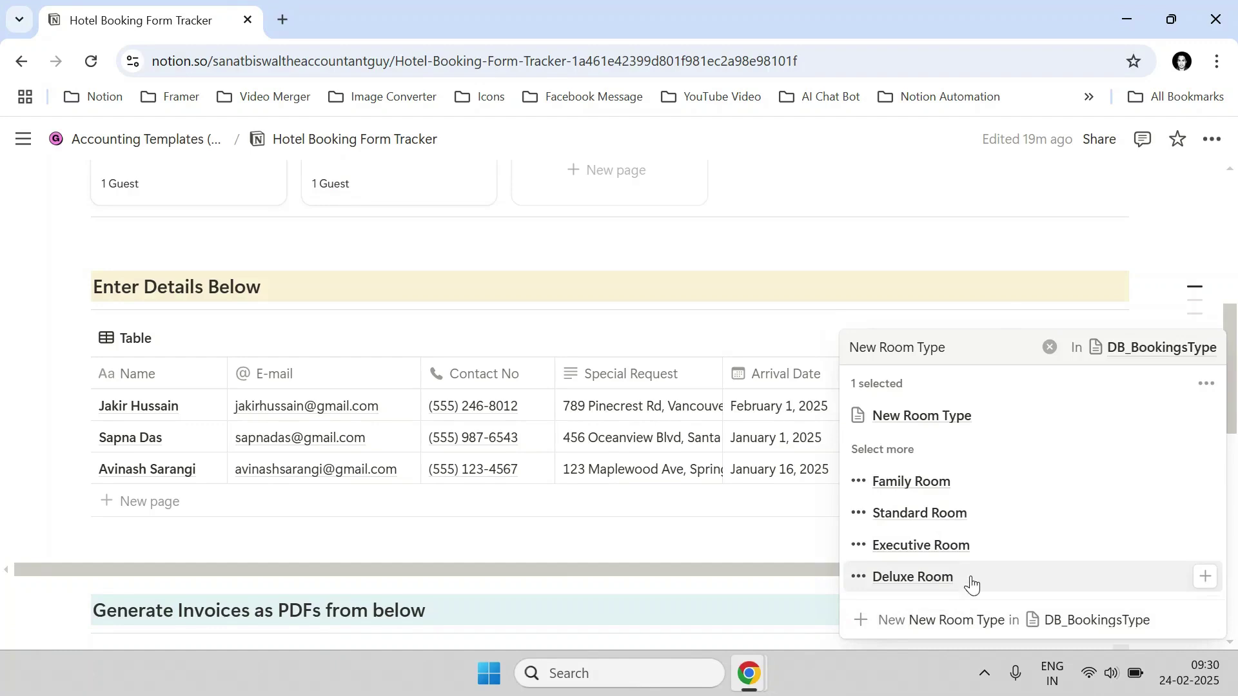
left_click(998, 273)
Set the icon of the New Room Type card to the three-dots icon used by the other room types.
scroll(497, 298, "up", 3)
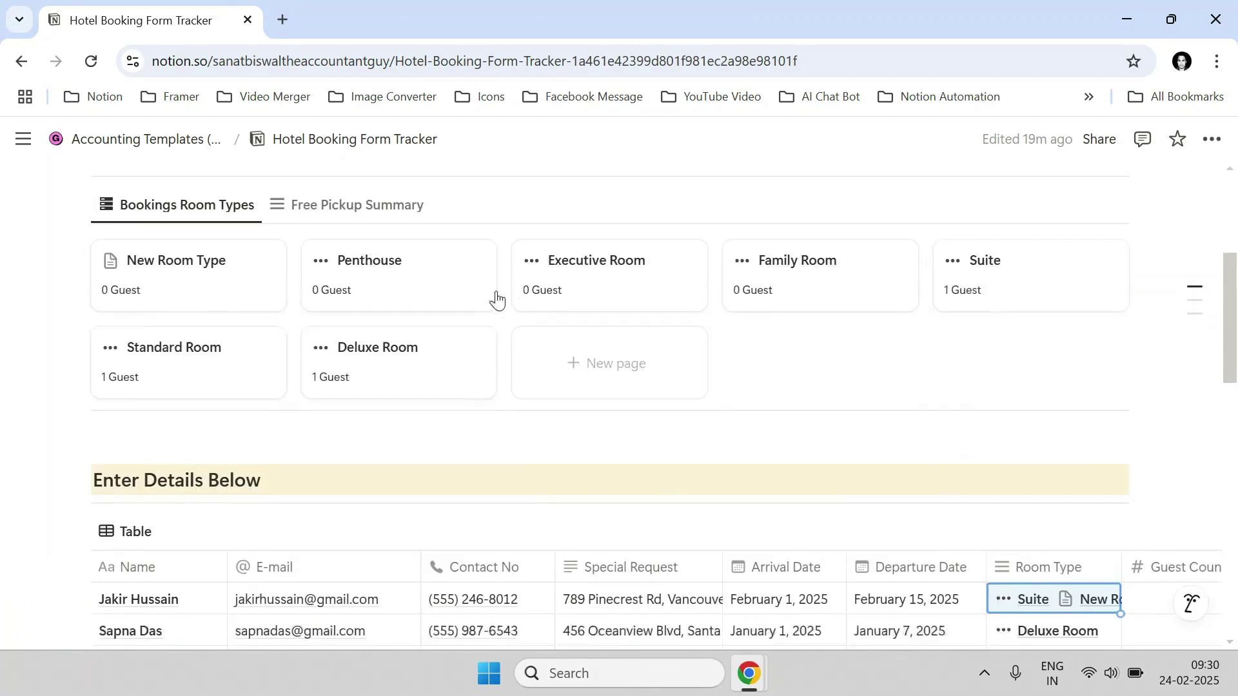
left_click(109, 261)
left_click(94, 301)
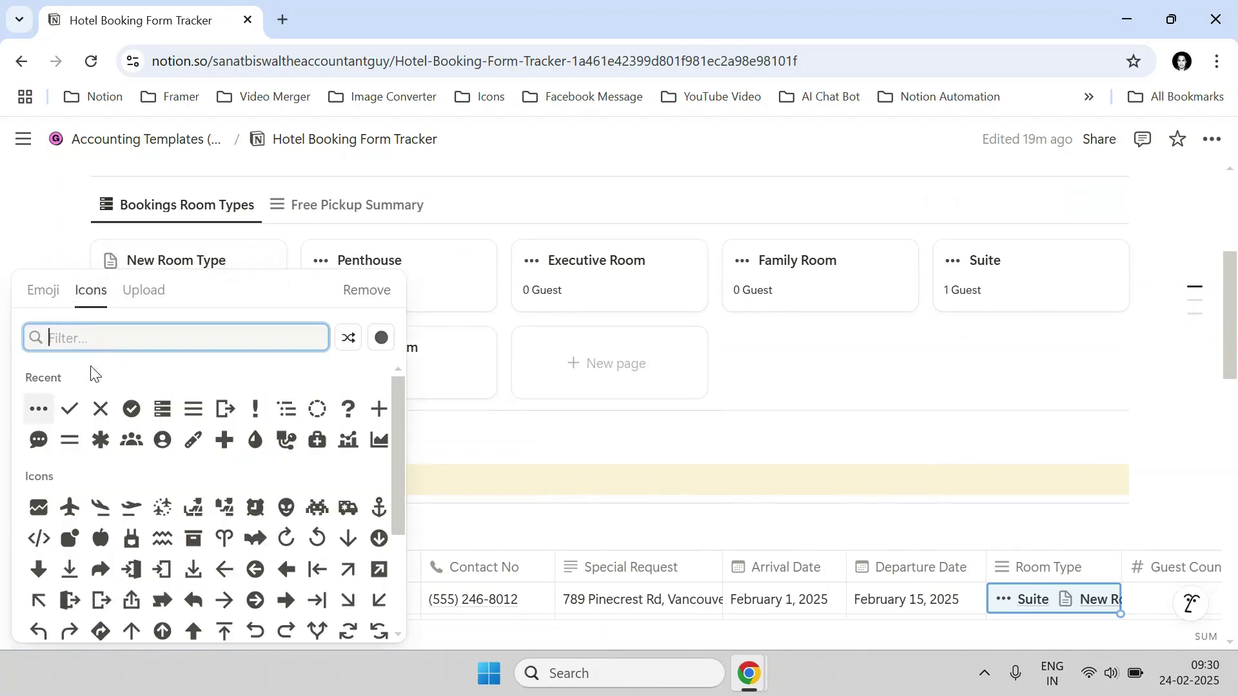
left_click(39, 409)
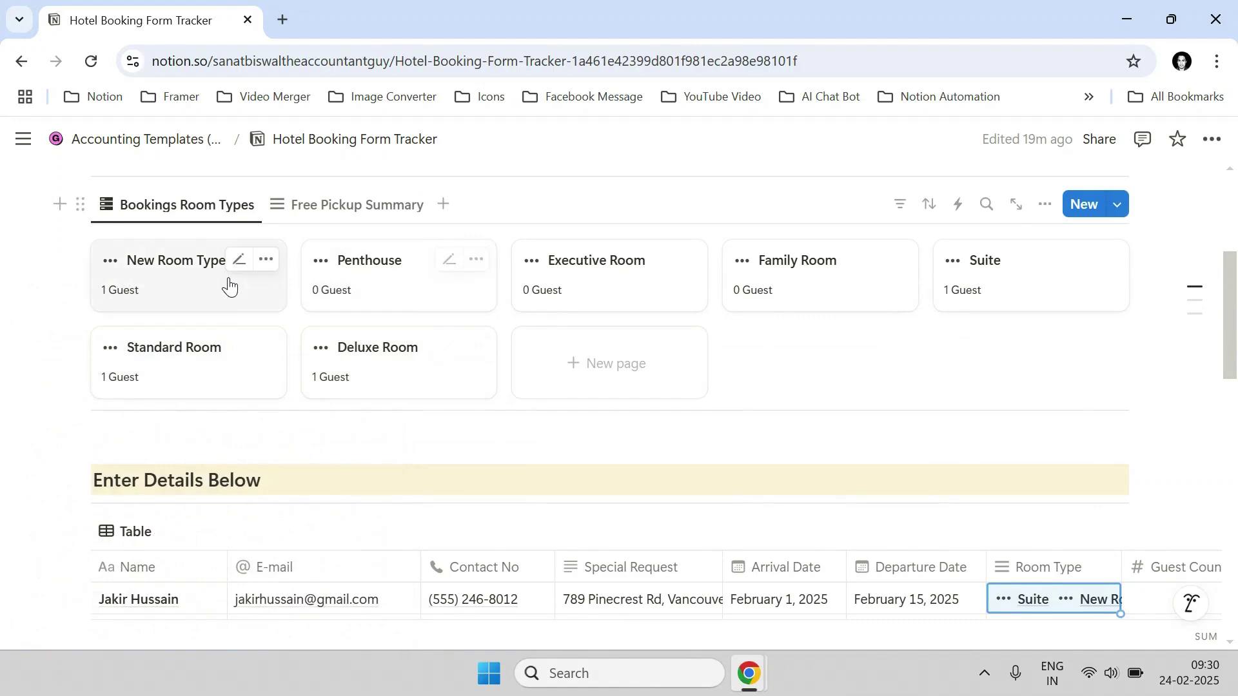
Remove Suite from the first booking's Room Type, keeping only New Room Type linked.
scroll(995, 436, "down", 3)
left_click(1063, 422)
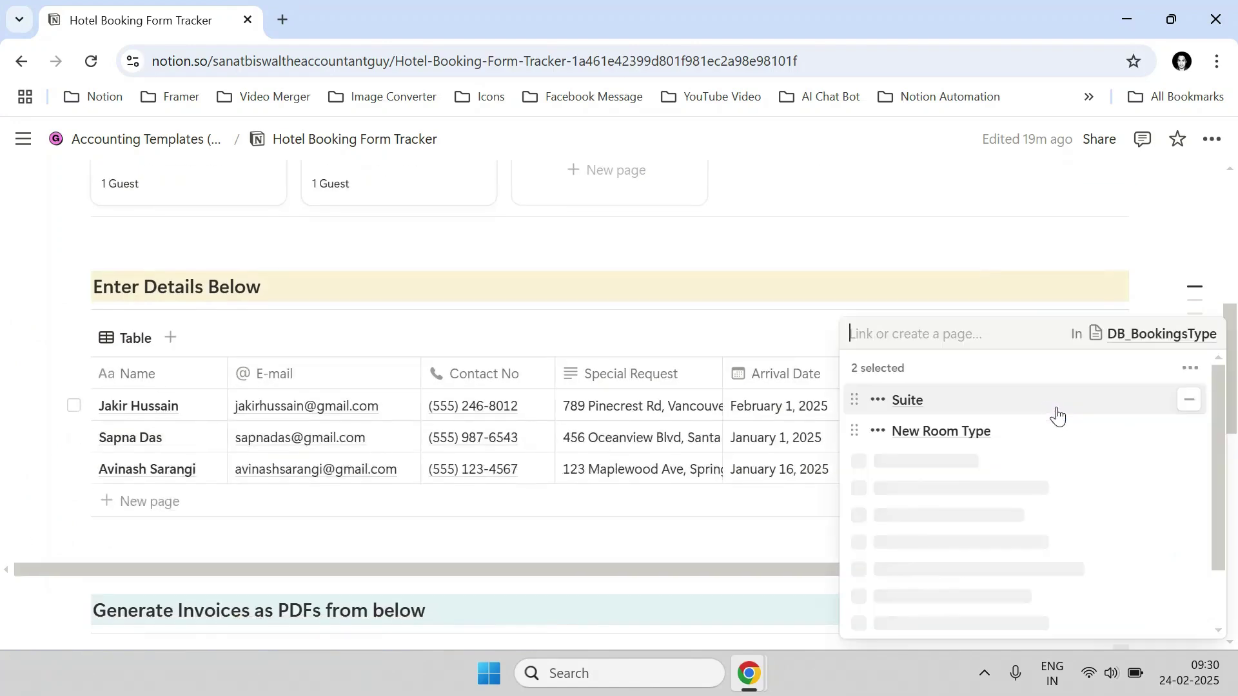
left_click(1187, 400)
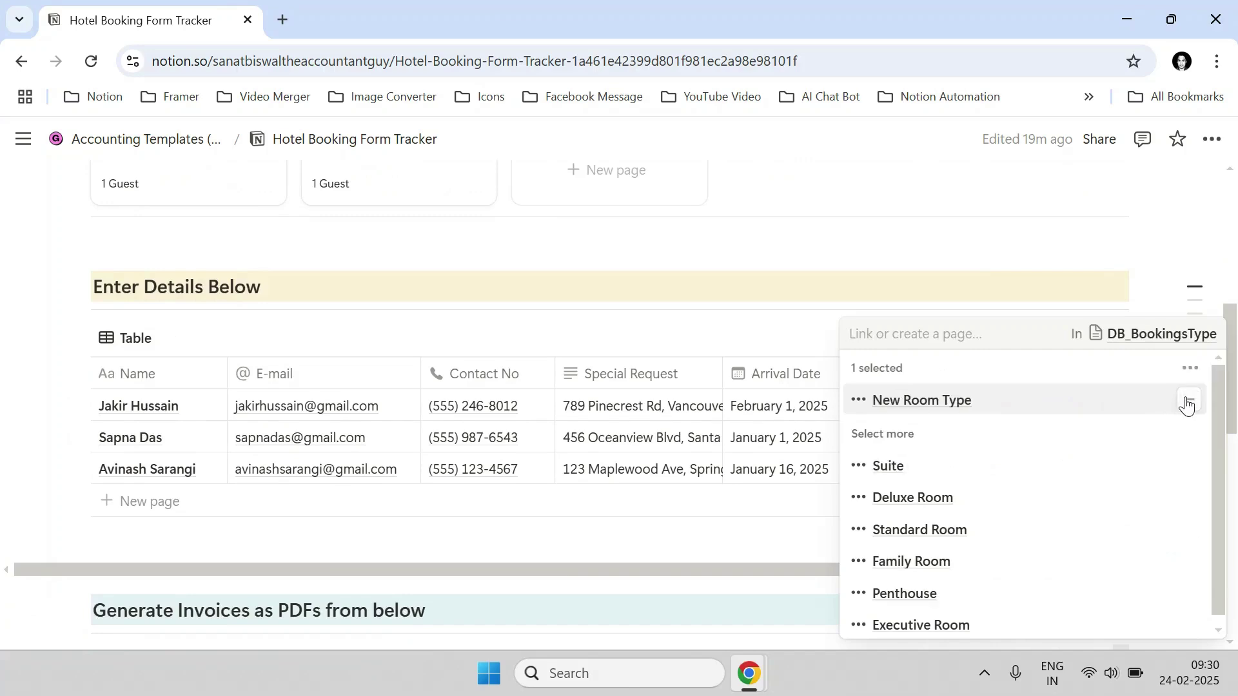
left_click(1171, 269)
Delete the New Room Type card from the Bookings Room Types gallery.
scroll(331, 367, "up", 3)
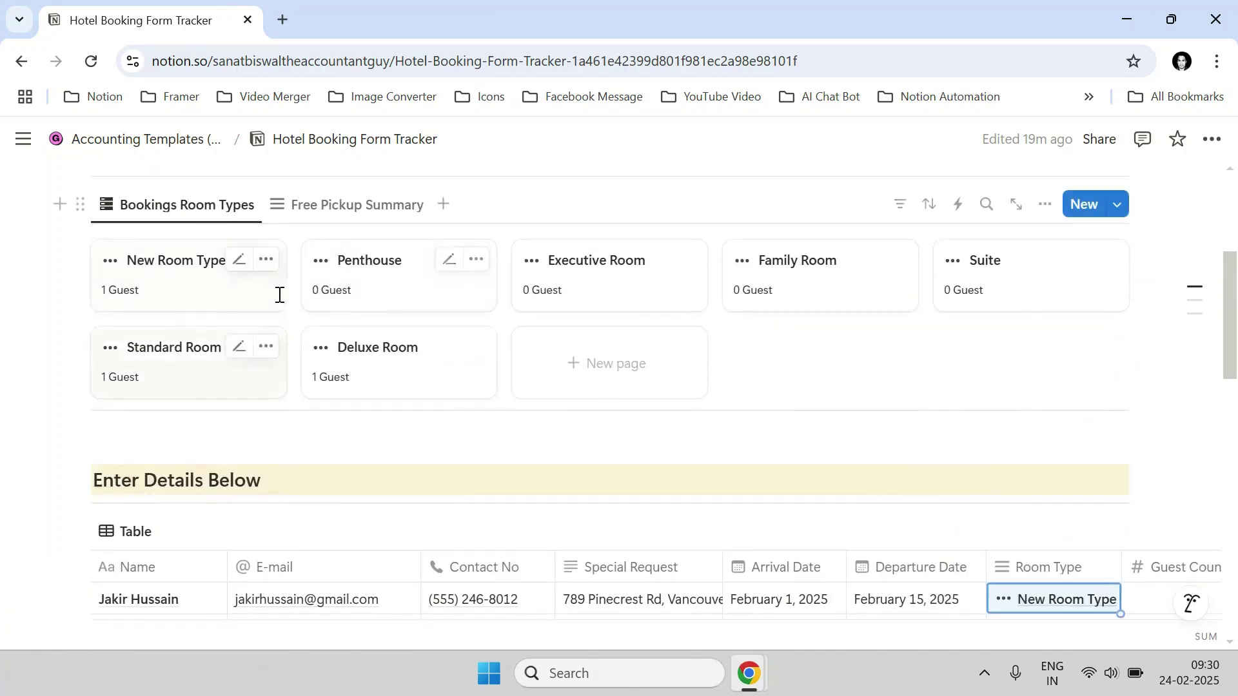
left_click(266, 260)
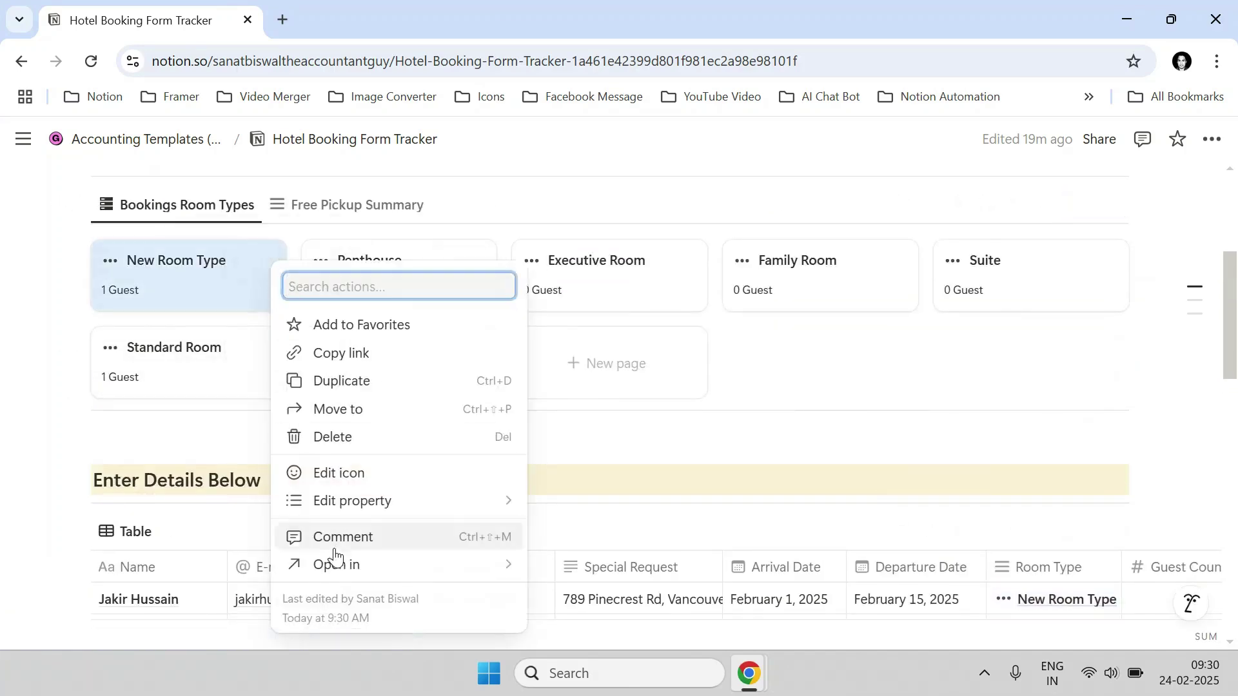
left_click(344, 435)
Set the first booking's Room Type to Family Room.
scroll(660, 481, "down", 3)
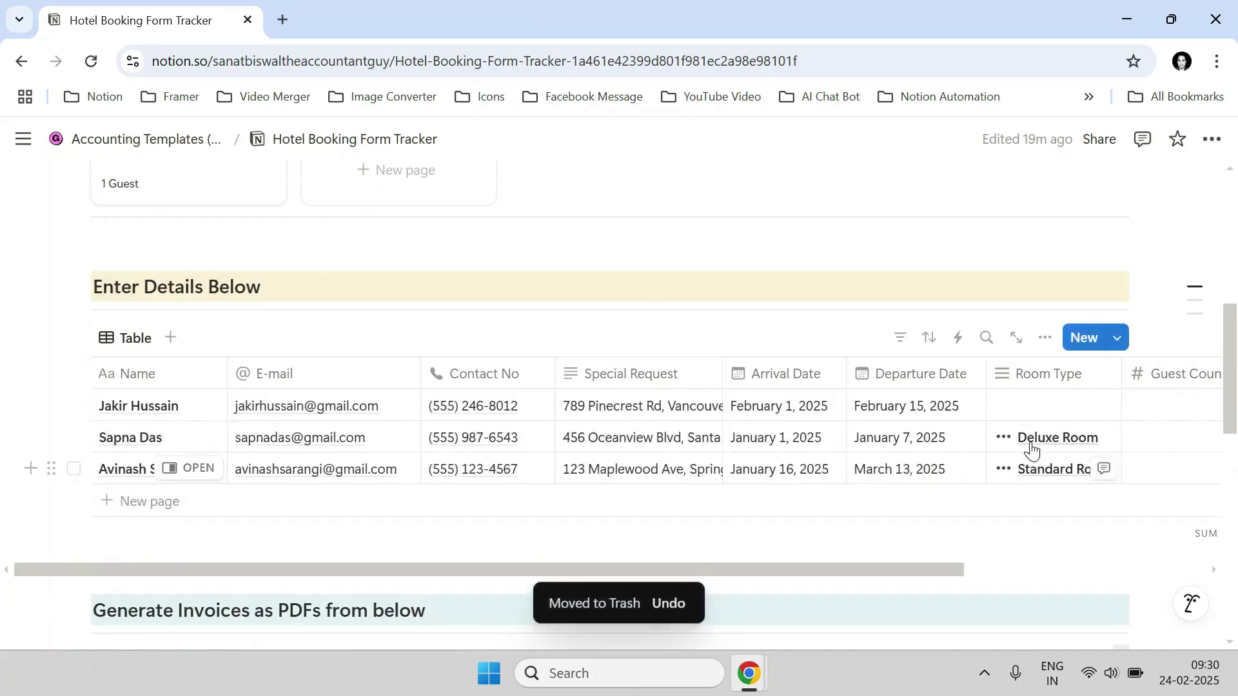
left_click(1036, 416)
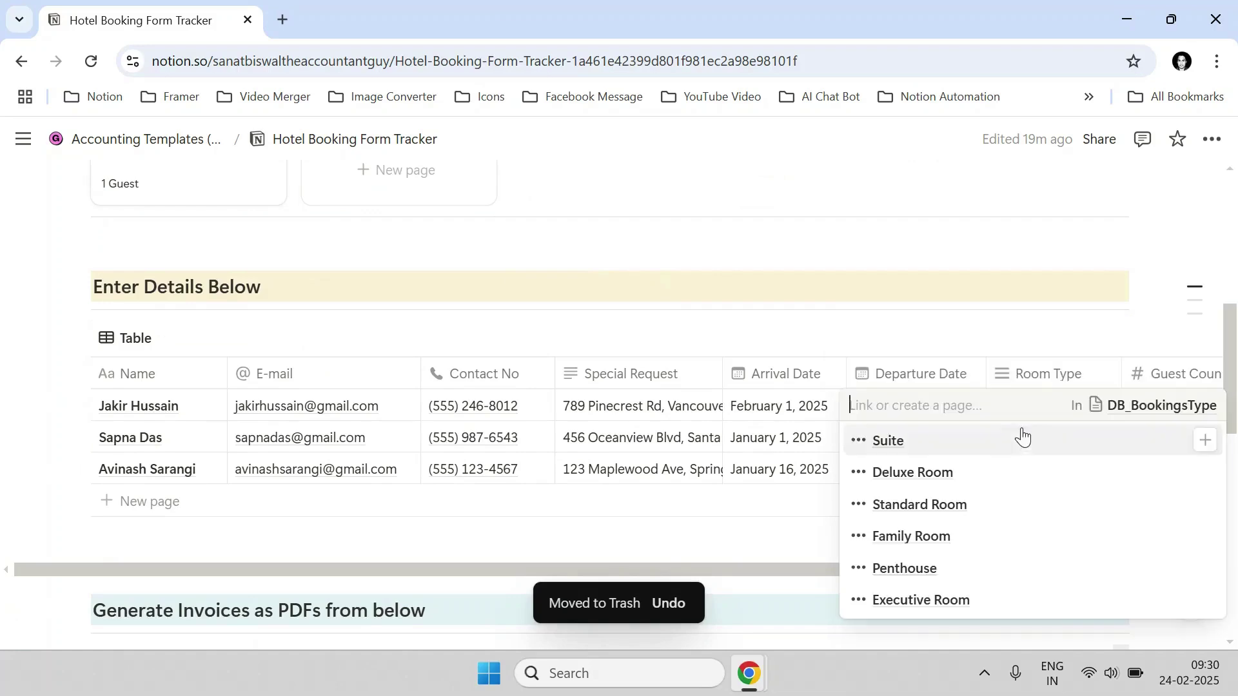
left_click(947, 545)
key("Escape")
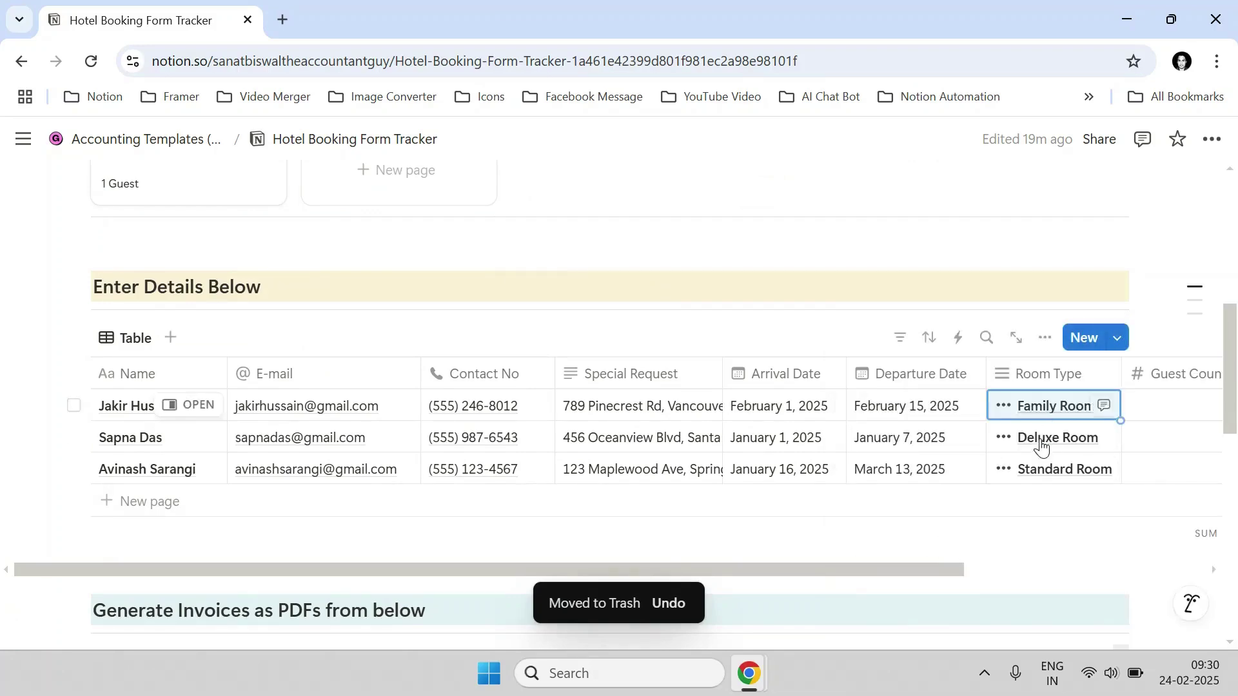
Check the guest counts on the Family Room and Suite cards against the bookings table.
scroll(864, 434, "up", 5)
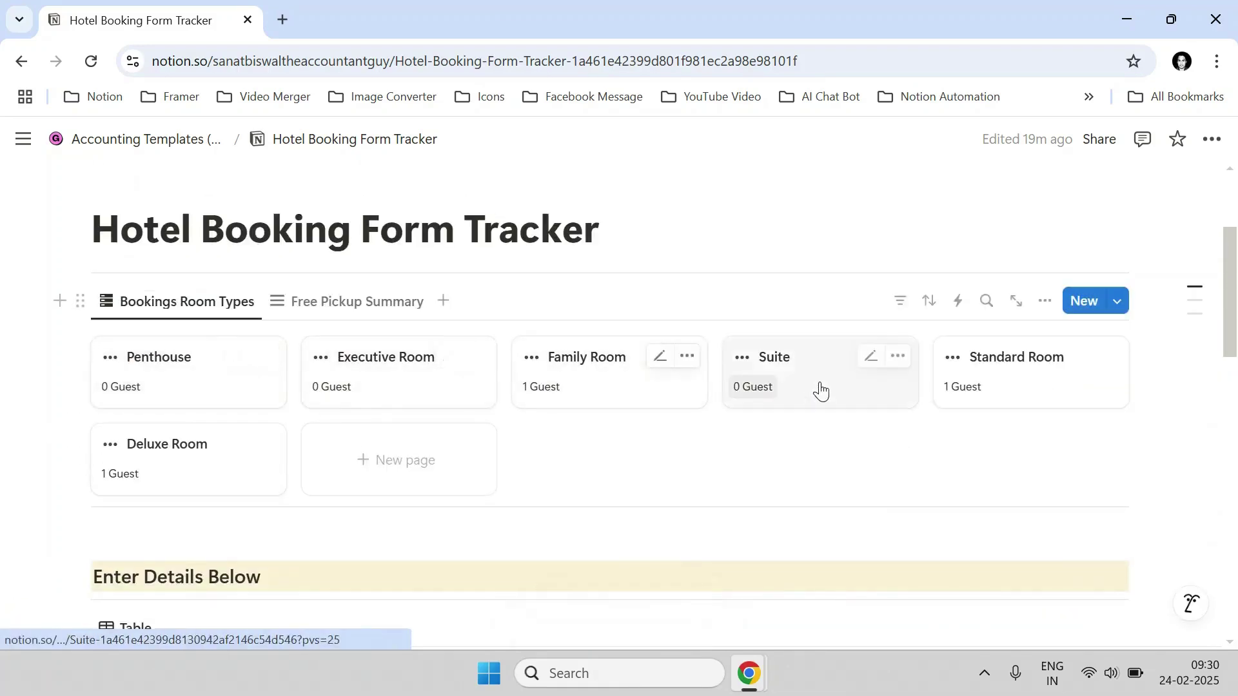
scroll(594, 426, "down", 4)
scroll(671, 323, "up", 3)
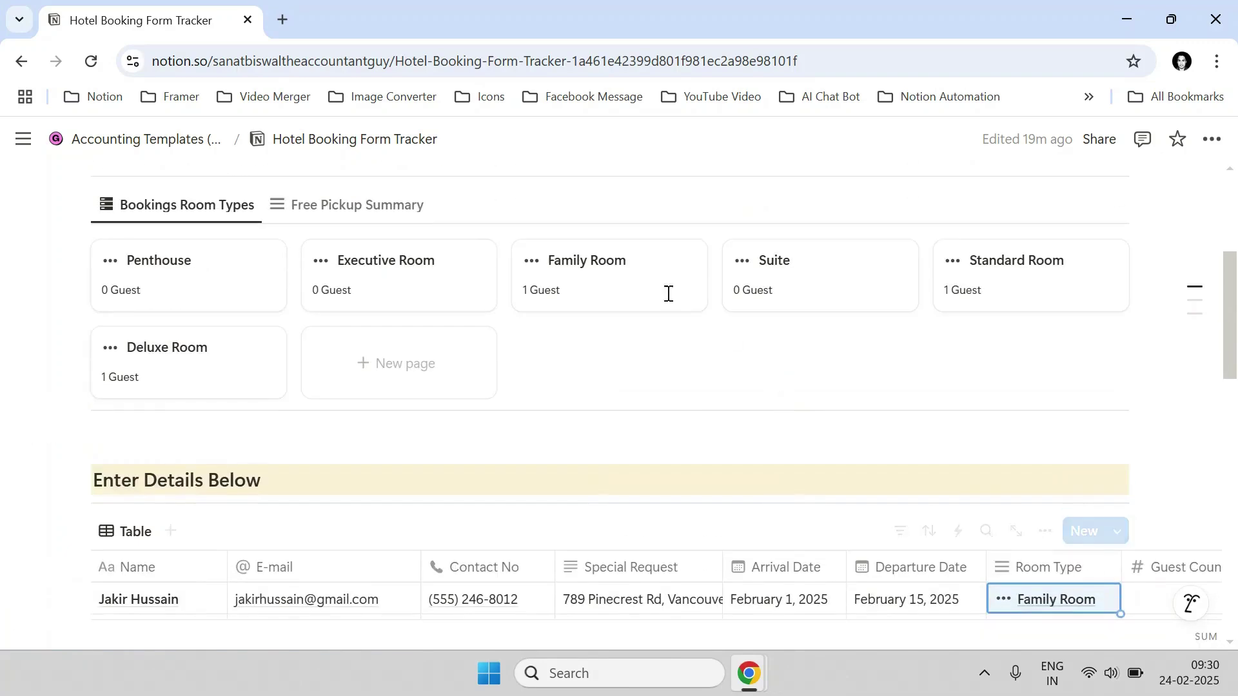
Examine the Guest Count and Free Pickup columns of the bookings table, and return to the room type cards.
scroll(677, 412, "down", 2)
scroll(741, 577, "down", 2)
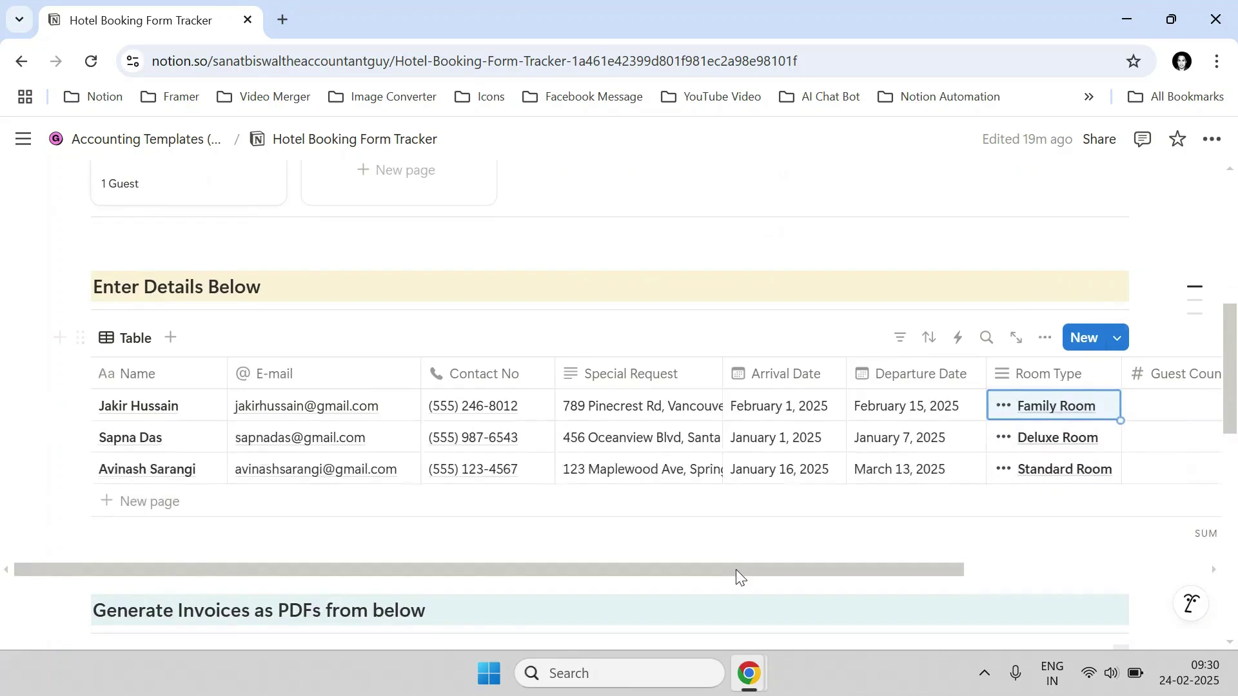
scroll(884, 578, "right", 5)
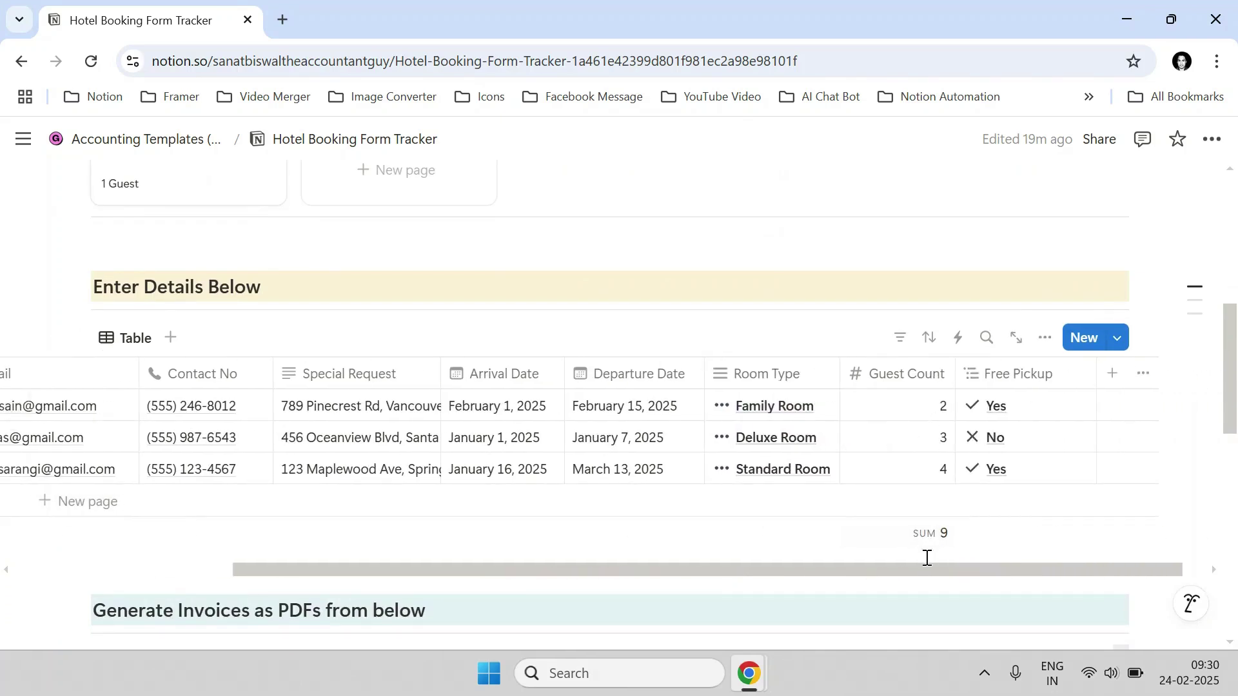
left_click_drag(911, 574, 884, 574)
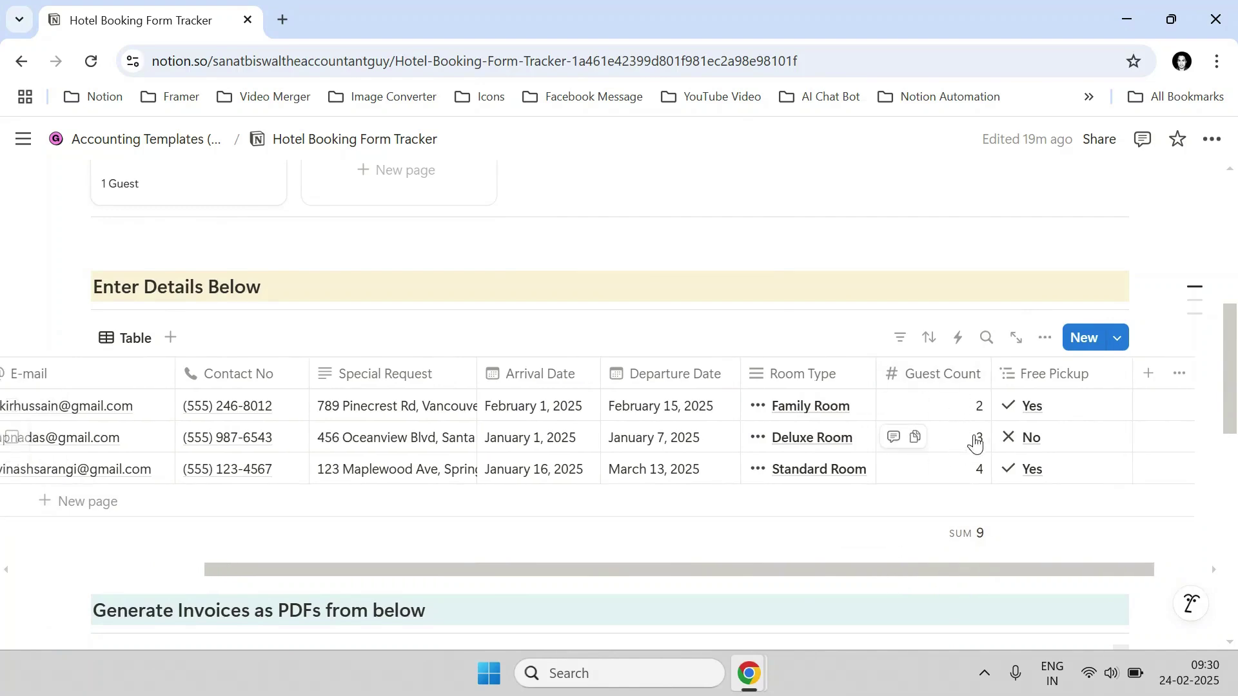
scroll(937, 450, "up", 5)
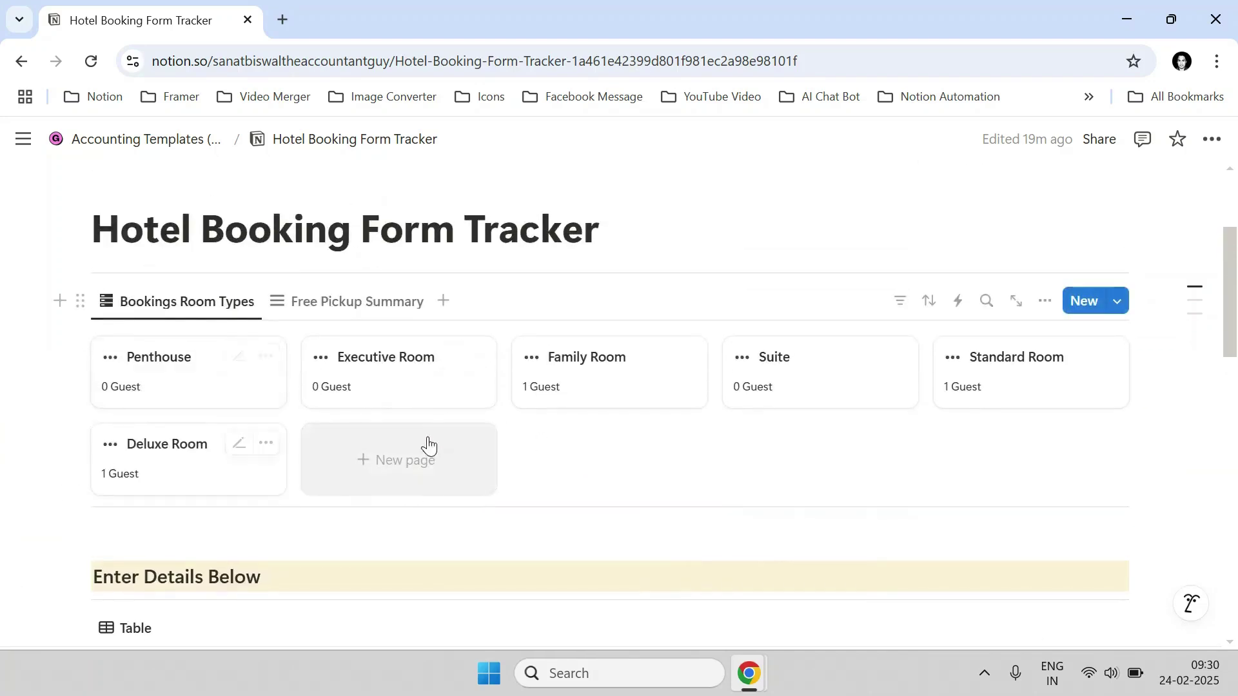
Compare the Free Pickup Summary and Bookings Room Types cards with the entries in the bookings table.
left_click(361, 314)
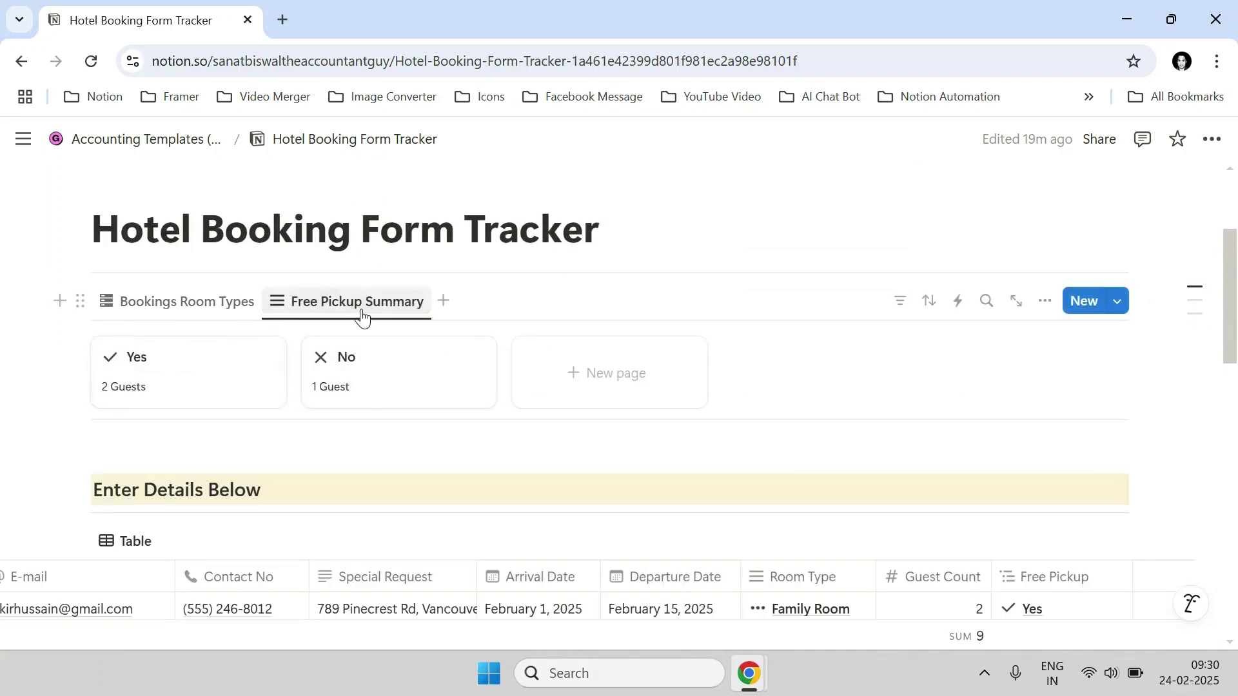
left_click(248, 303)
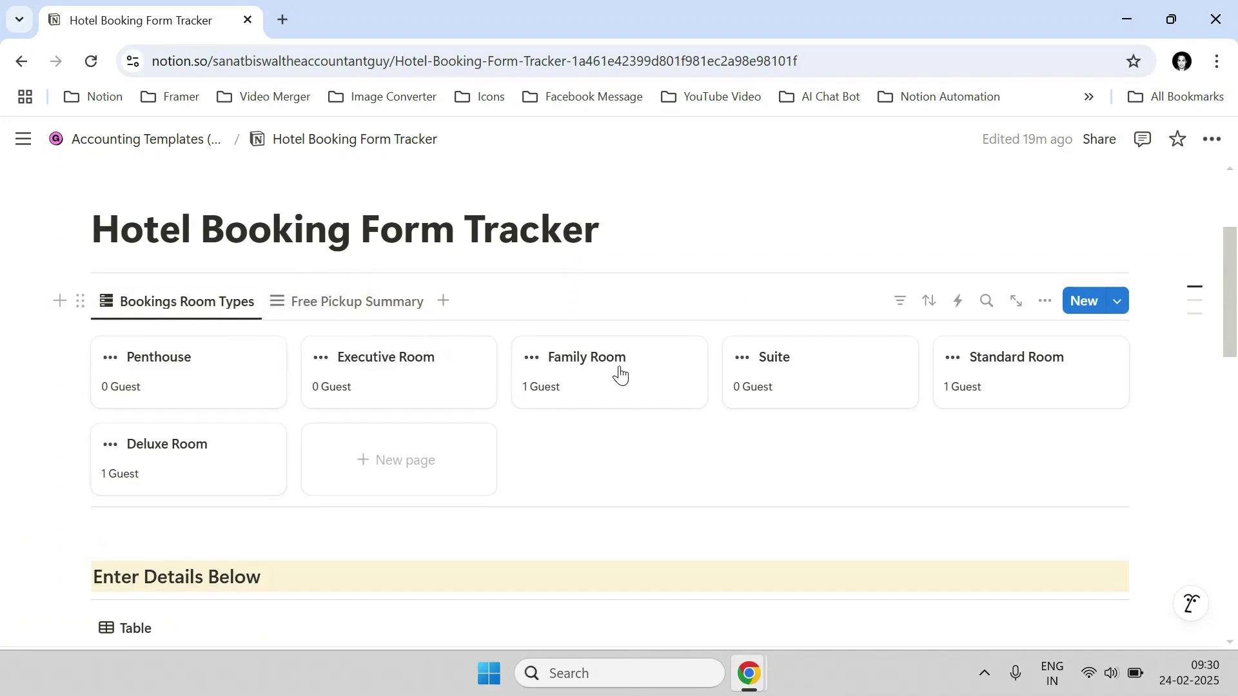
scroll(612, 369, "down", 3)
scroll(659, 385, "down", 2)
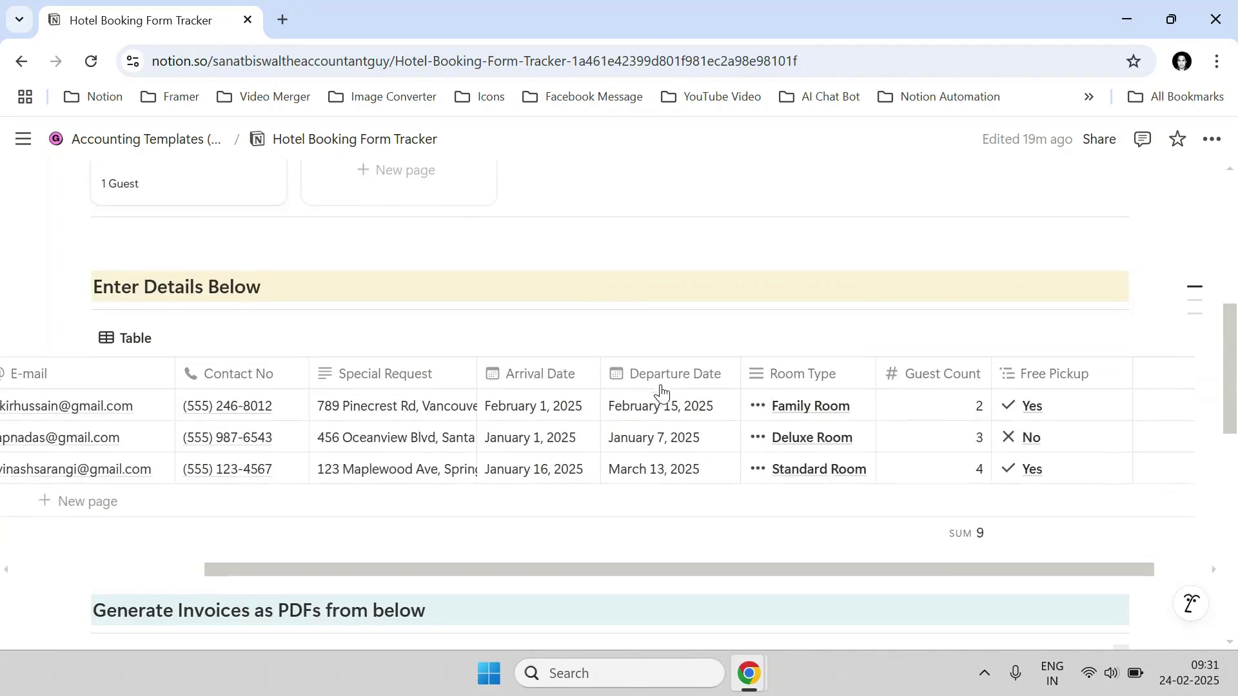
scroll(1056, 431, "up", 2)
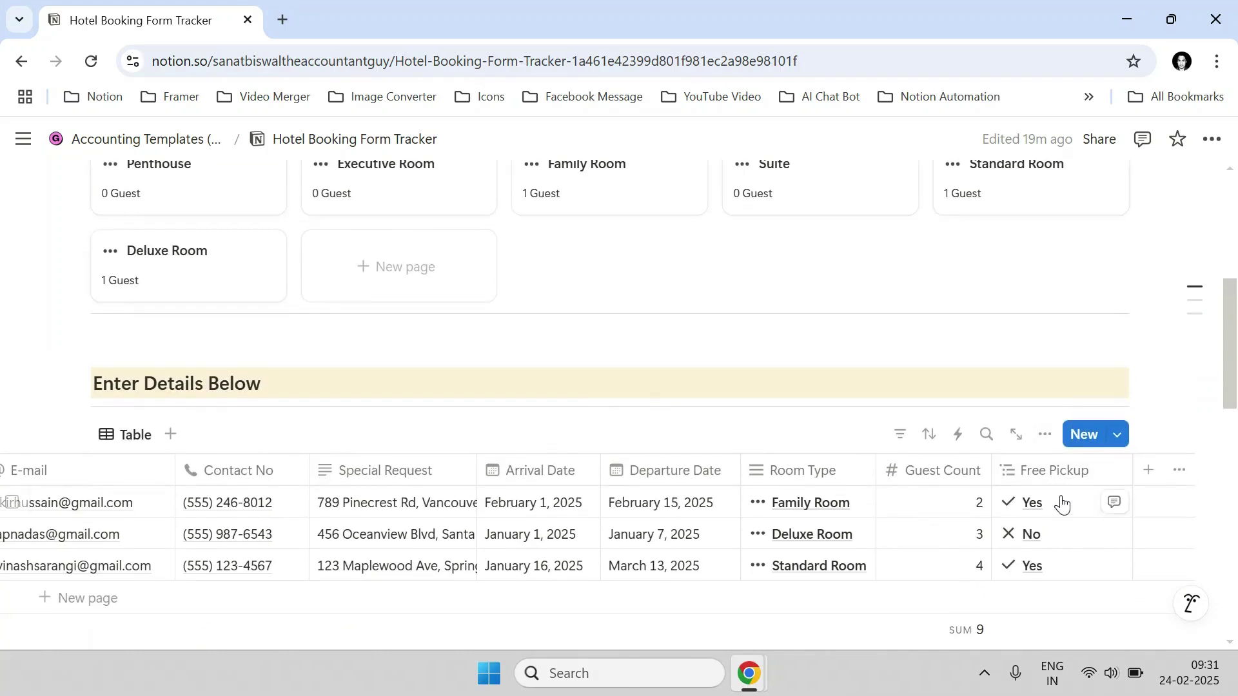
View the first booking's Free Pickup options, close them without a change, and show the Free Pickup Summary cards.
left_click(1059, 503)
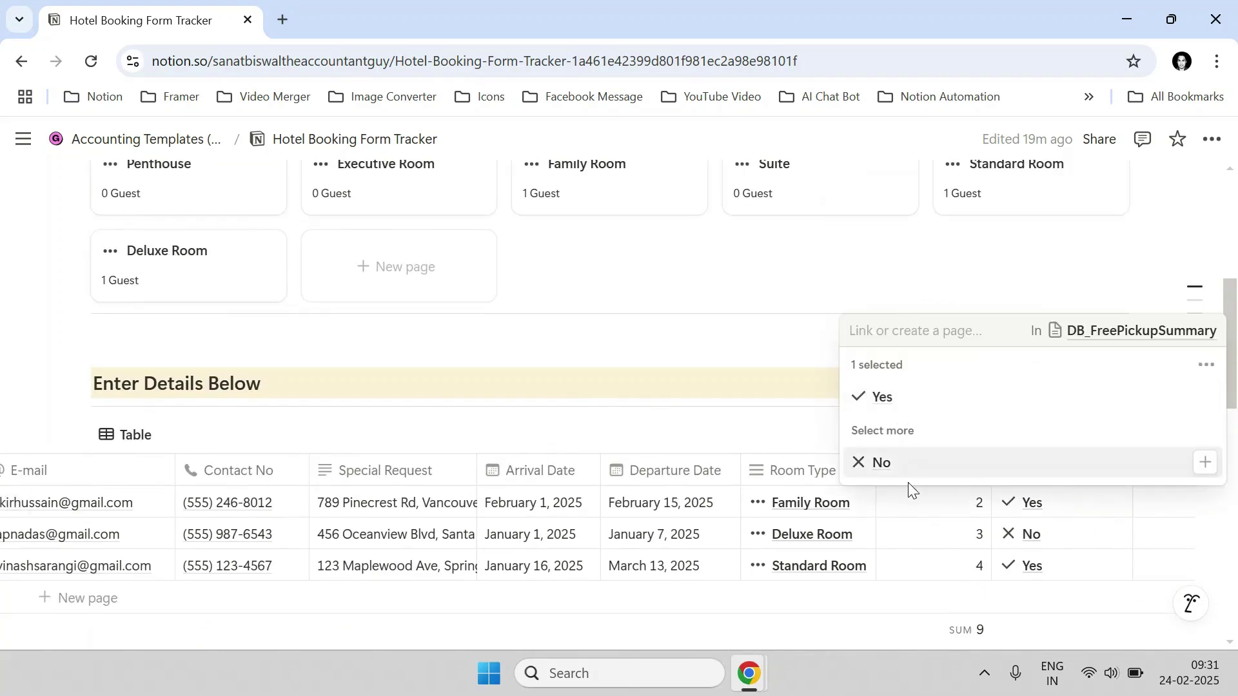
left_click(703, 352)
scroll(528, 335, "up", 3)
left_click(368, 307)
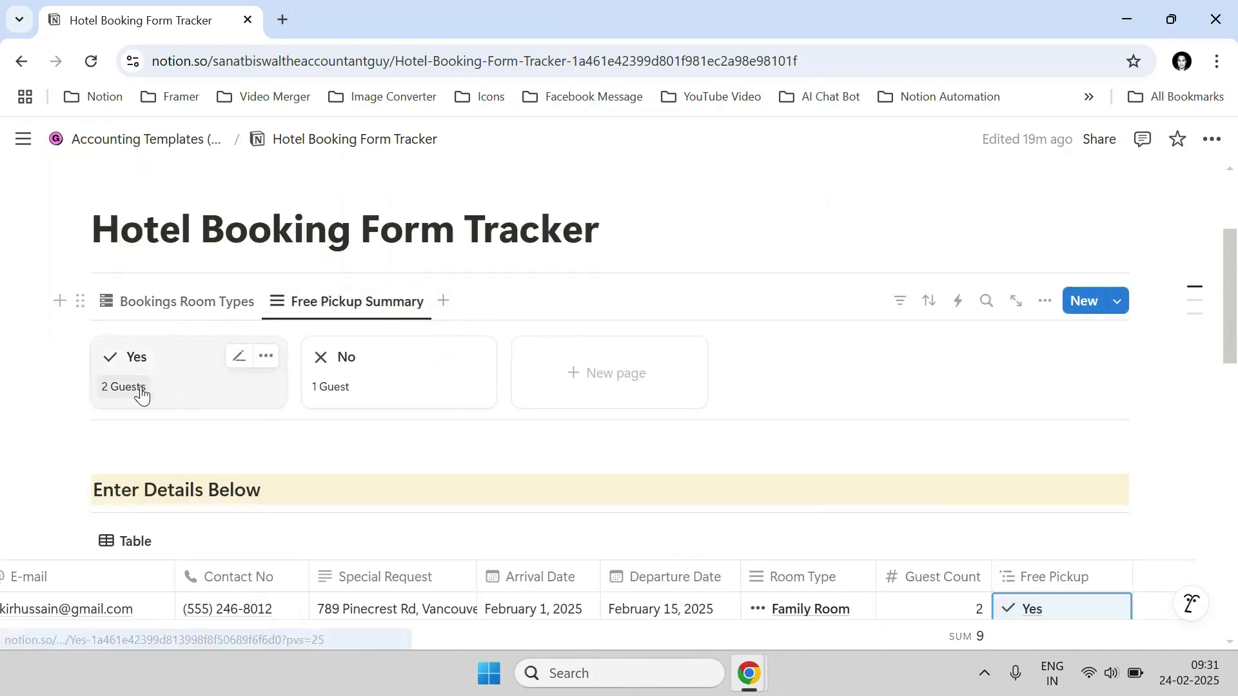
Review both summary views once more alongside the bookings table, ending on the Bookings Room Types cards.
left_click(184, 315)
scroll(161, 380, "up", 2)
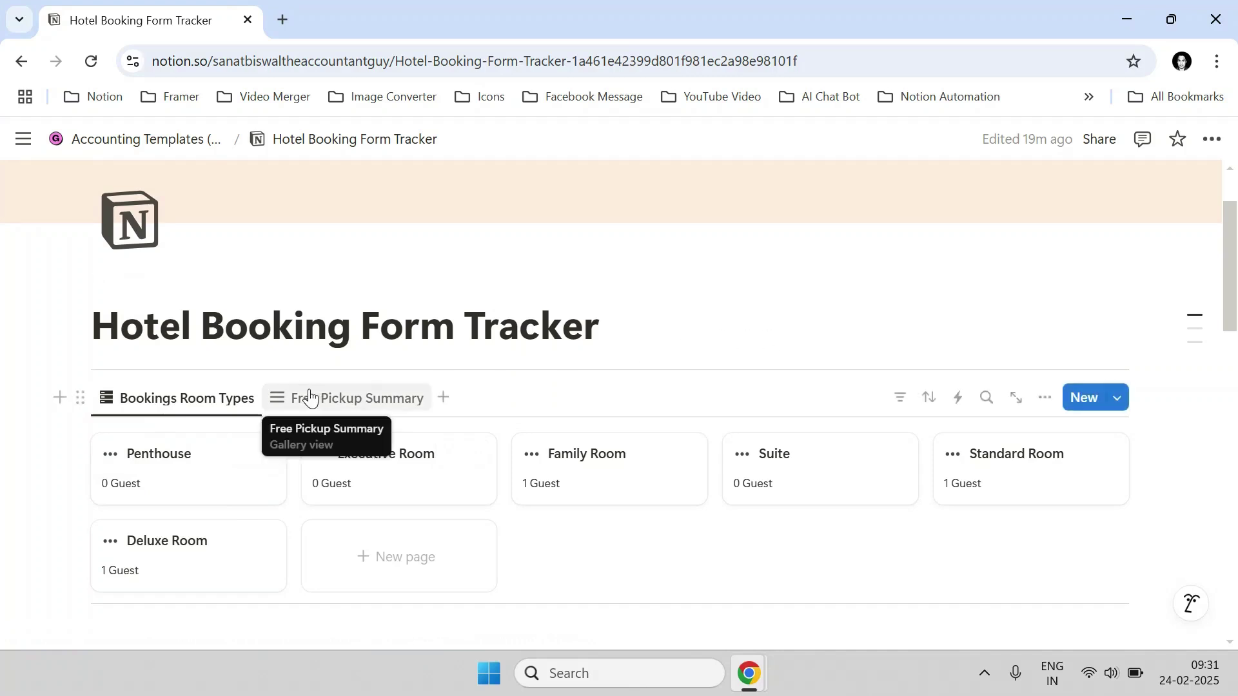
scroll(290, 396, "up", 2)
scroll(360, 429, "down", 2)
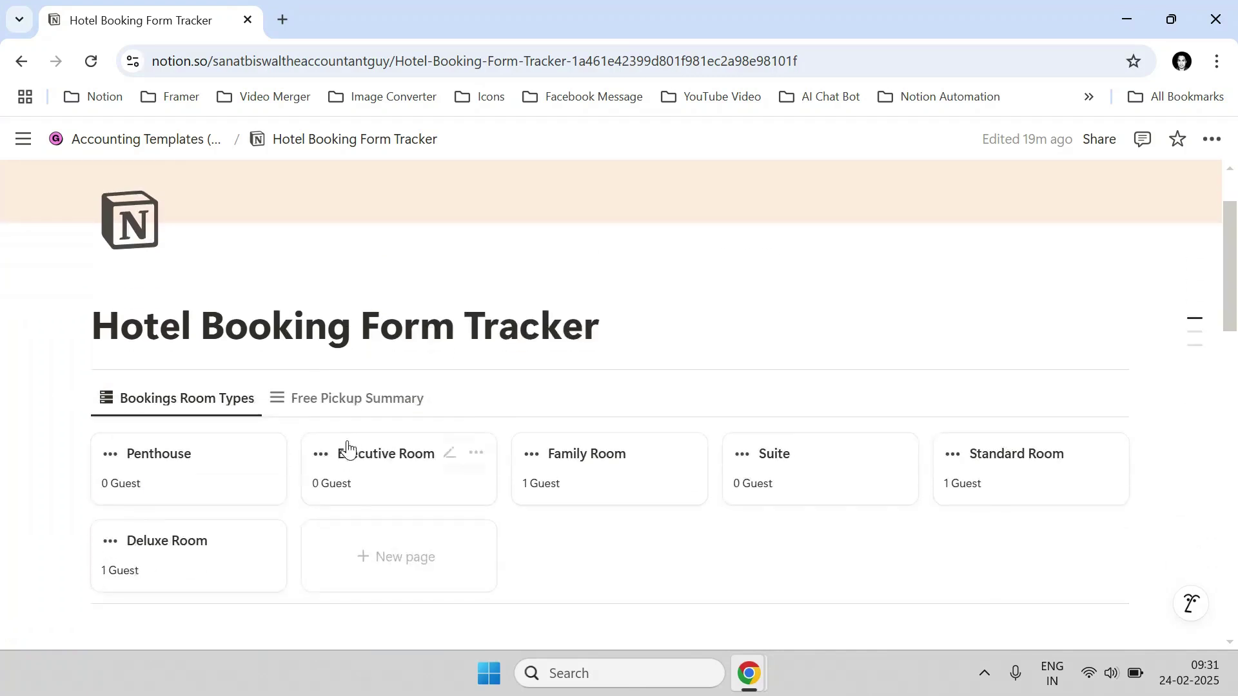
left_click(352, 401)
scroll(356, 403, "down", 5)
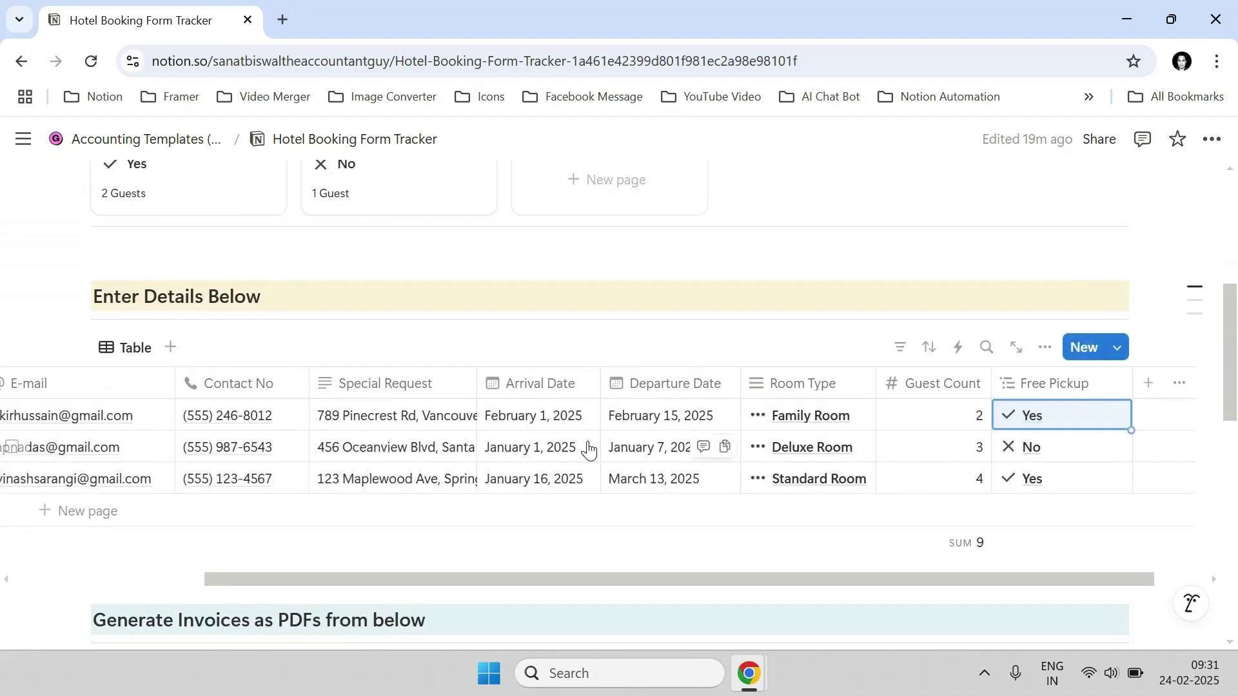
scroll(832, 486, "up", 3)
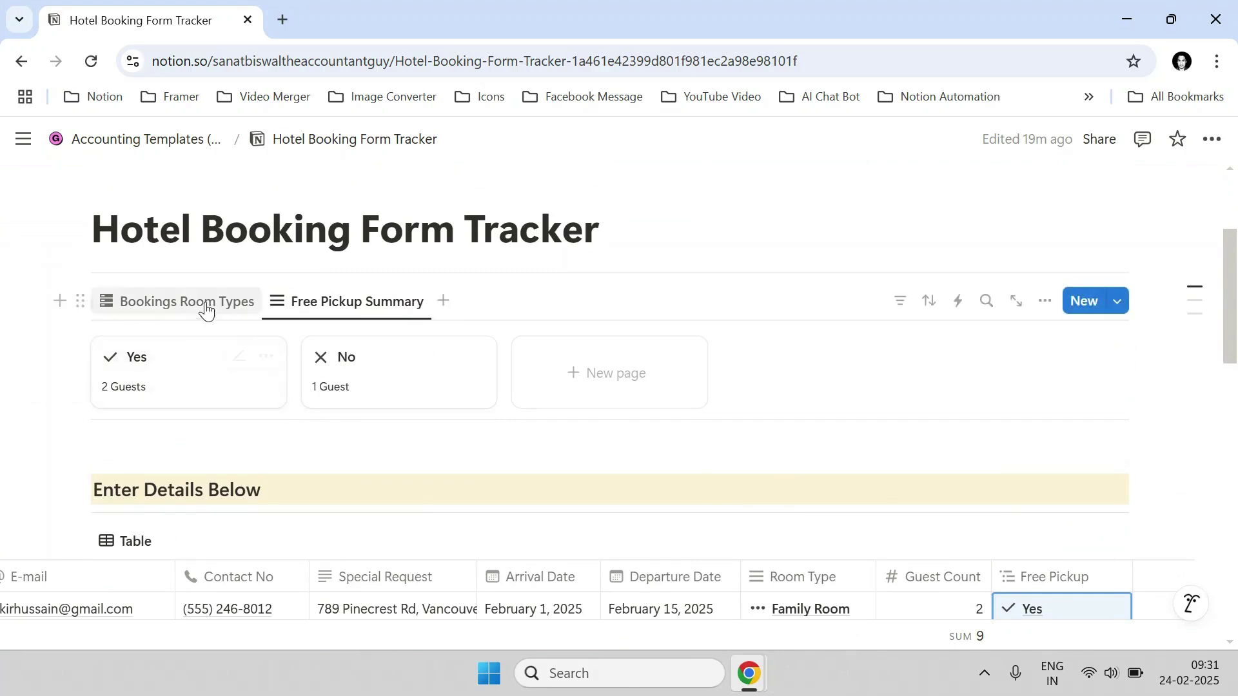
left_click(202, 307)
scroll(732, 379, "up", 2)
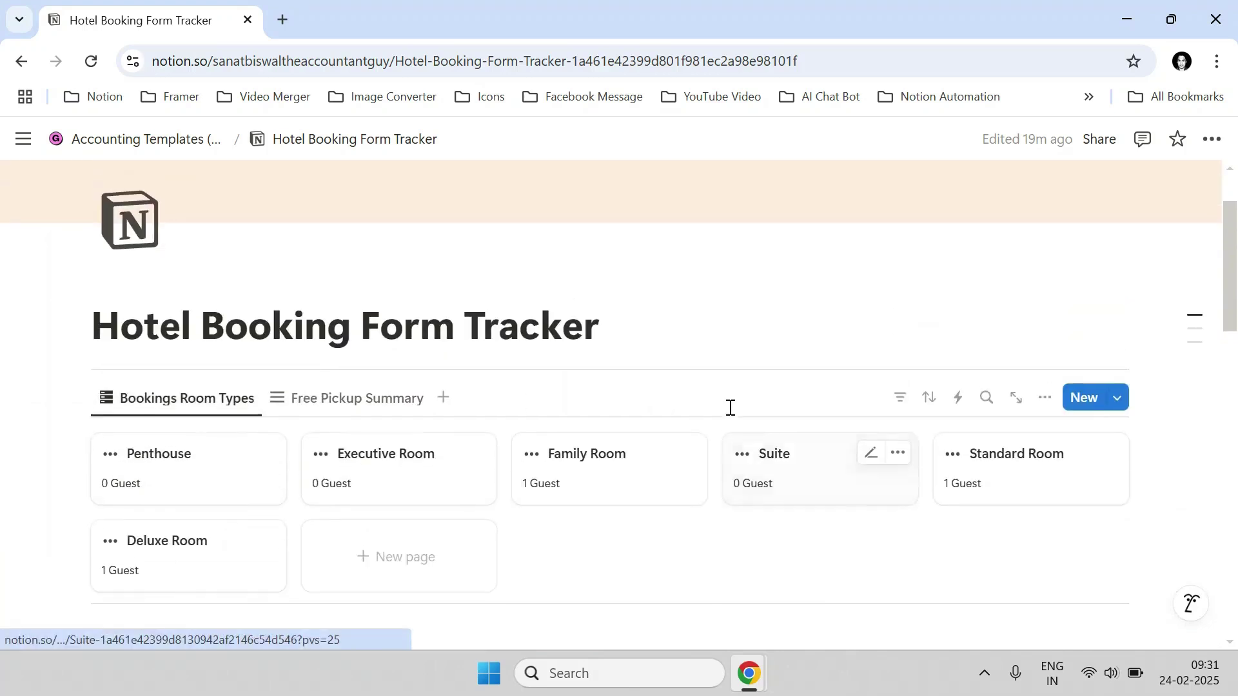
mouse_move(756, 658)
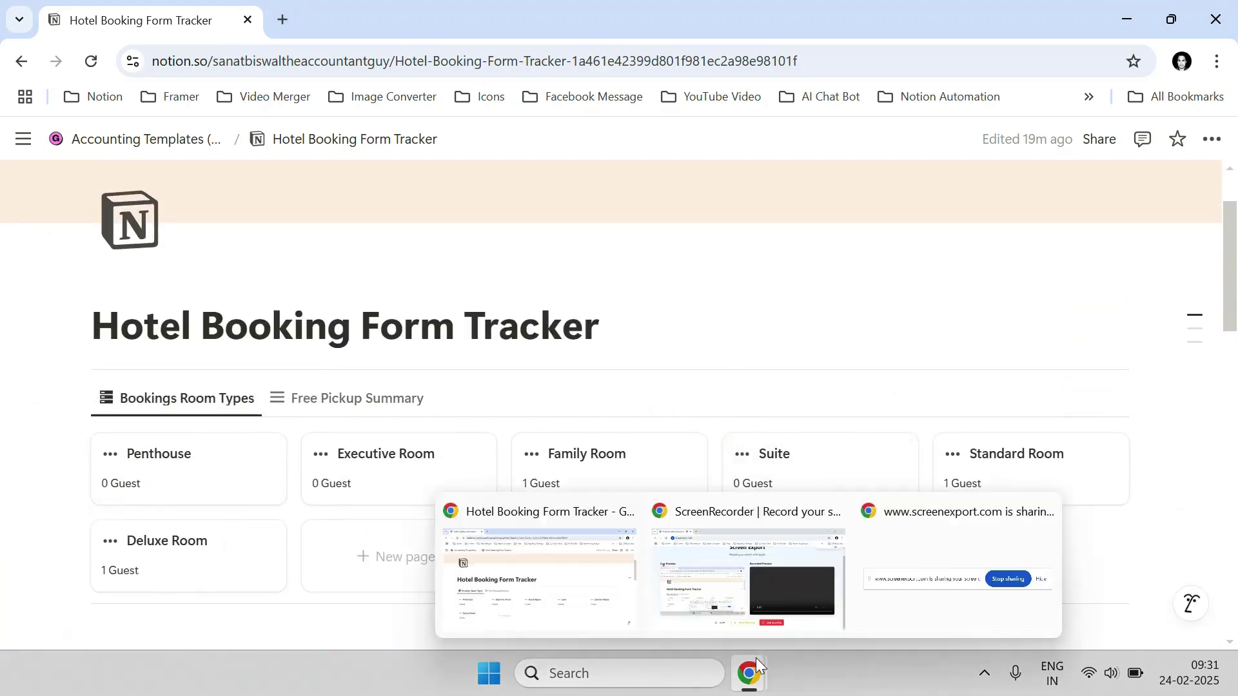
left_click(741, 580)
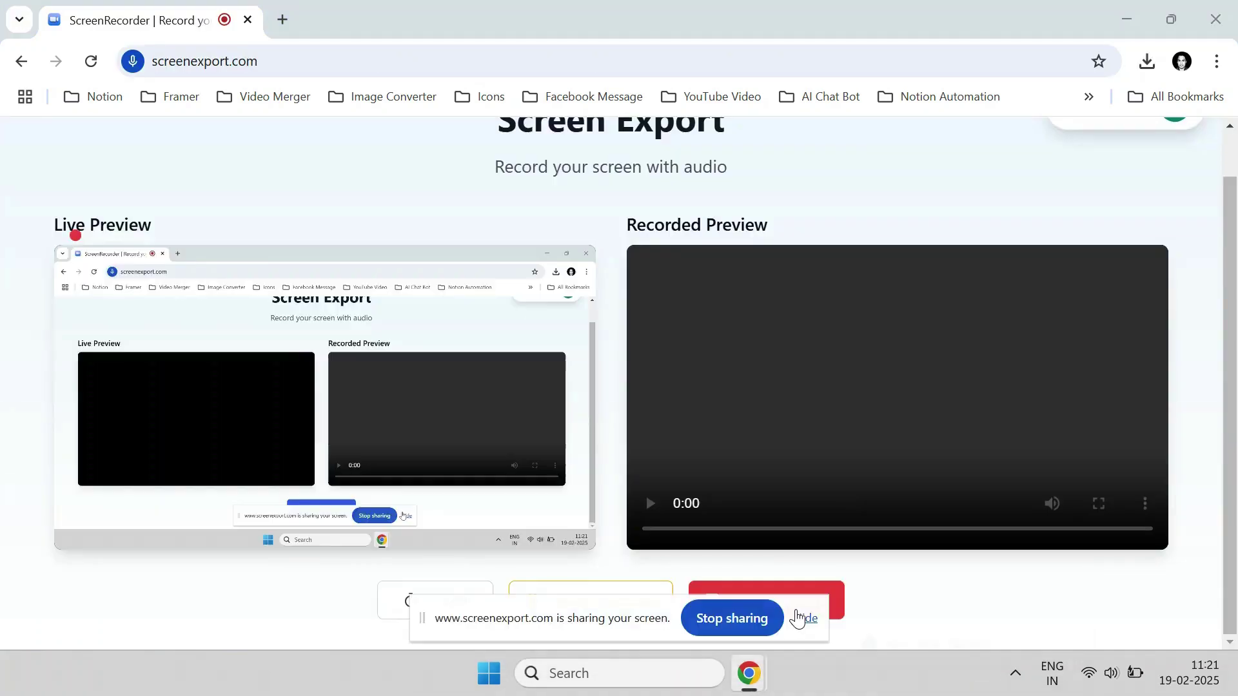
left_click(797, 616)
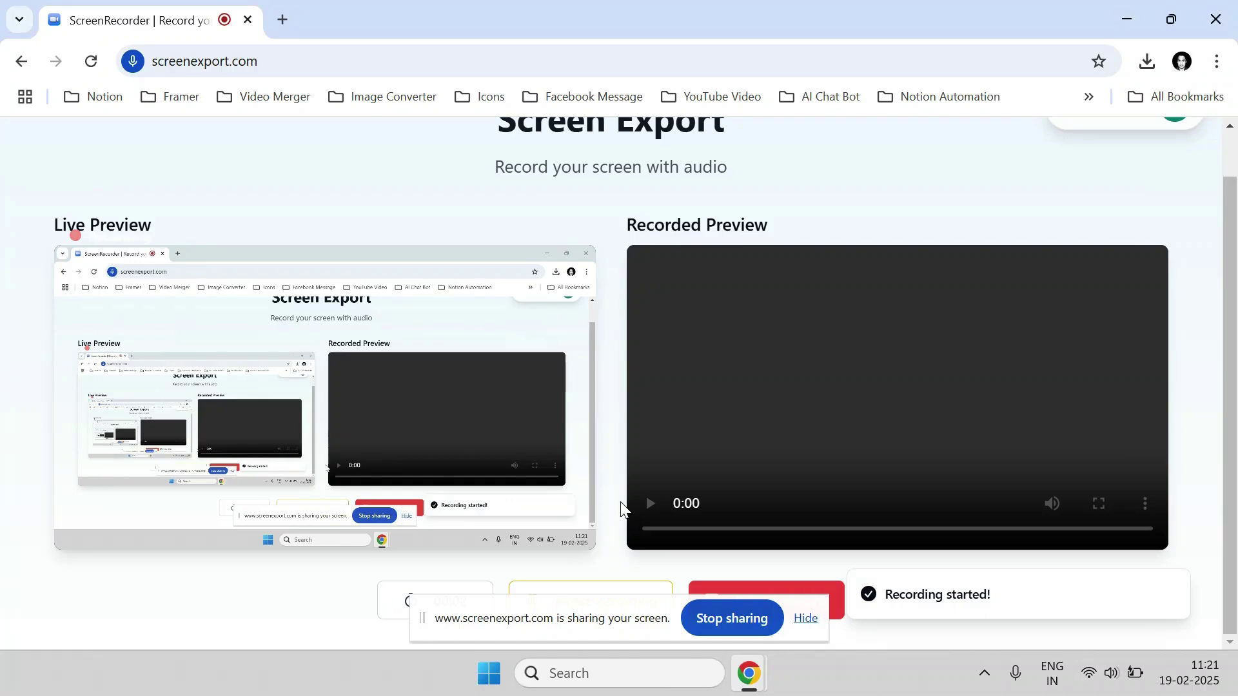
Switch to the browser window with the PDFOutput invoice generator and hide the screen-sharing notice.
key("alt+Tab")
key("alt+Tab")
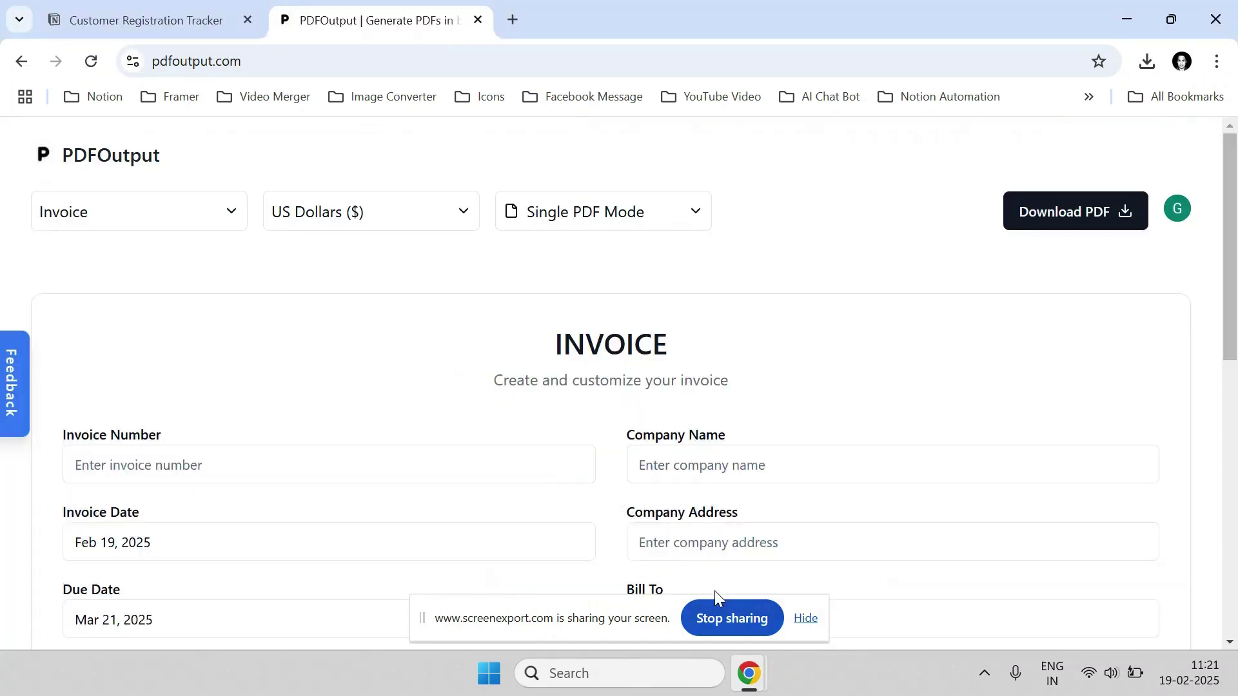
left_click(799, 619)
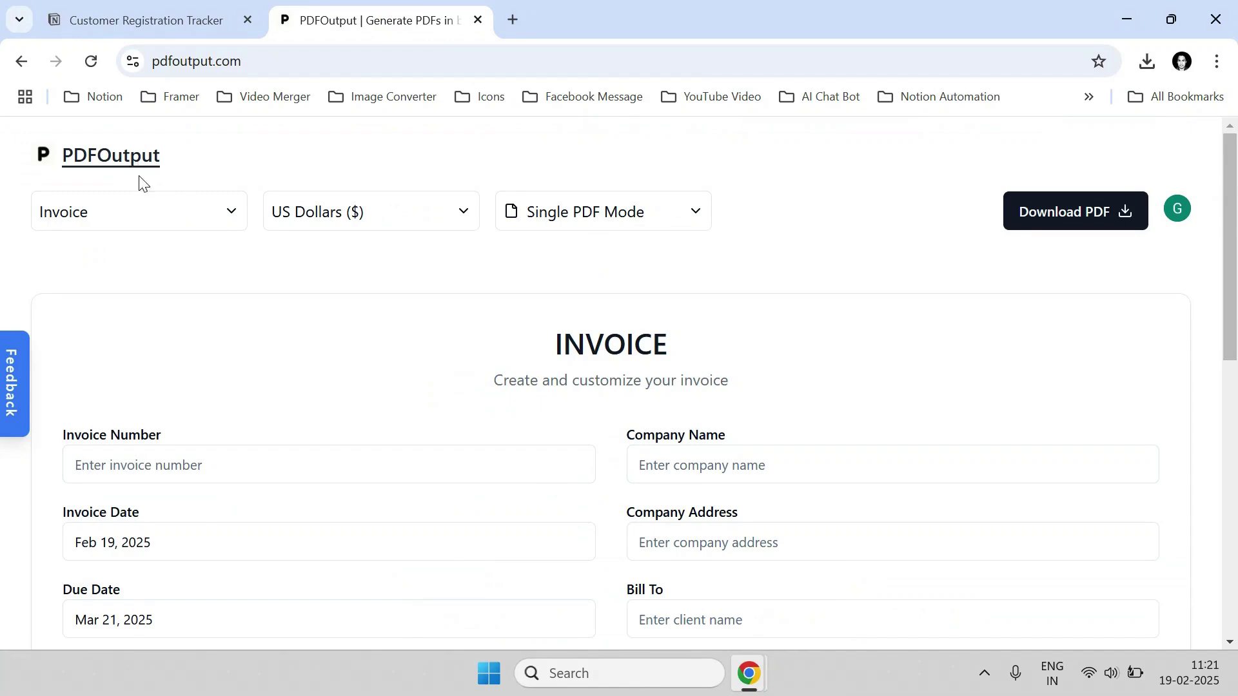
Look over the invoice form and the available document templates, keeping the Invoice template.
scroll(220, 313, "down", 9)
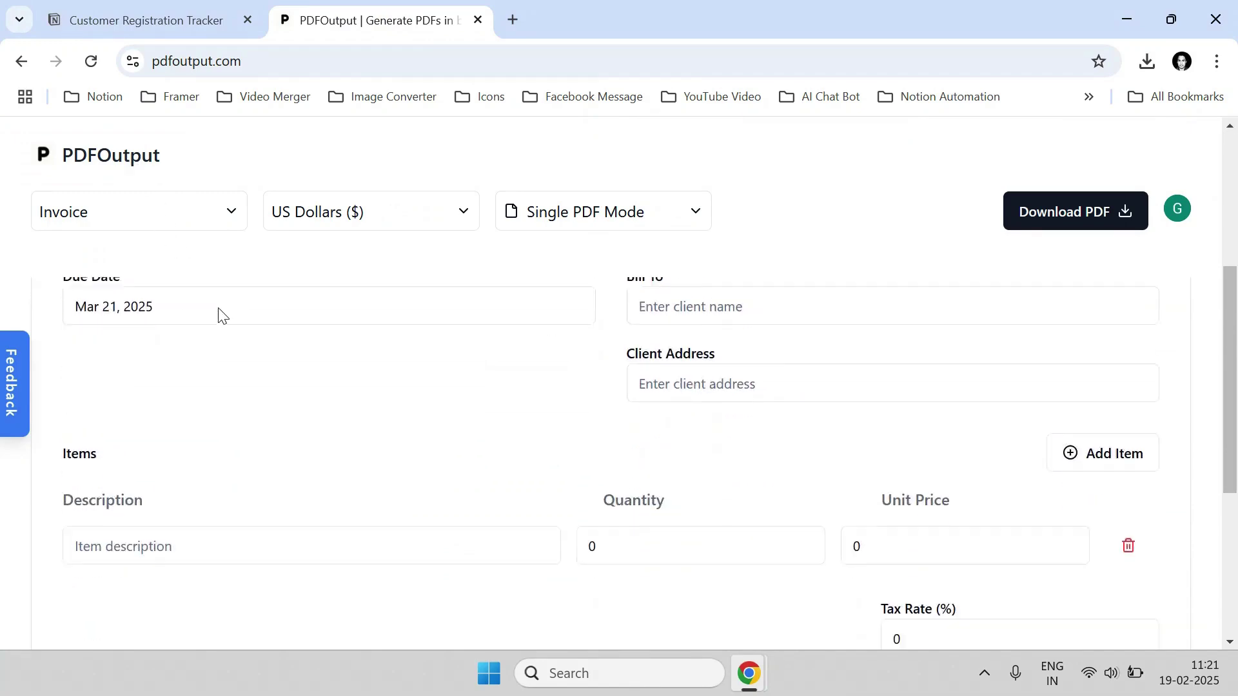
scroll(209, 310, "up", 9)
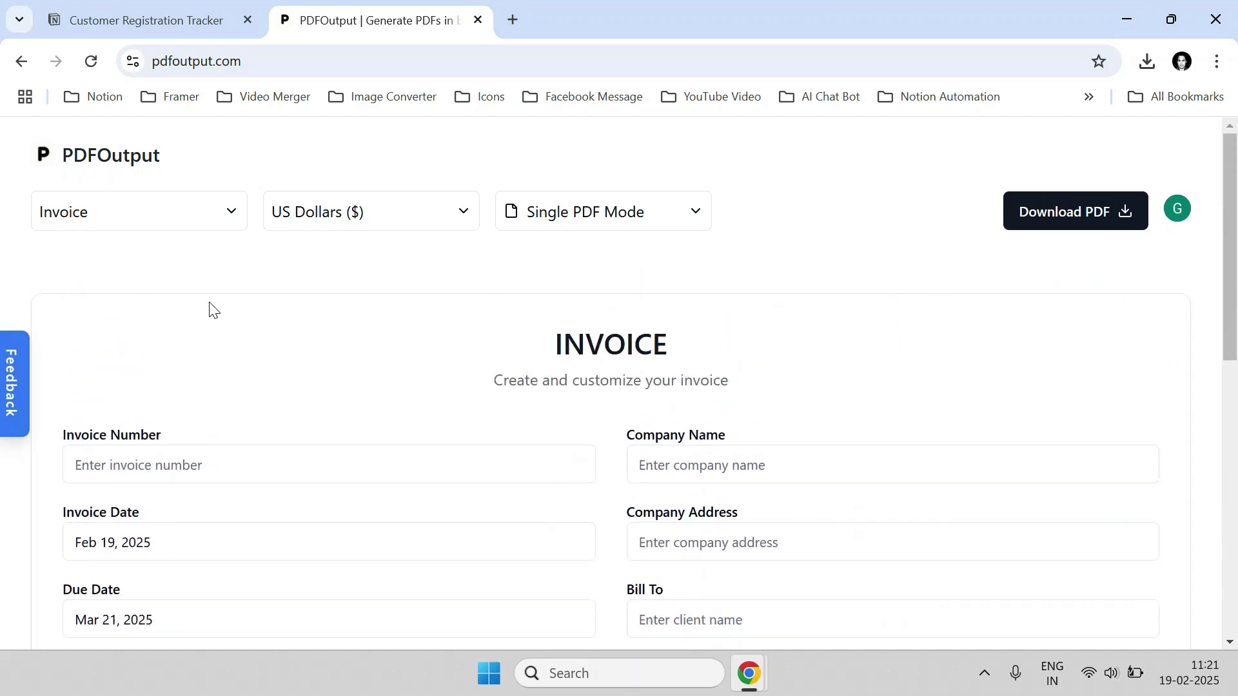
left_click(127, 220)
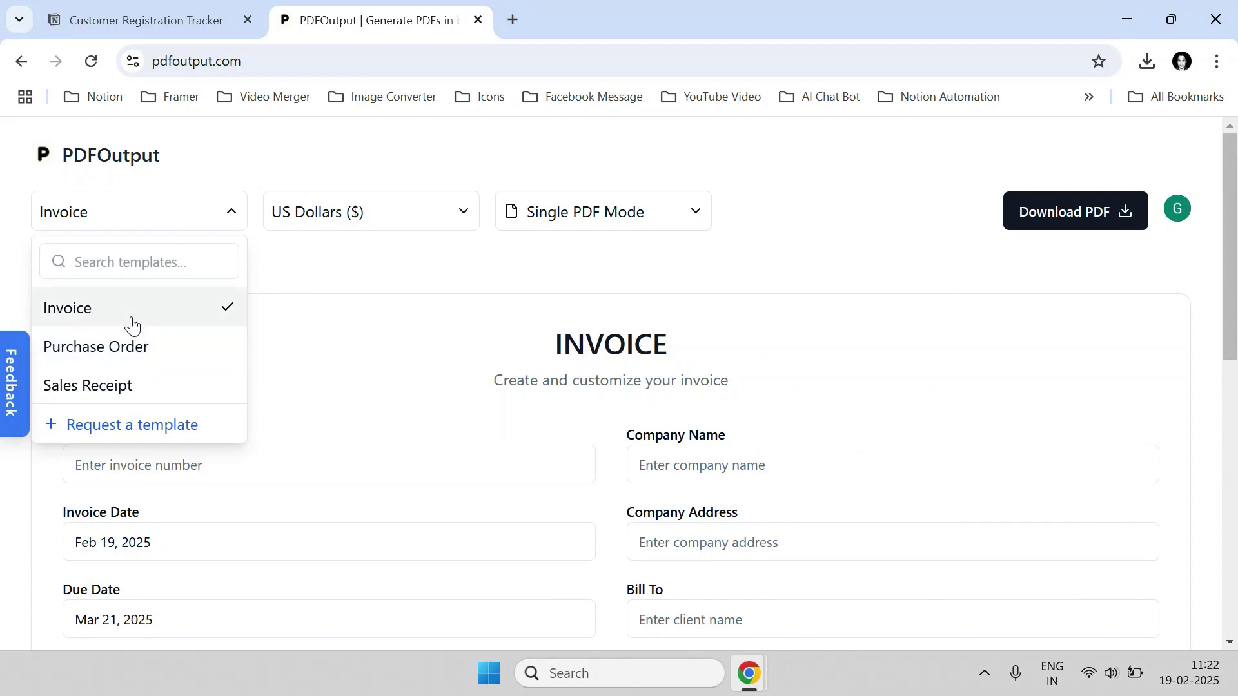
left_click(97, 313)
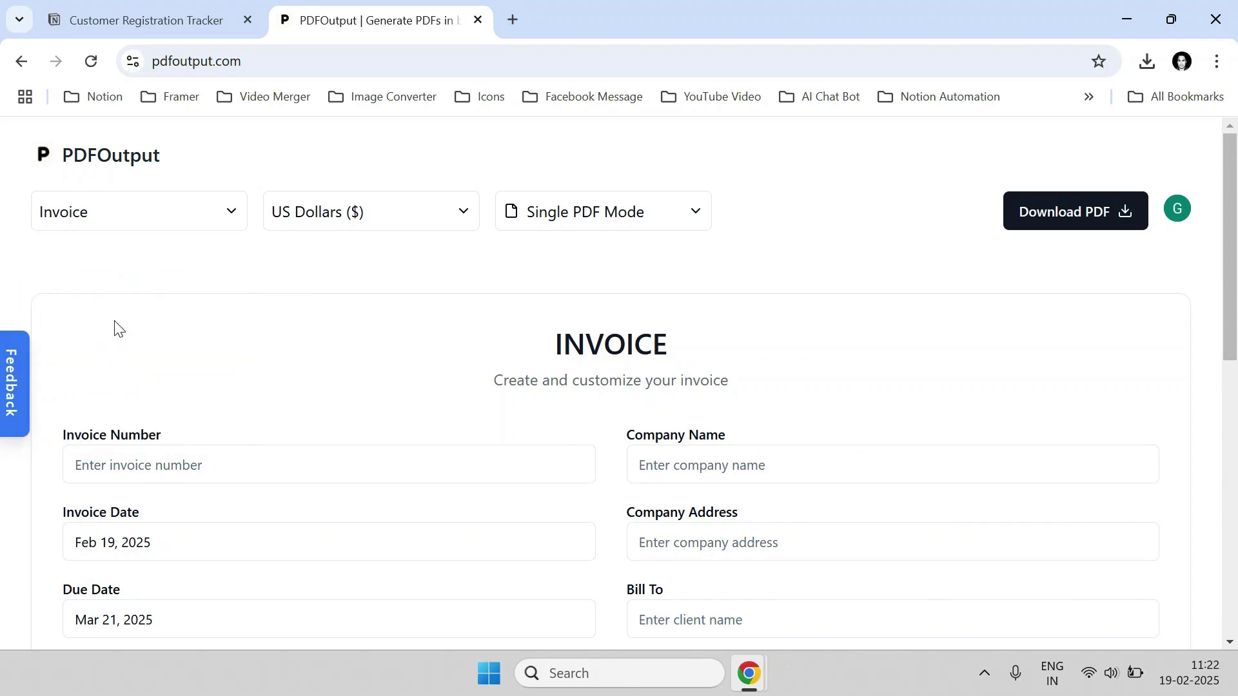
Browse the available currencies, leave the currency at US Dollars ($), and look over the invoice form's fields.
left_click(324, 220)
scroll(335, 331, "down", 7)
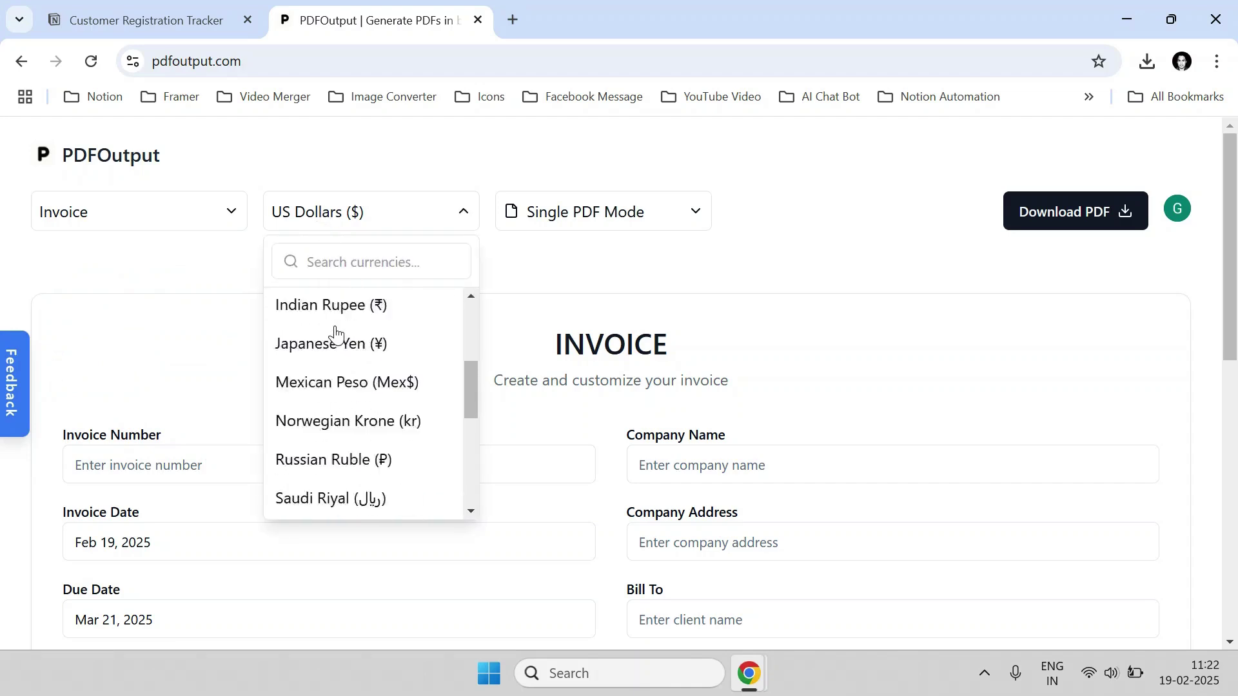
scroll(332, 345, "down", 3)
scroll(323, 371, "up", 3)
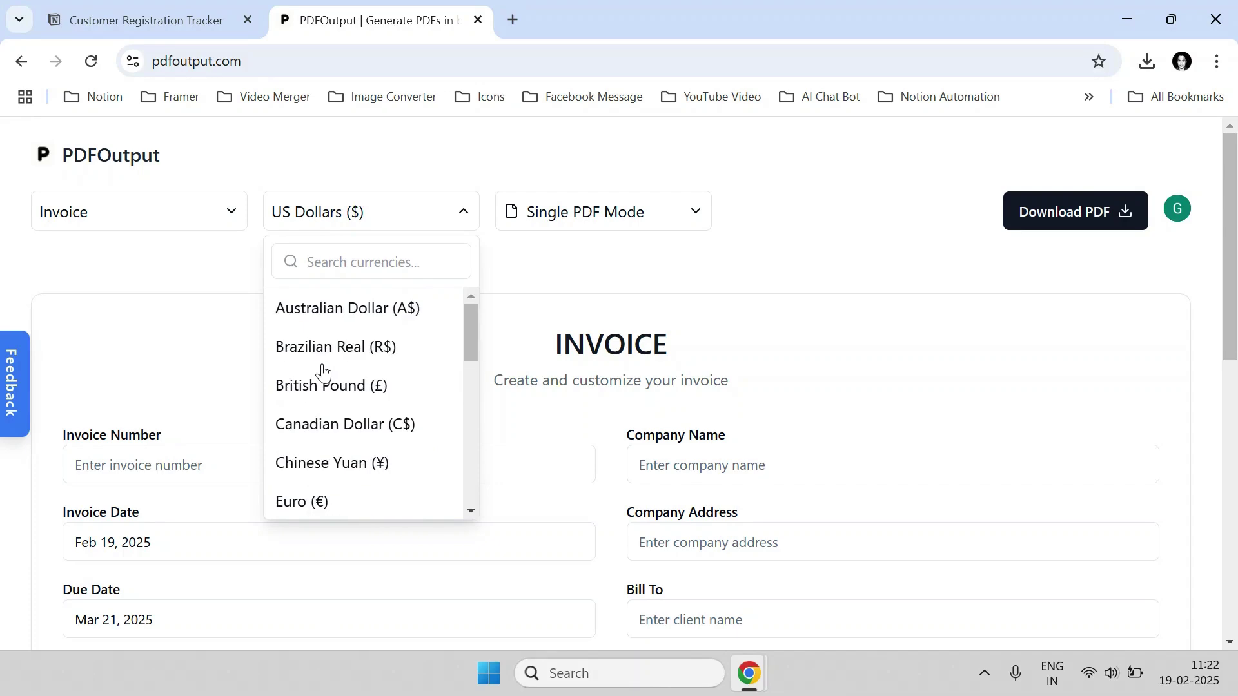
left_click(528, 264)
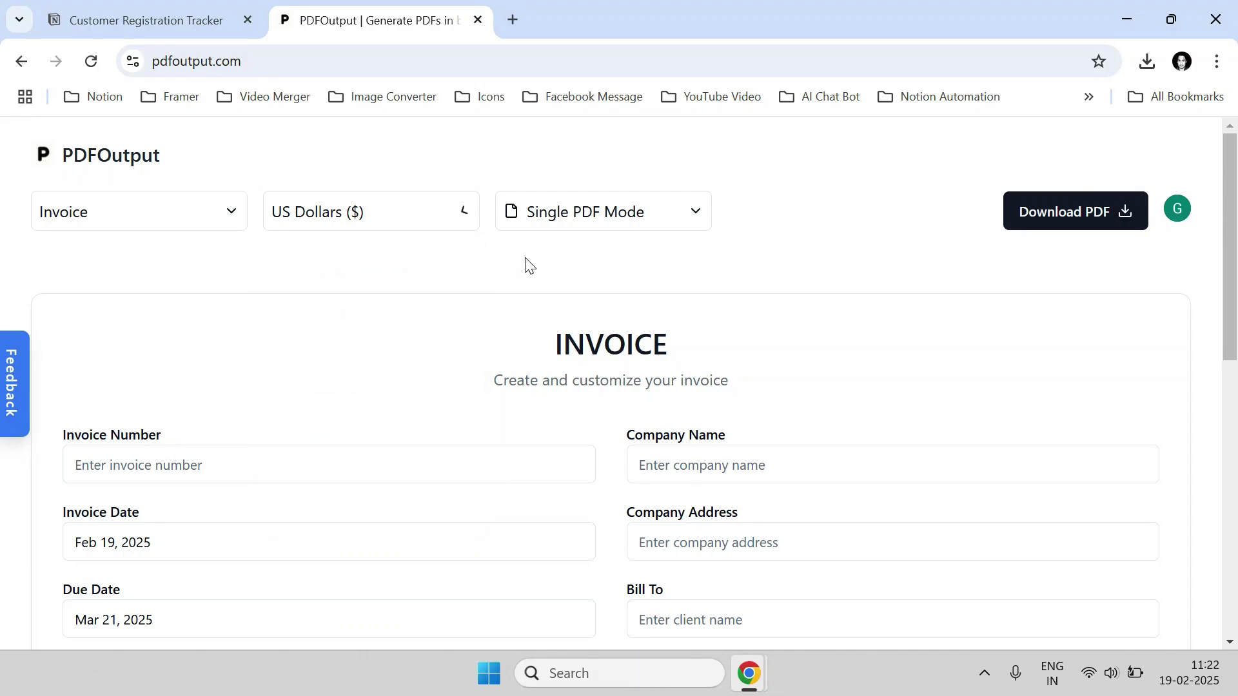
scroll(639, 448, "down", 9)
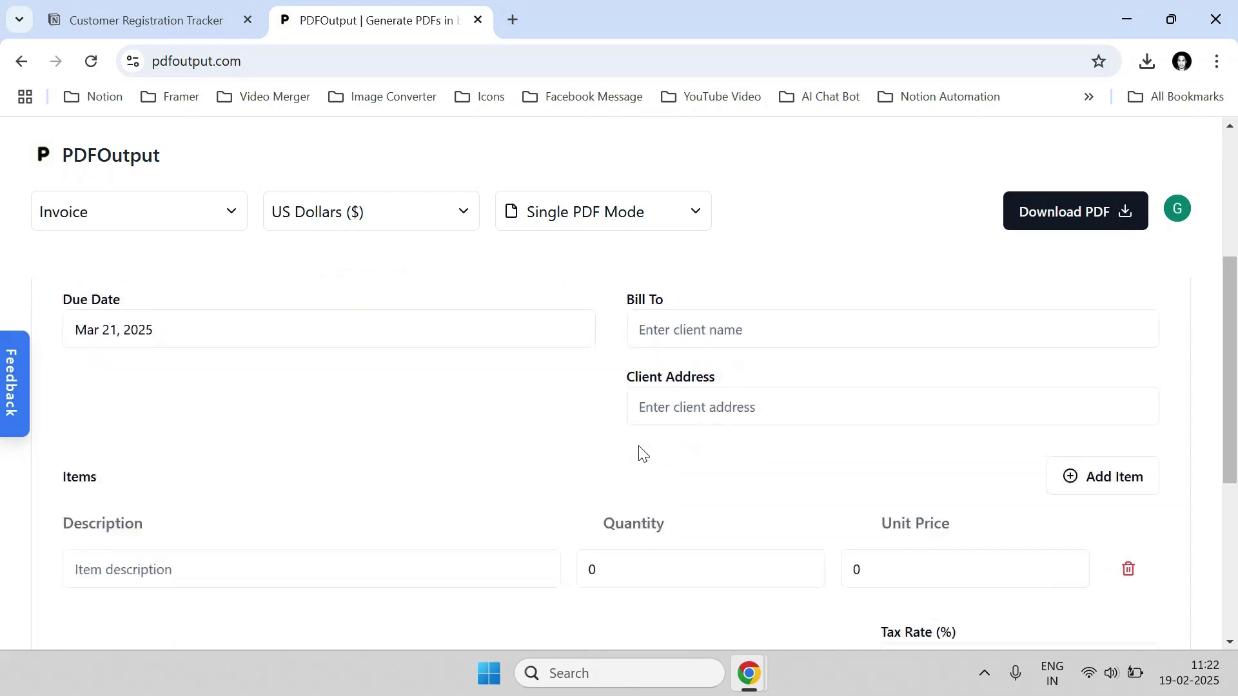
scroll(636, 450, "up", 9)
Fill in the invoice number INV-001, the company name ABC Tech Solutions and the company address from the saved suggestions.
left_click(208, 464)
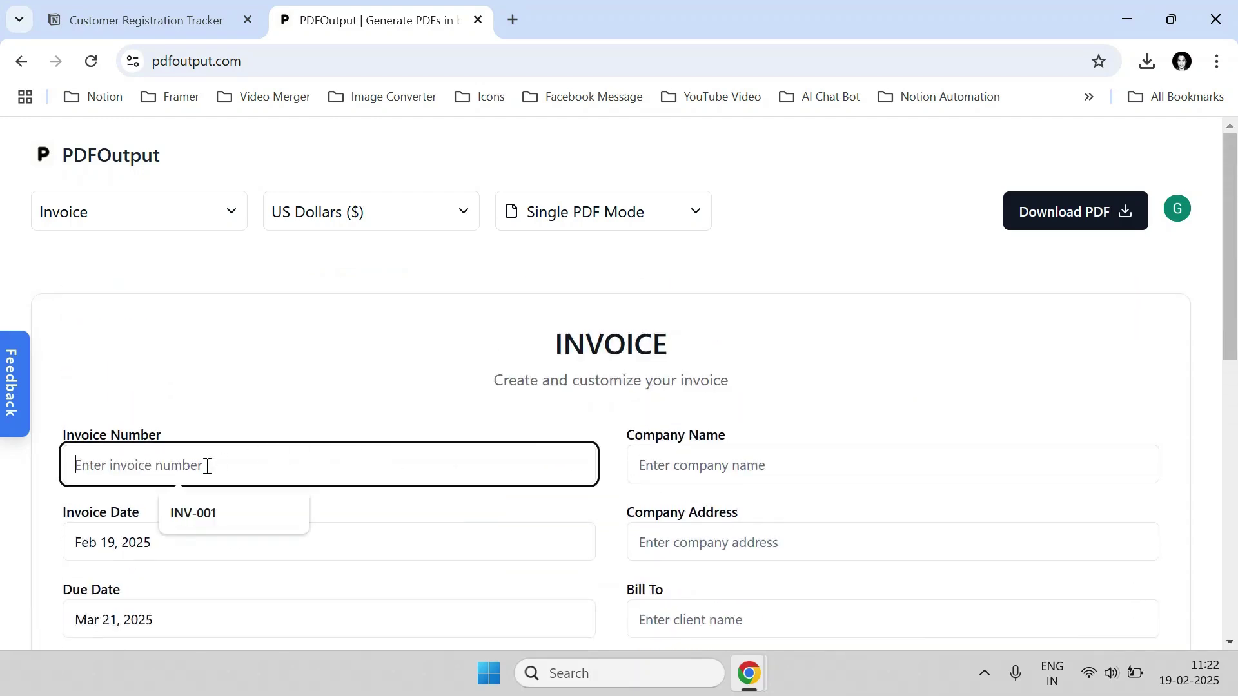
left_click(223, 508)
left_click(690, 465)
left_click(763, 516)
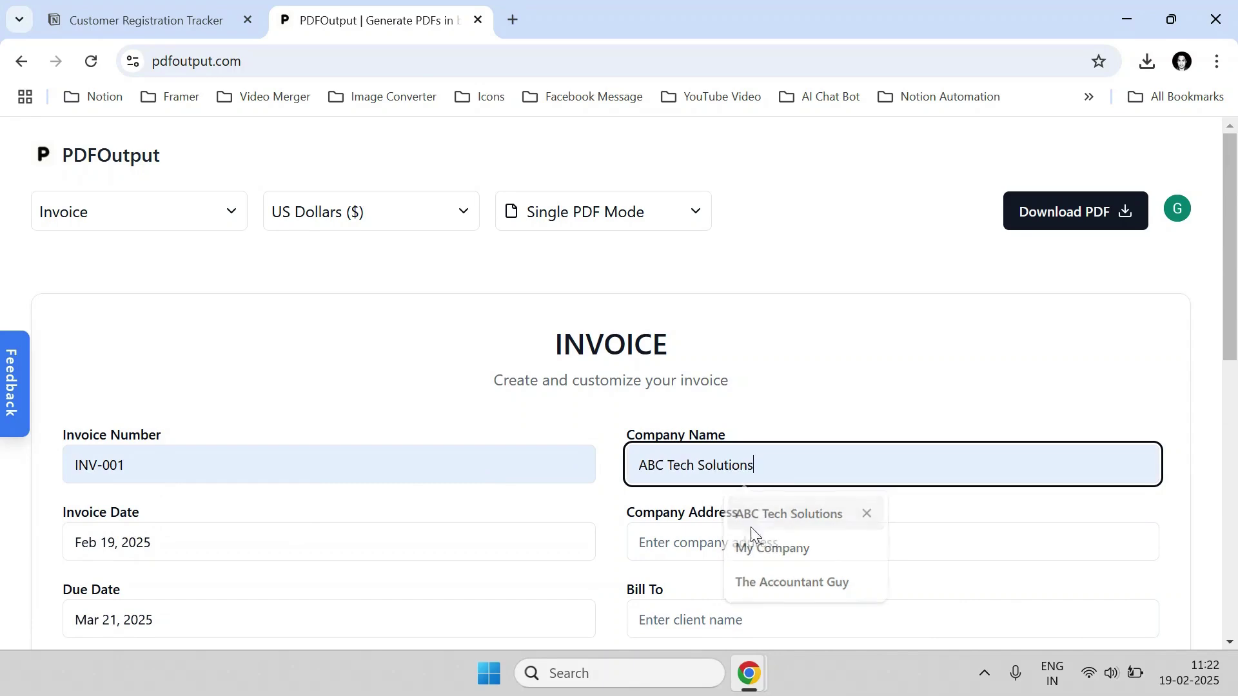
left_click(760, 545)
left_click(777, 585)
Bill the invoice to Neemans Pvt Ltd and fill in the client address from the saved suggestions.
scroll(721, 403, "down", 5)
scroll(721, 403, "up", 1)
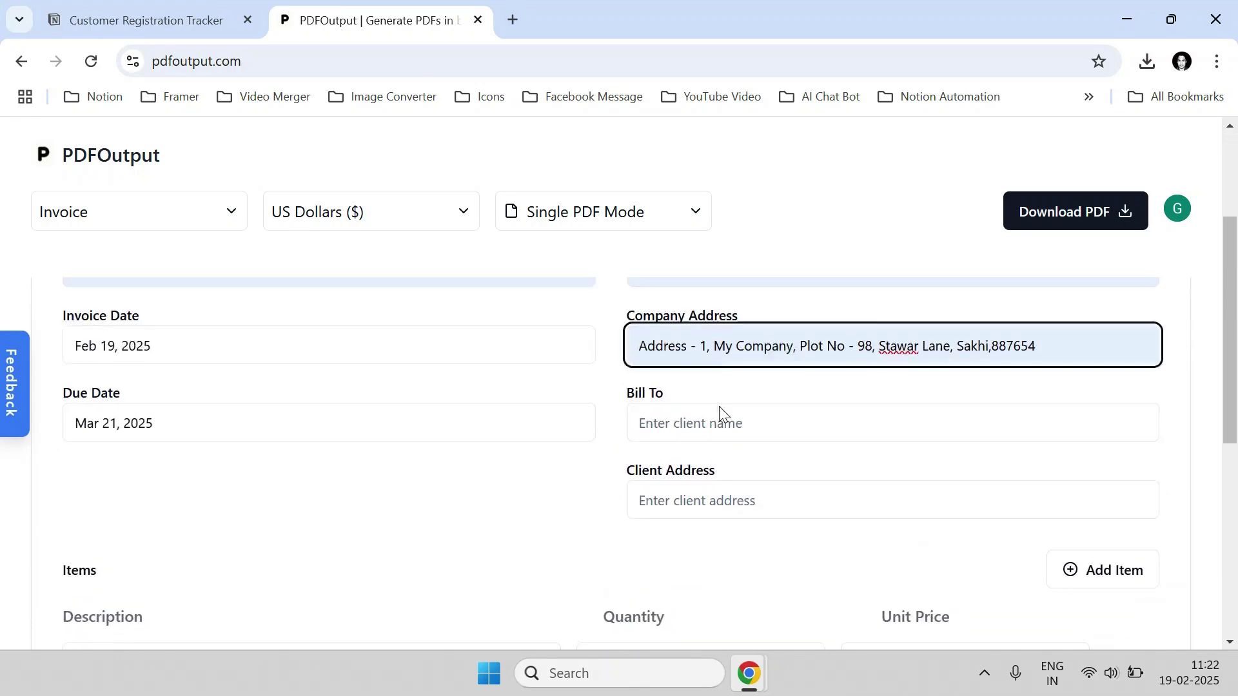
left_click(718, 425)
left_click(753, 464)
left_click(715, 506)
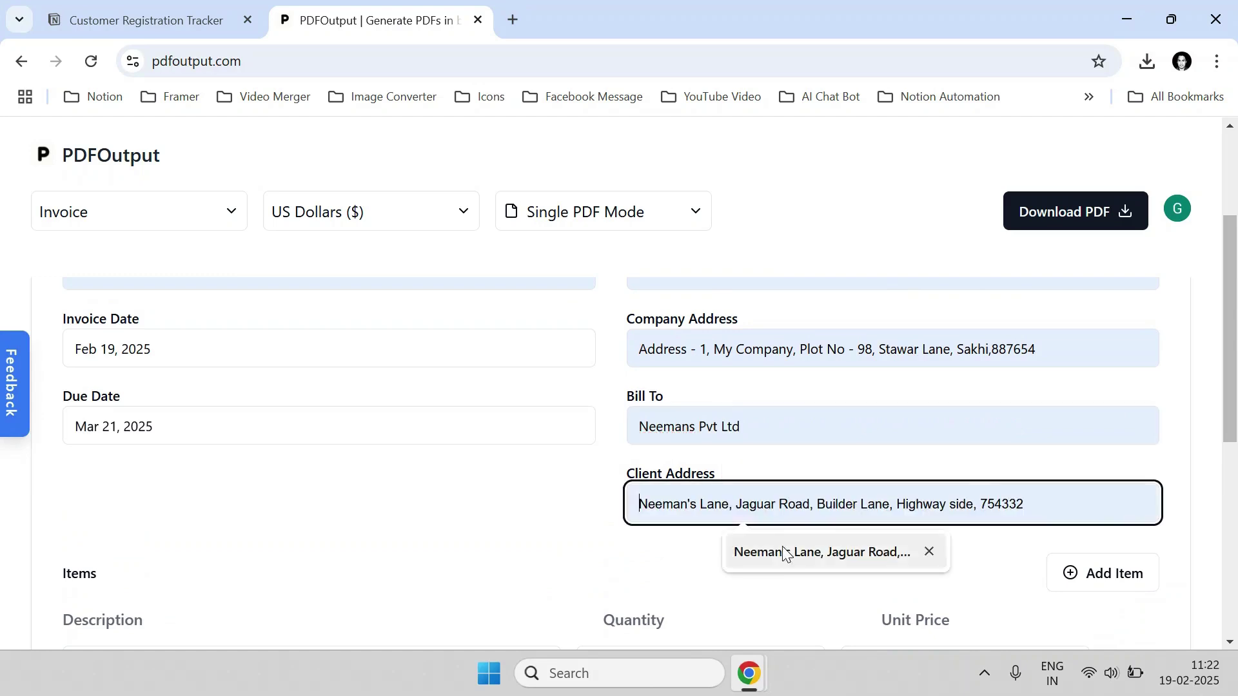
left_click(782, 552)
Fill in the first invoice line as Item - 1 with quantity 10 and unit price 20.
scroll(328, 513, "down", 3)
left_click(301, 475)
type("I")
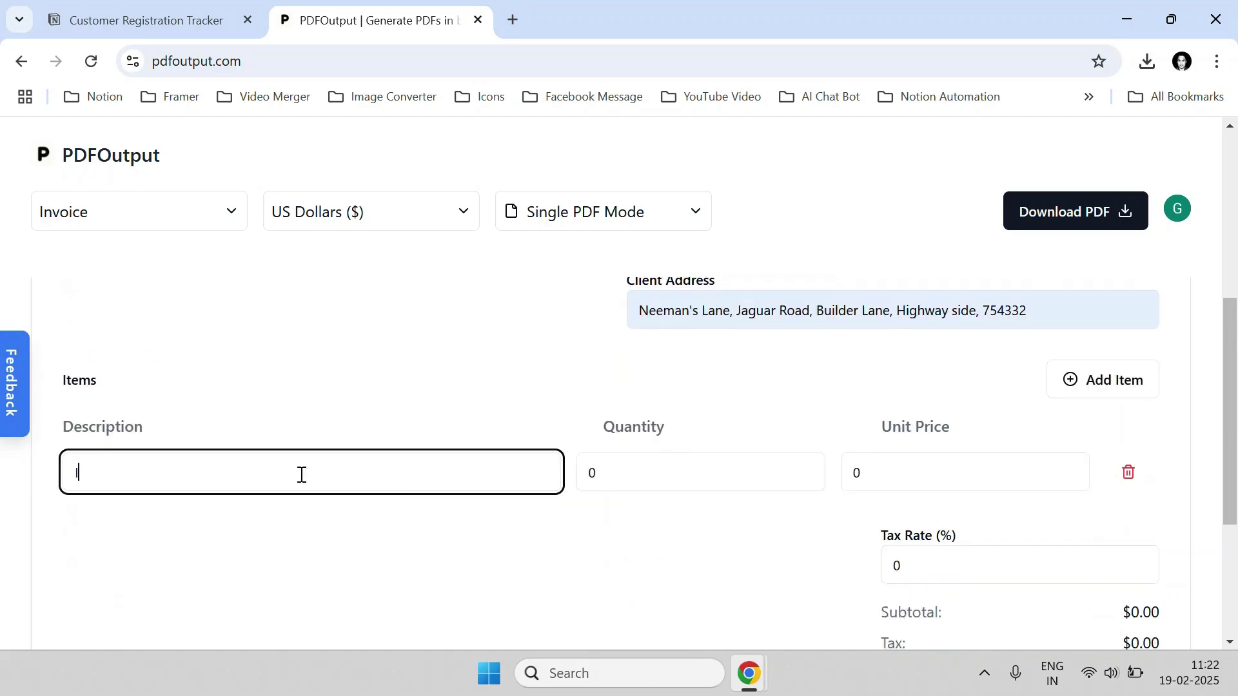
type("tem - 1")
key("Tab")
type("10")
key("Tab")
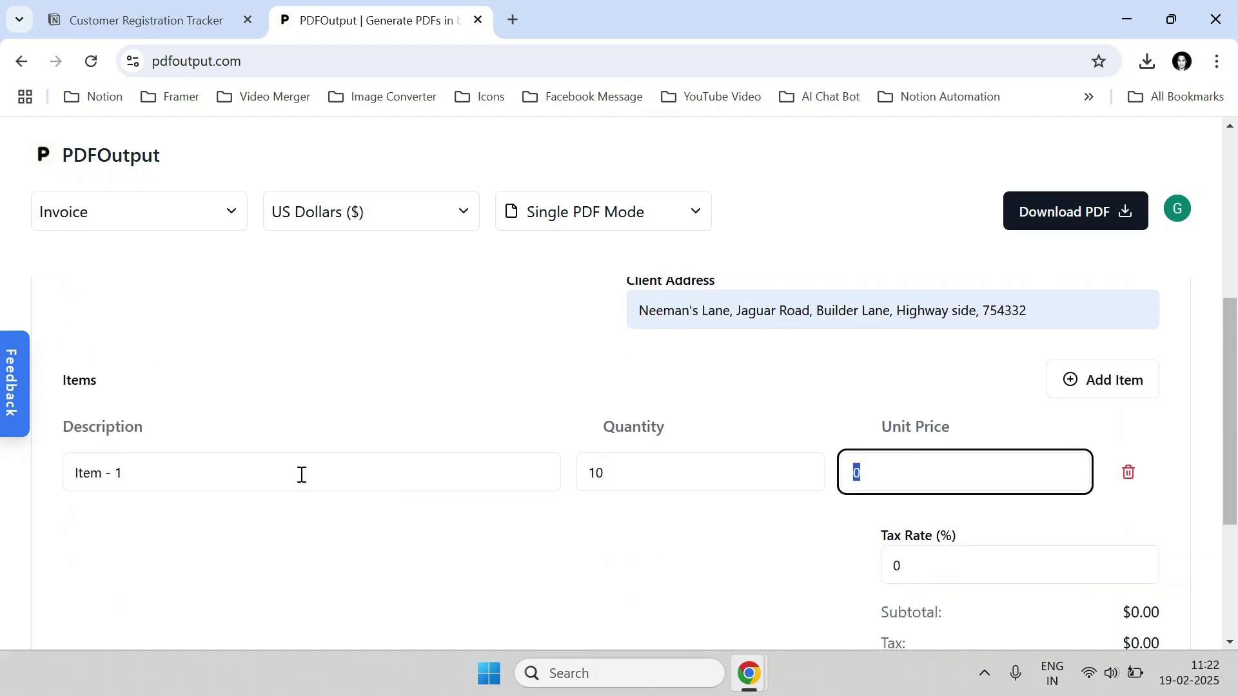
type("20")
Add a second invoice line, Item - 2, with quantity 20 and unit price 30.
left_click(1126, 379)
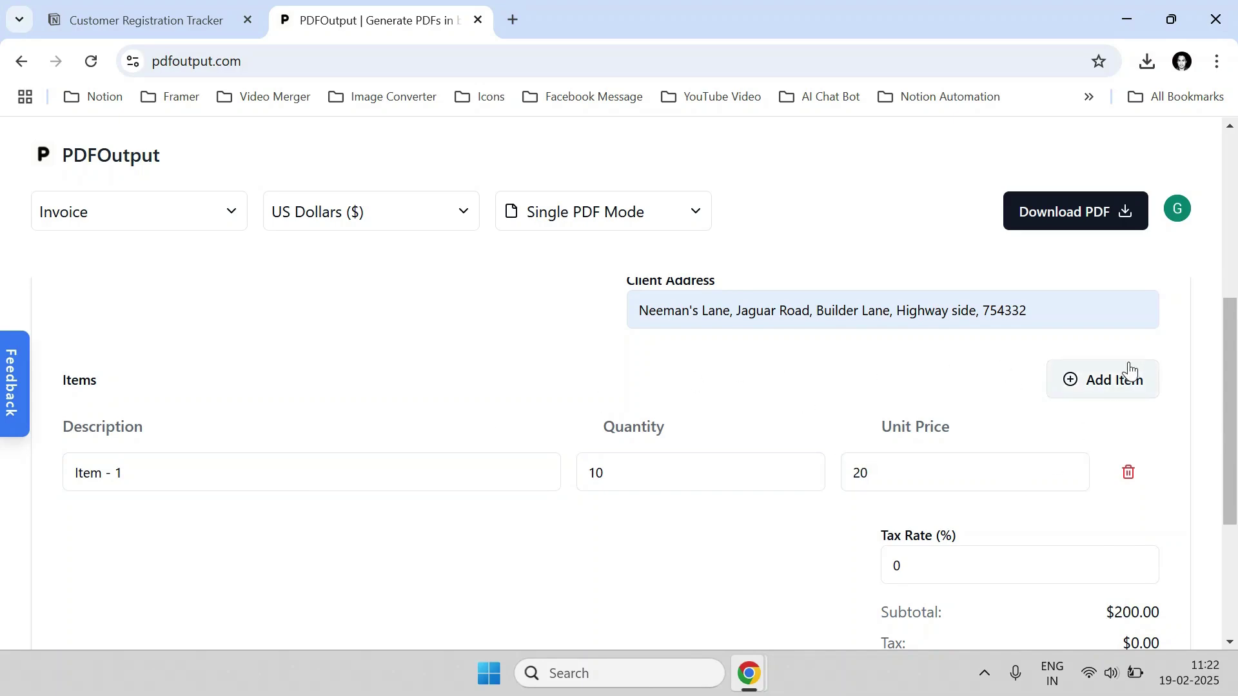
left_click(258, 532)
type("Item - ")
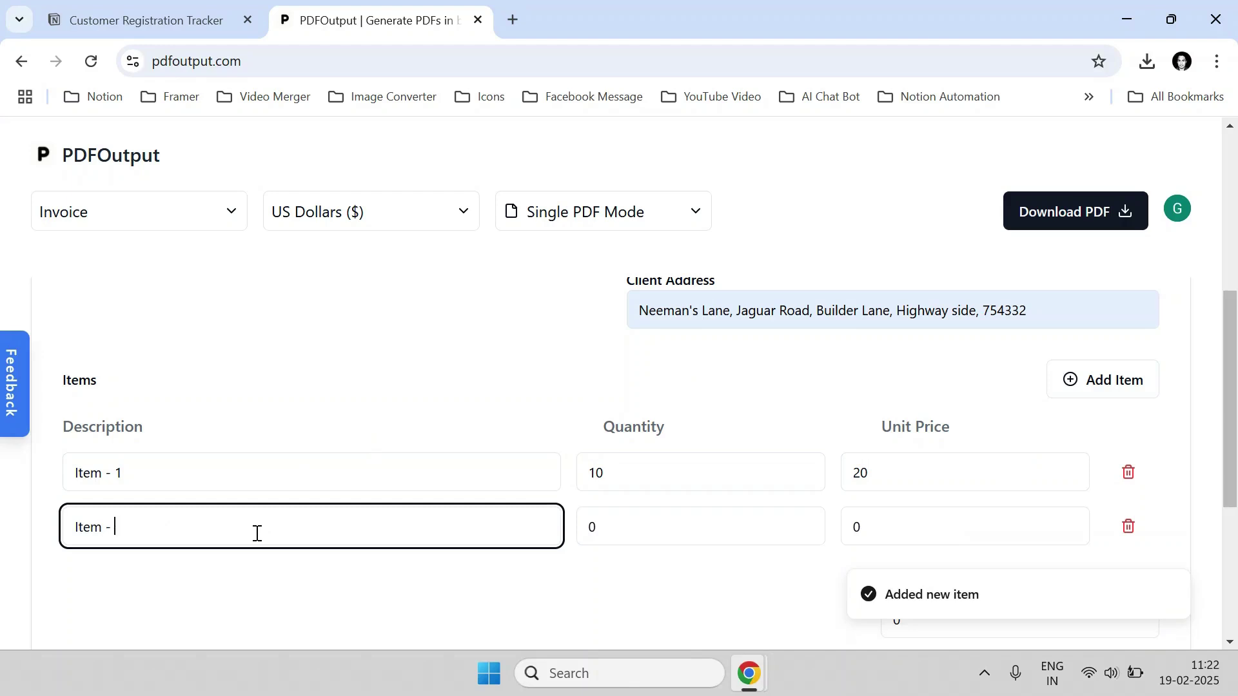
type("2")
key("Tab")
type("20")
key("Tab")
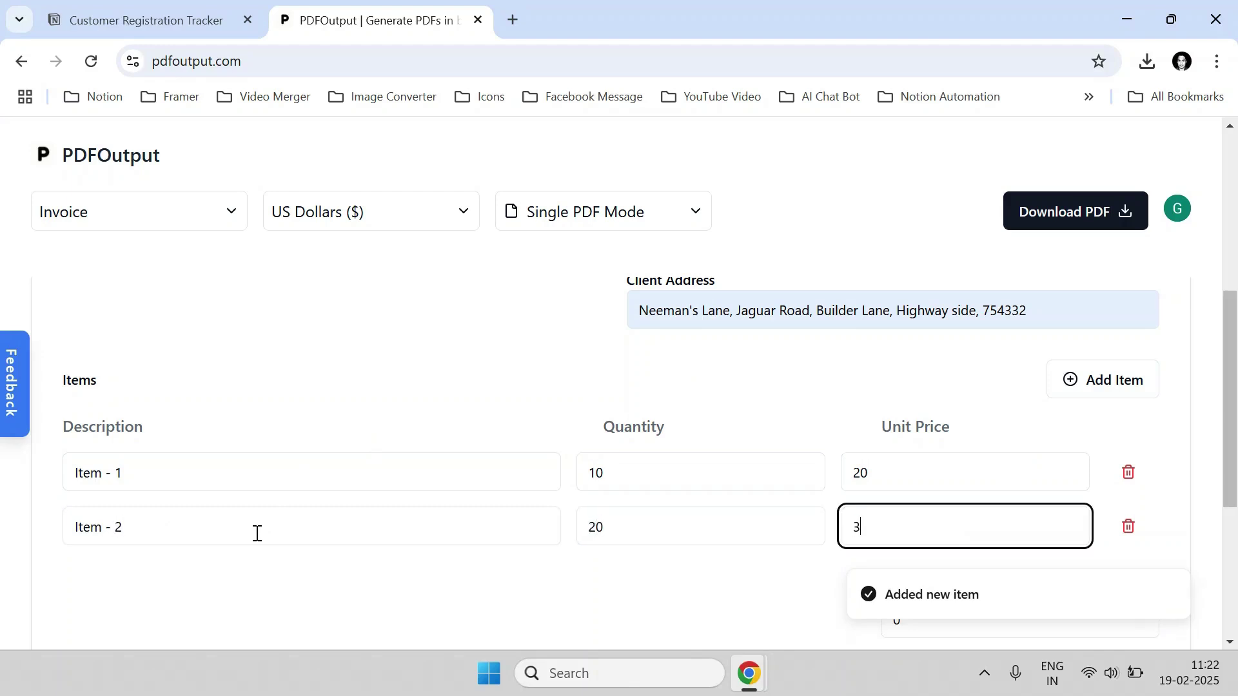
Set the invoice's tax rate to 4.5%.
scroll(432, 481, "down", 2)
left_click(911, 510)
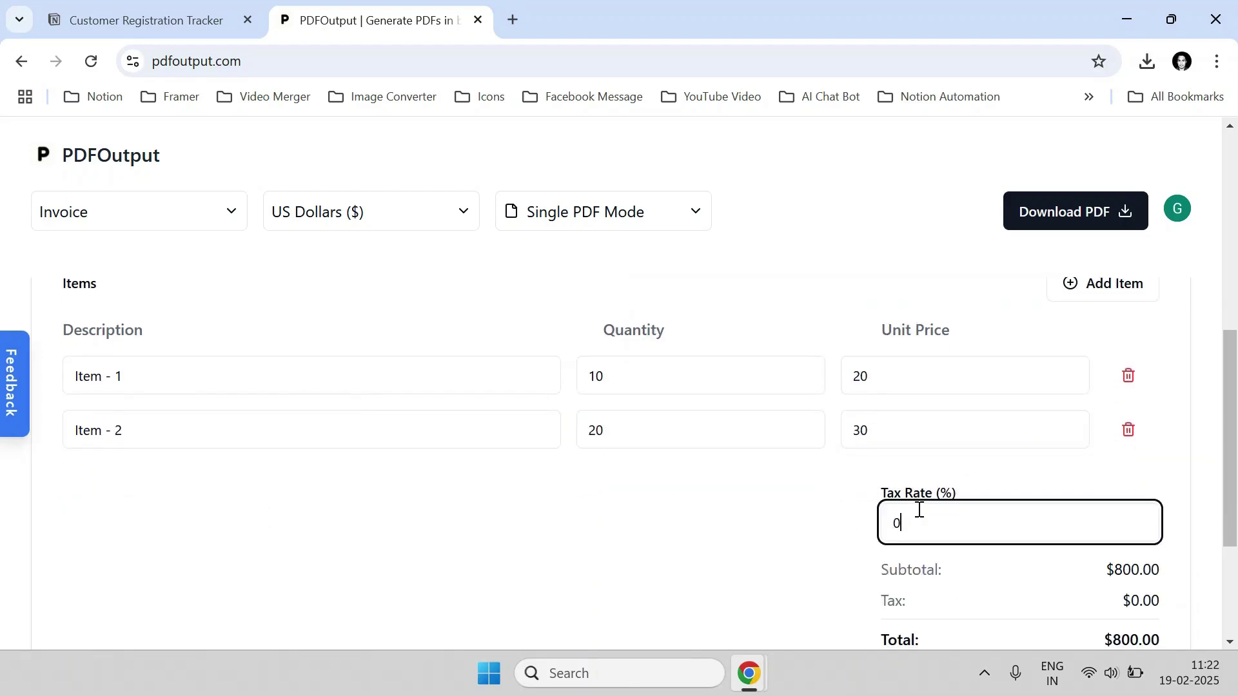
key("BackSpace")
type("4.5")
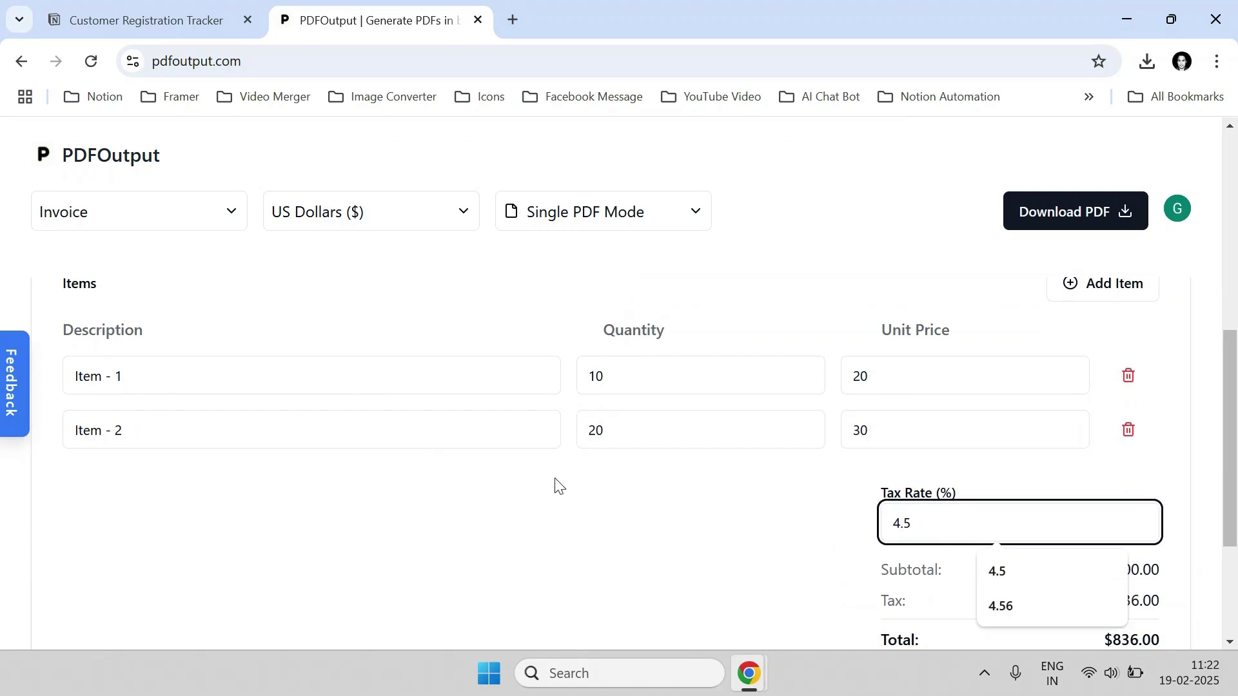
Add the invoice note "Pay within 30 days from due date".
scroll(553, 485, "down", 3)
left_click(504, 520)
type("Pay within 30 days fro")
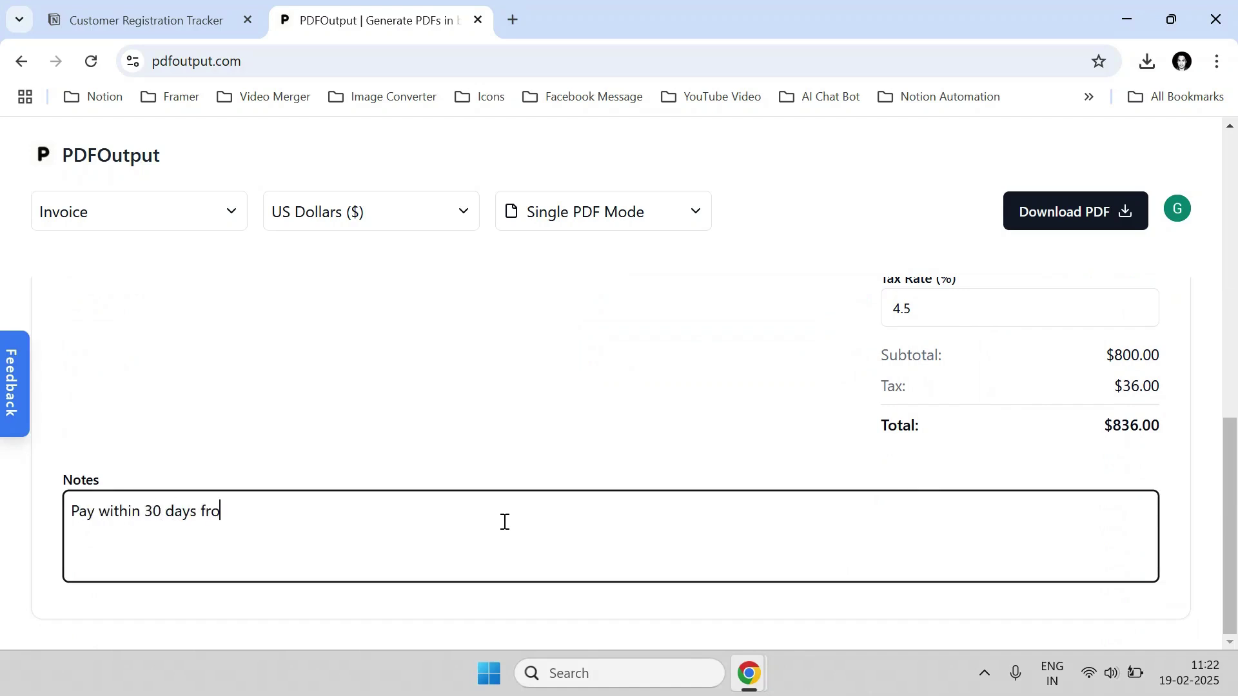
left_click(574, 428)
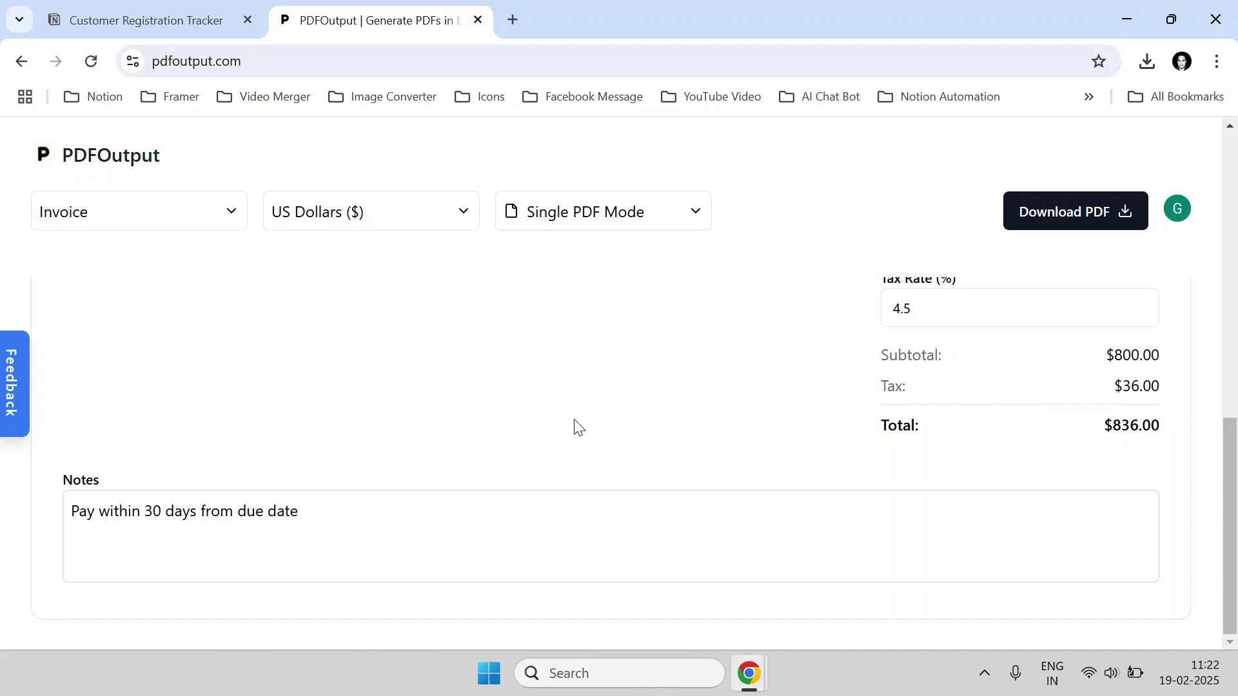
Review the completed invoice form and download it as a PDF.
scroll(574, 428, "up", 6)
scroll(553, 434, "up", 2)
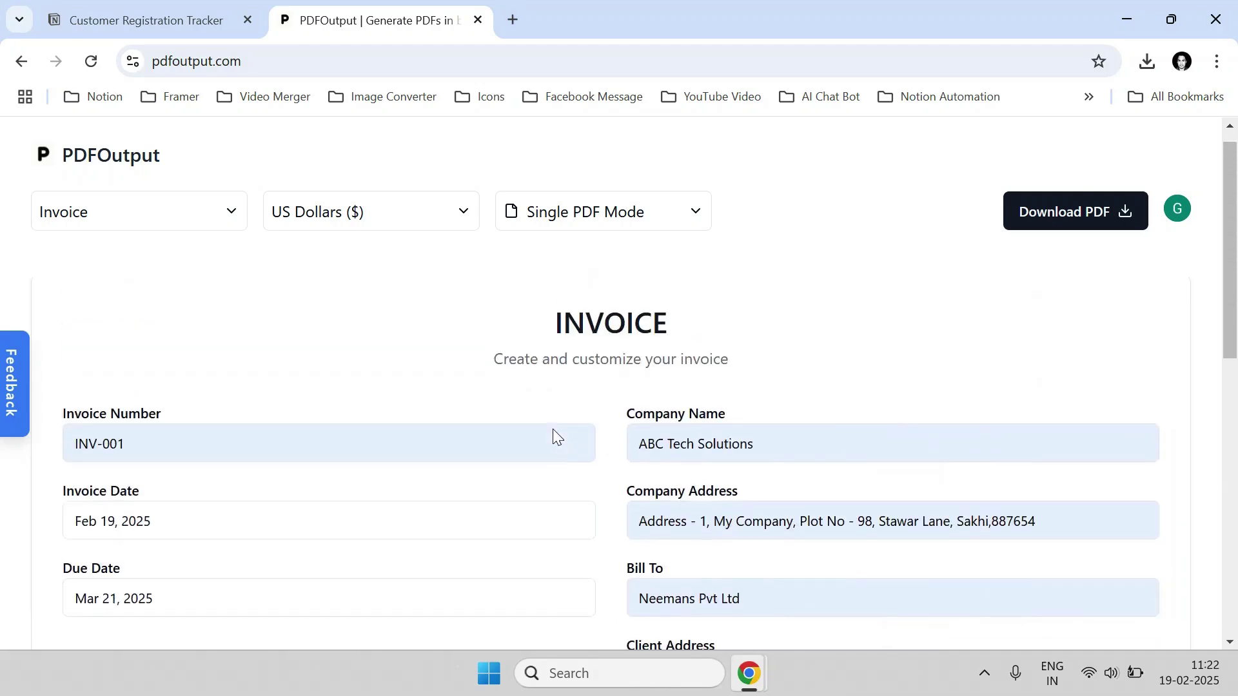
scroll(549, 428, "down", 8)
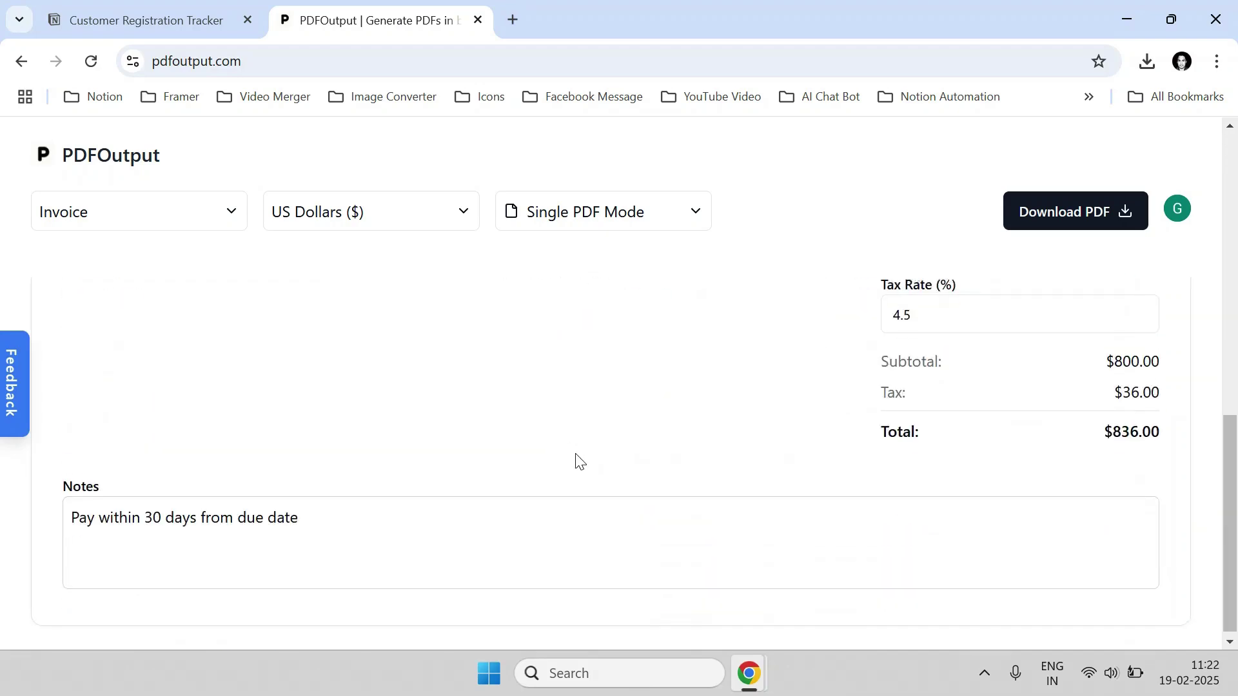
scroll(578, 461, "up", 10)
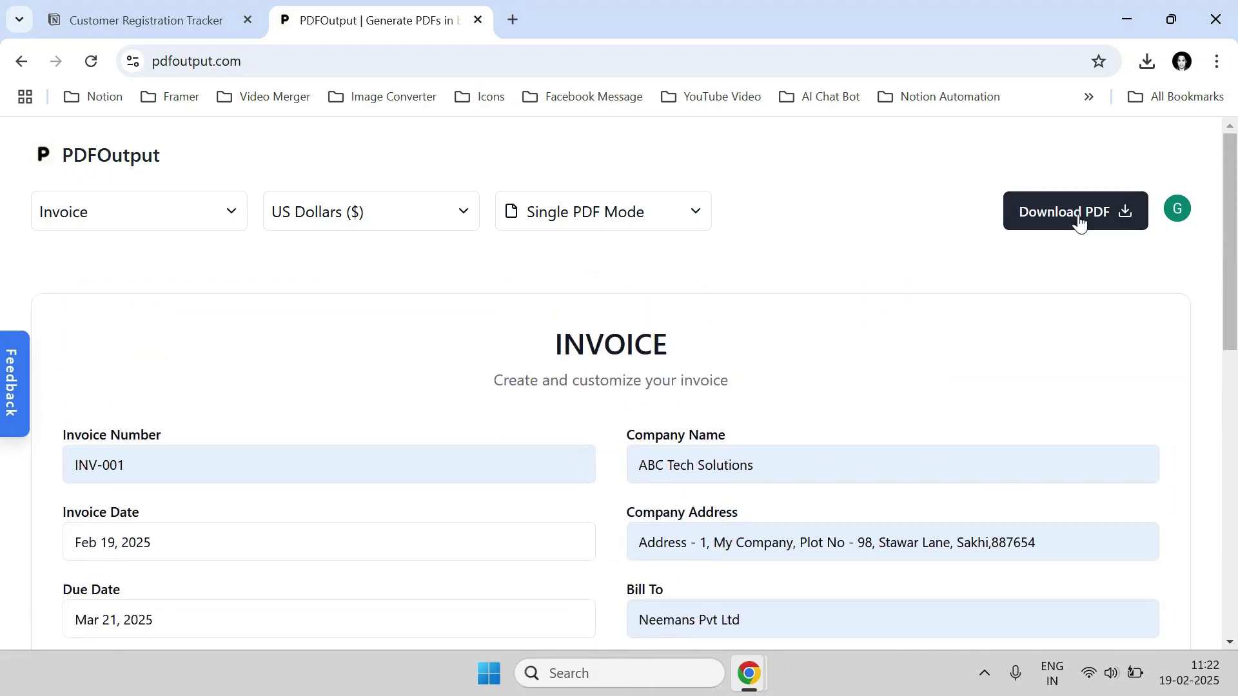
left_click(1078, 214)
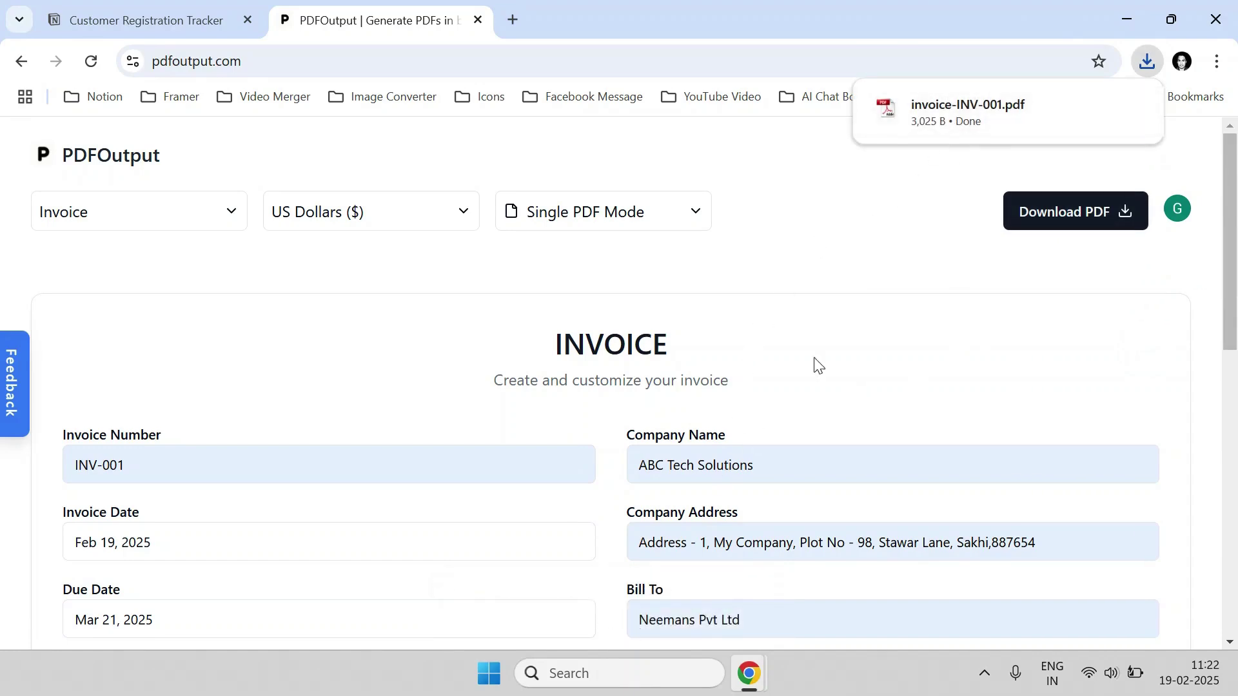
Open the downloaded invoice-INV-001.pdf and review its header, item lines, totals and notes.
left_click(953, 123)
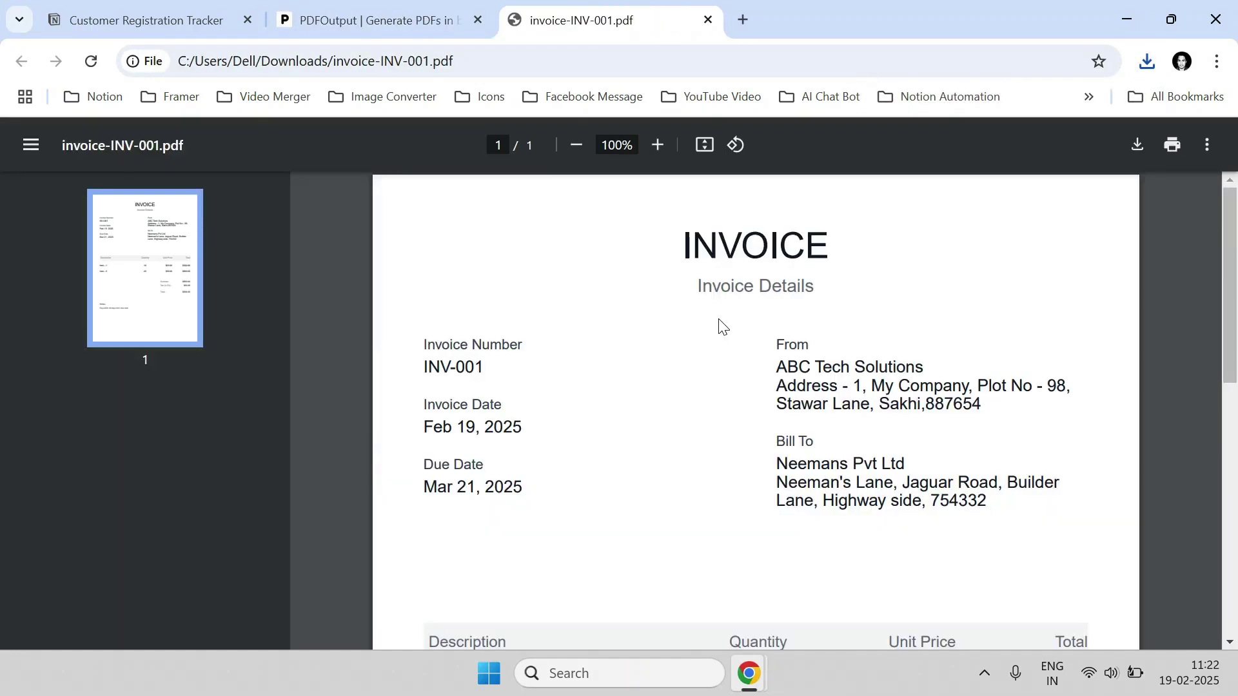
scroll(680, 345, "down", 7)
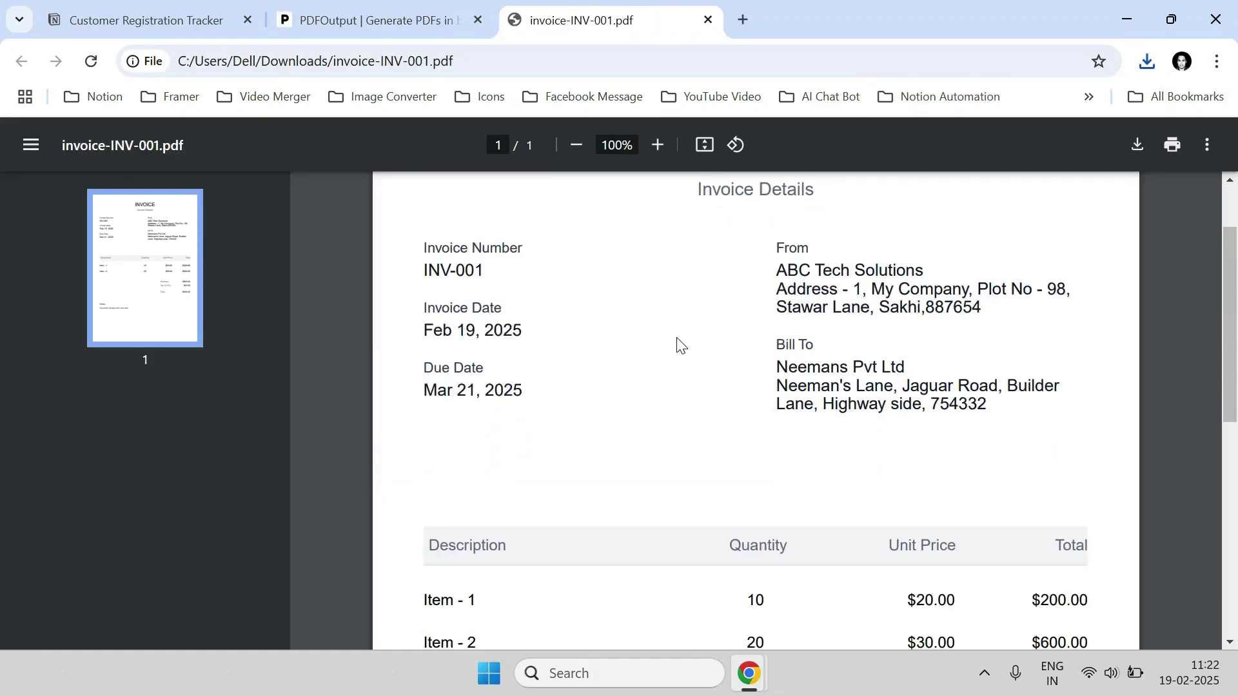
scroll(680, 345, "down", 2)
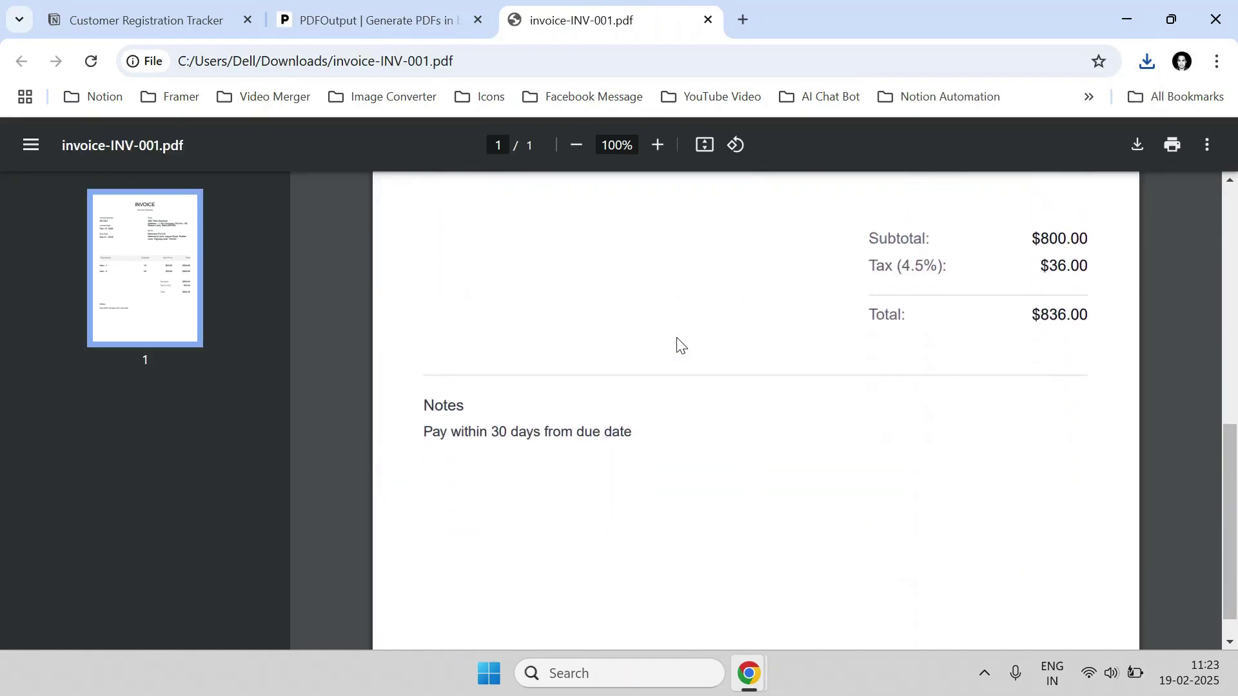
scroll(677, 342, "up", 5)
Return to the PDFOutput invoice form, change its currency to Euro (€) and check the total's currency.
left_click(386, 20)
scroll(751, 371, "down", 10)
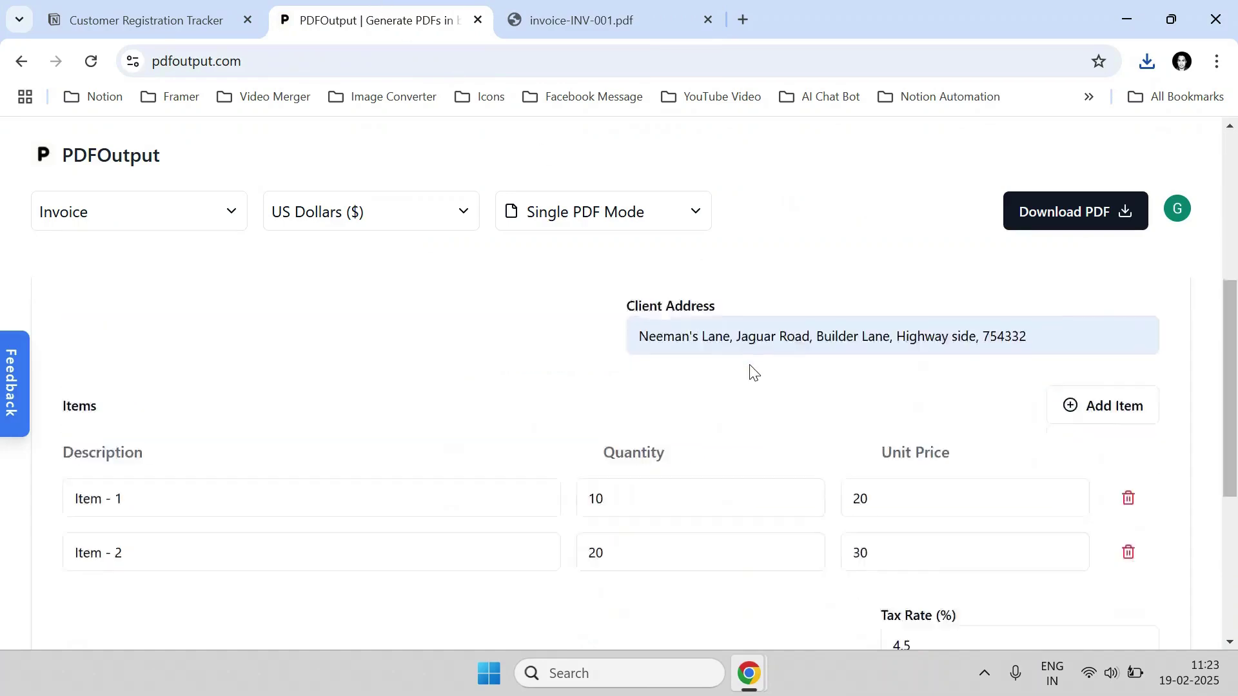
left_click(406, 212)
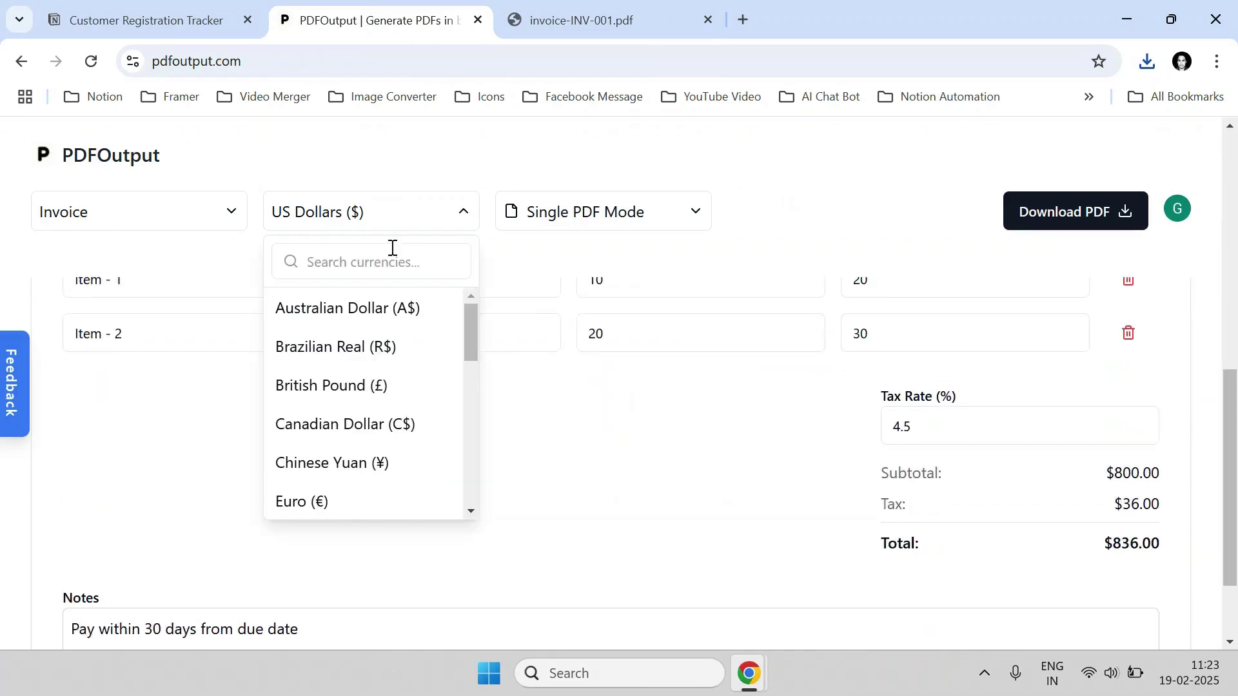
left_click(381, 263)
type("euro")
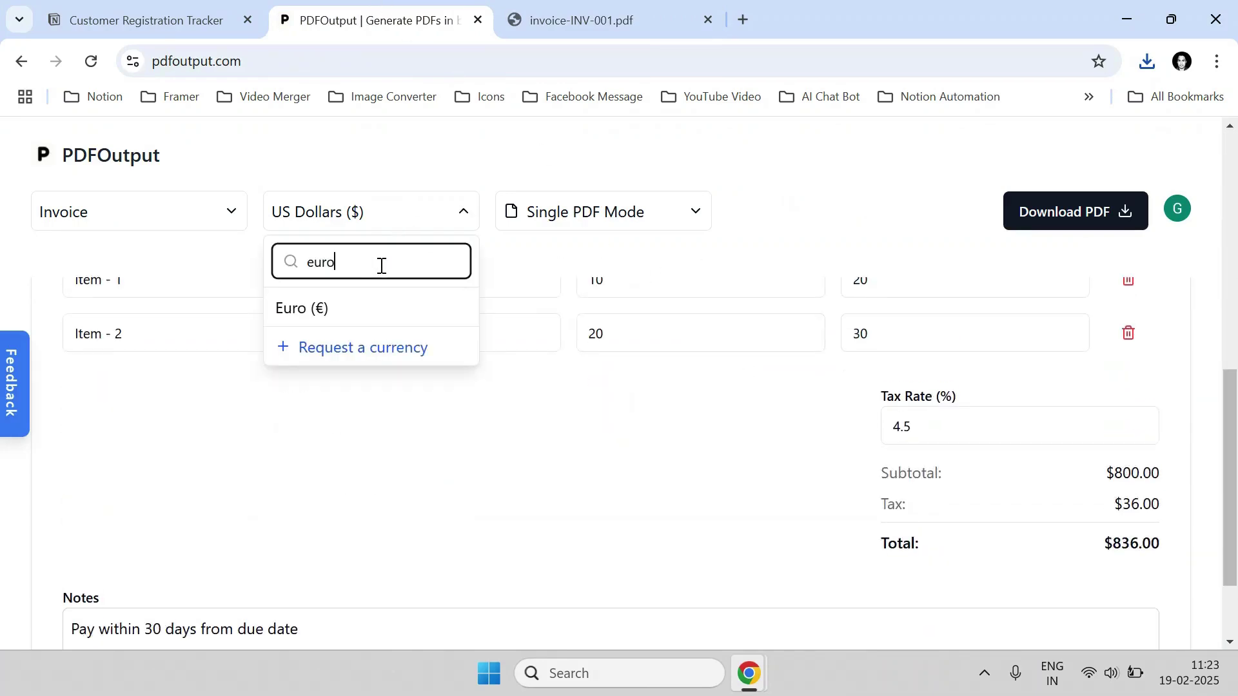
left_click(381, 304)
scroll(774, 420, "down", 2)
left_click_drag(1106, 422, 1164, 435)
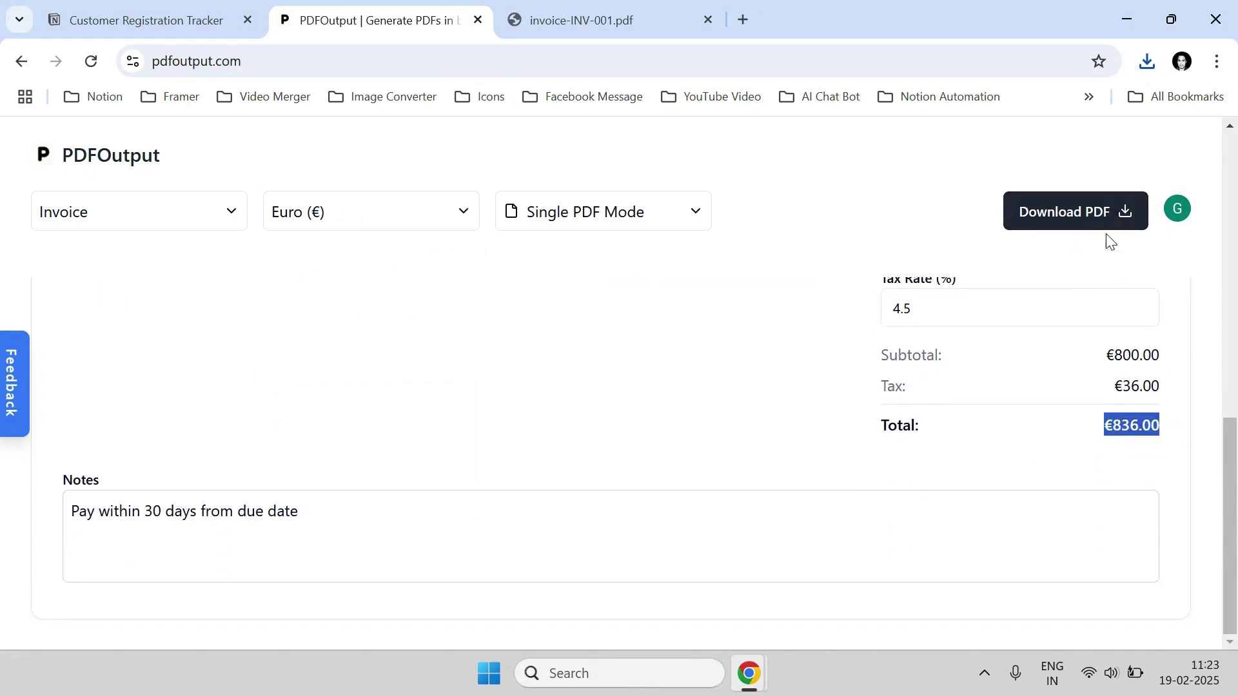
left_click(1105, 444)
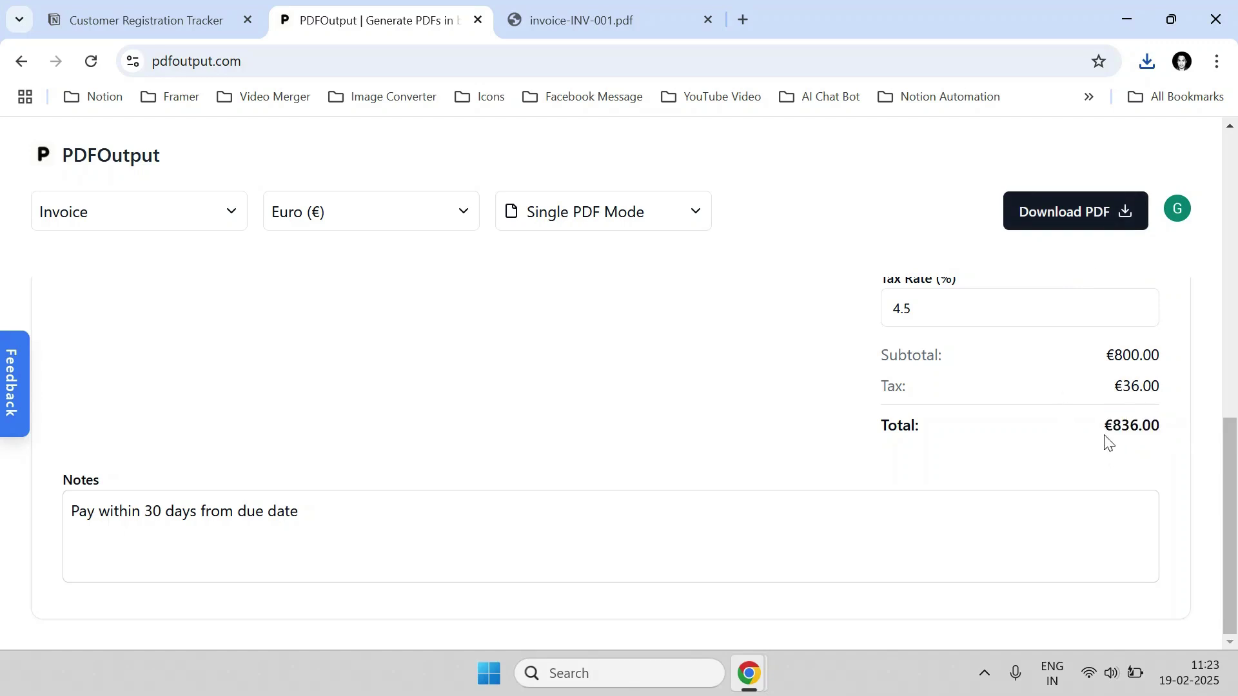
left_click_drag(1107, 427, 1175, 424)
Switch the invoice generator from Single PDF Mode to Bulk Export Mode.
scroll(774, 416, "up", 15)
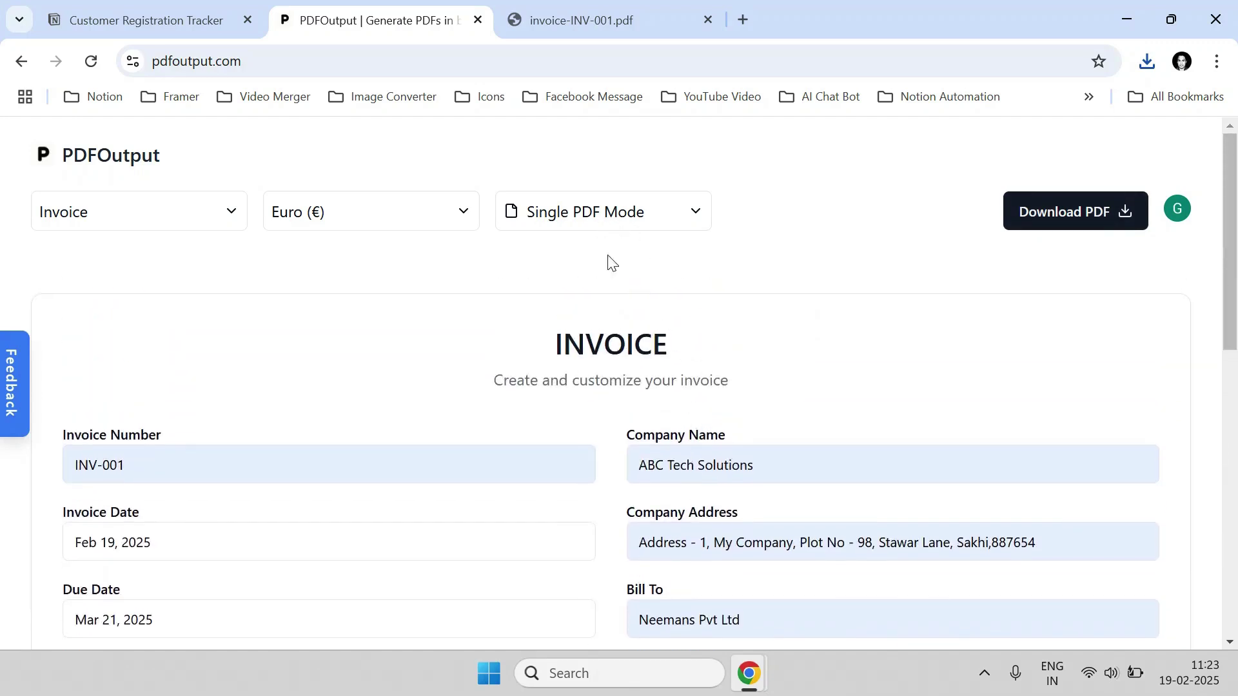
scroll(590, 373, "down", 15)
scroll(584, 374, "up", 15)
left_click(601, 227)
left_click(589, 339)
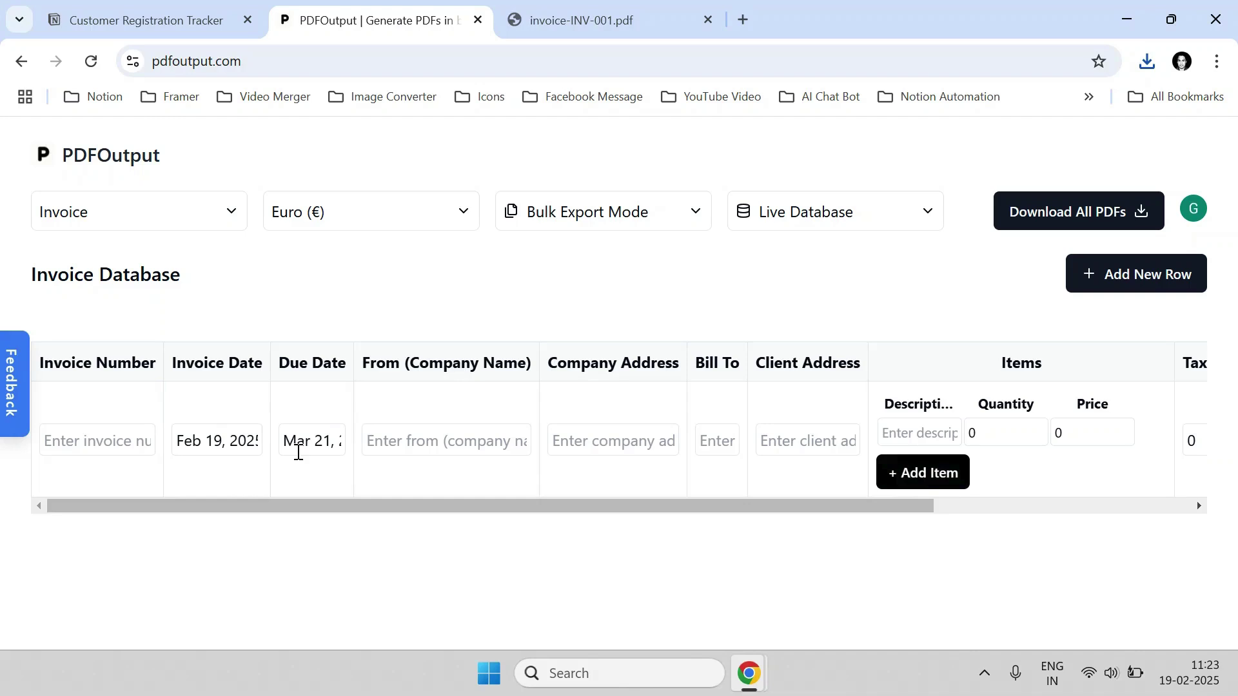
Widen the Invoice Date and Due Date columns in the invoice database so the full dates fit.
left_click_drag(271, 356, 290, 355)
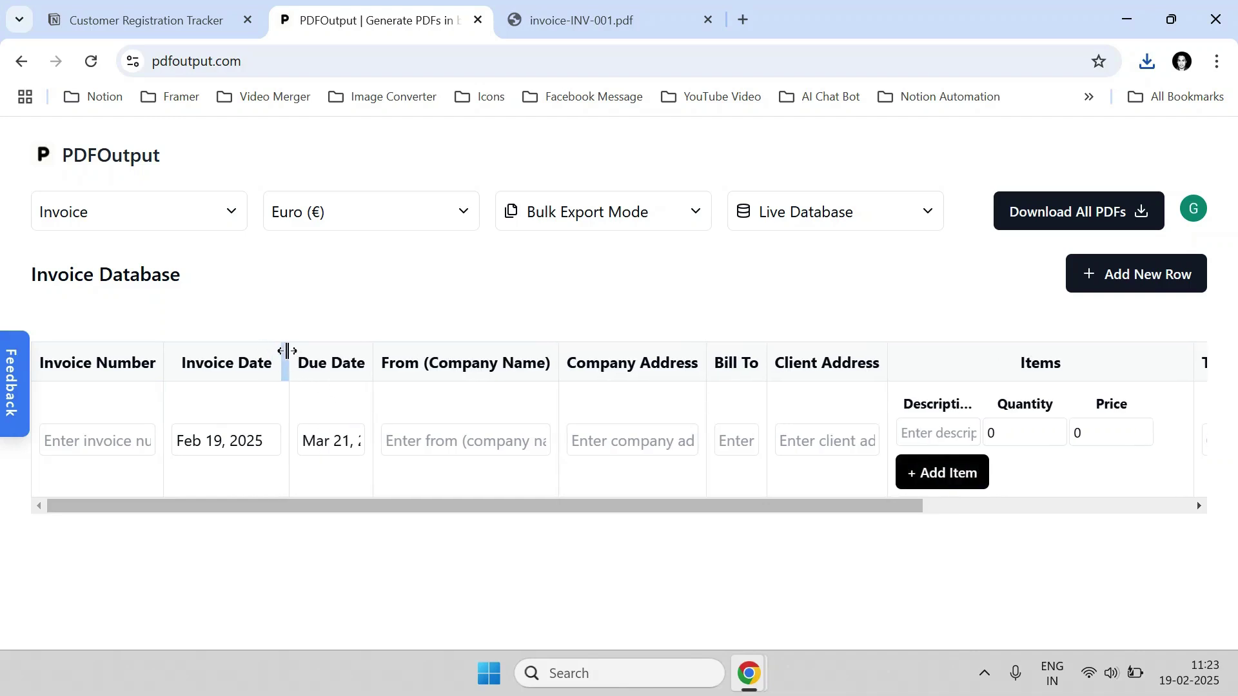
double_click(399, 353)
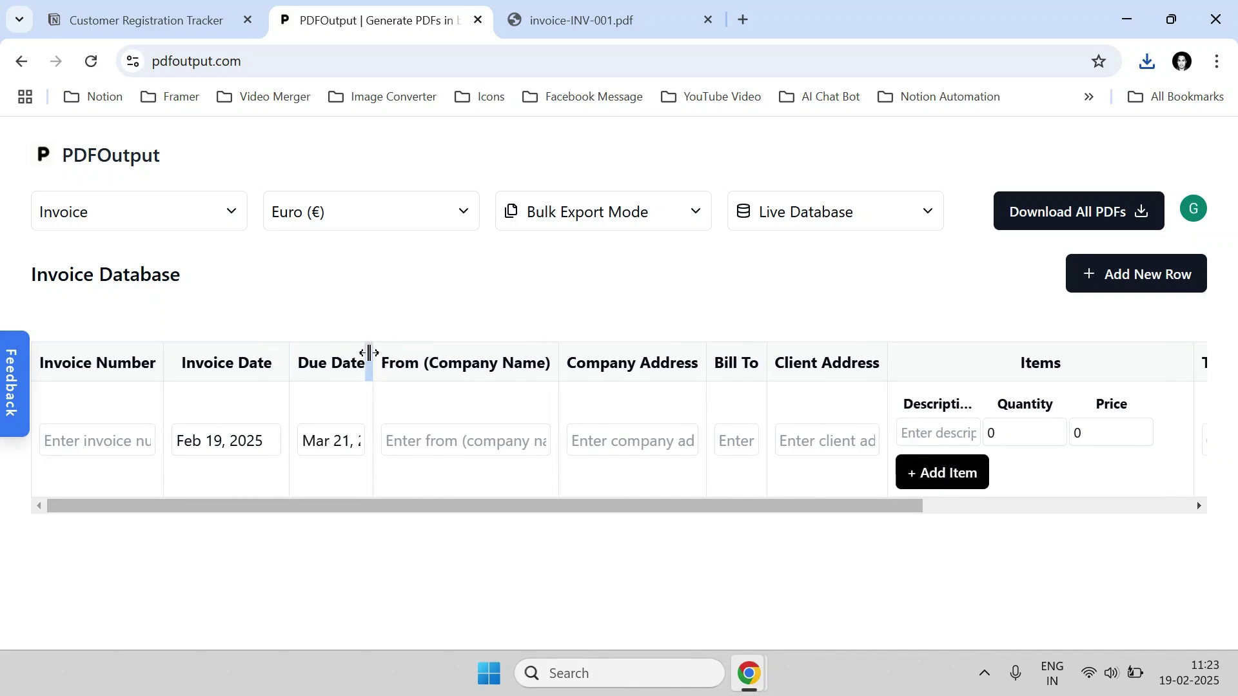
left_click_drag(373, 354, 424, 356)
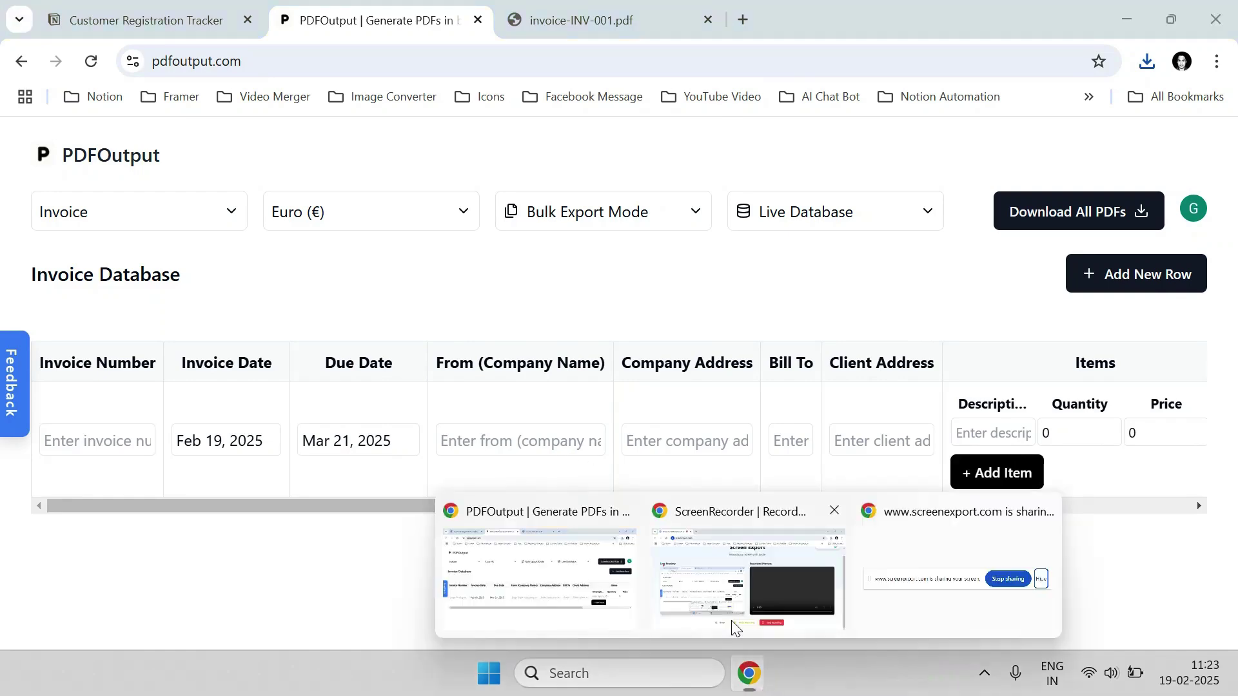
left_click(733, 626)
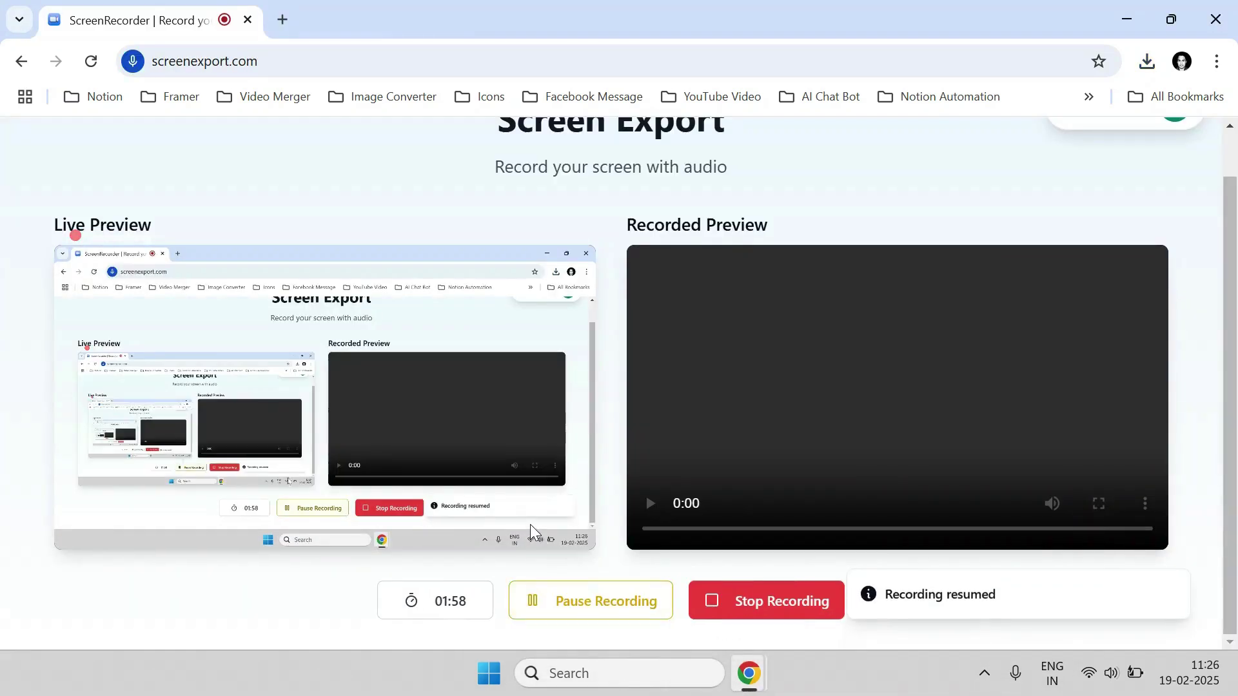
key("alt+Tab")
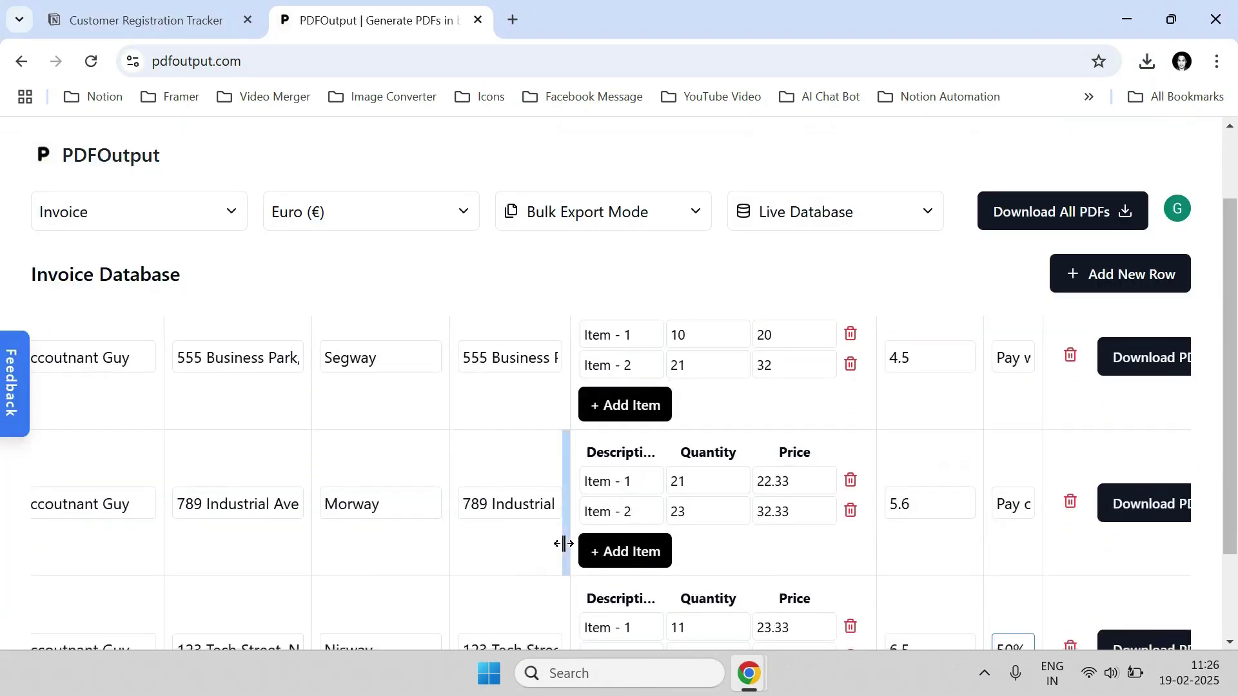
Enter INV-002 as the invoice number of the second row, billed to Morway.
scroll(563, 544, "down", 2)
left_click_drag(582, 638, 235, 613)
scroll(243, 517, "up", 3)
scroll(168, 509, "down", 2)
left_click(134, 505)
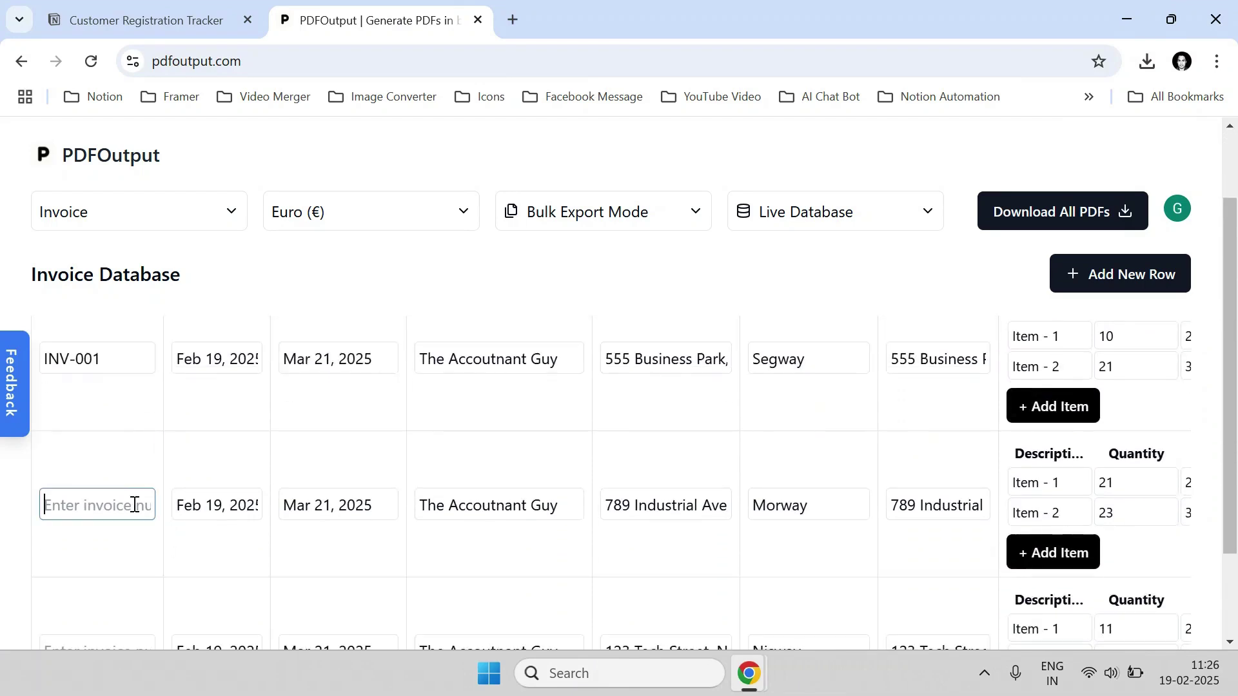
type("NV")
type("I")
type("2")
Enter INV-003 as the invoice number of the third row, billed to Nisway.
scroll(129, 516, "down", 2)
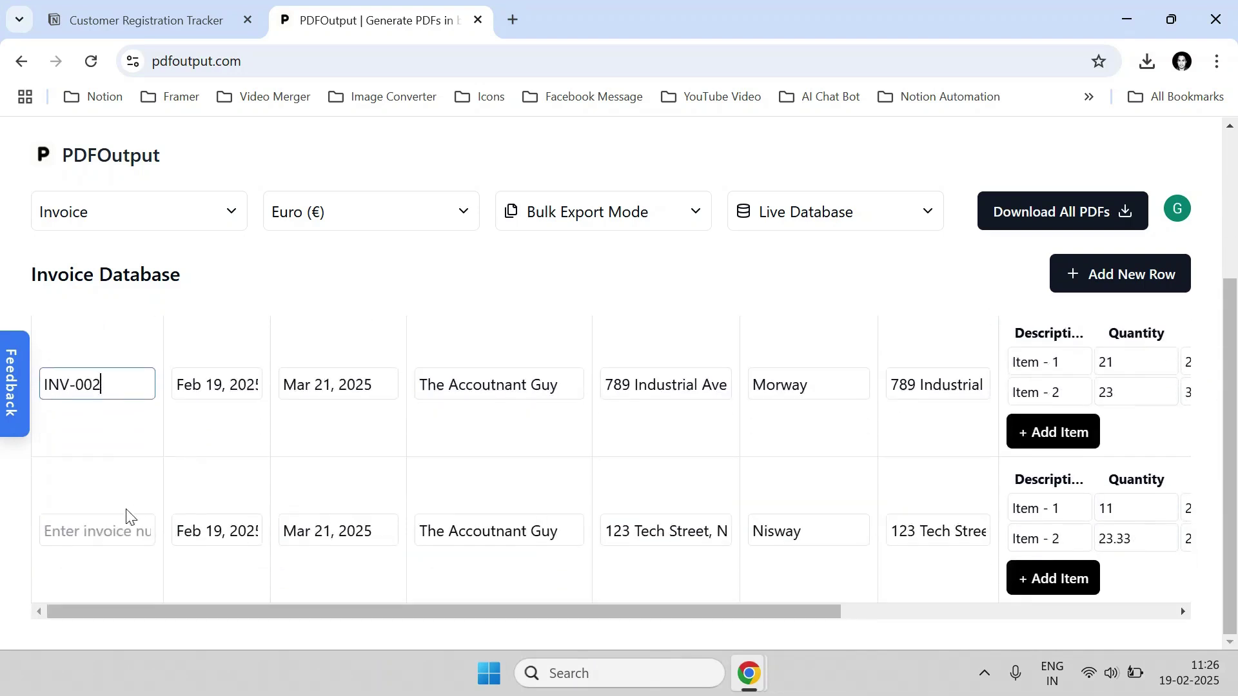
left_click(114, 530)
type("INV-003")
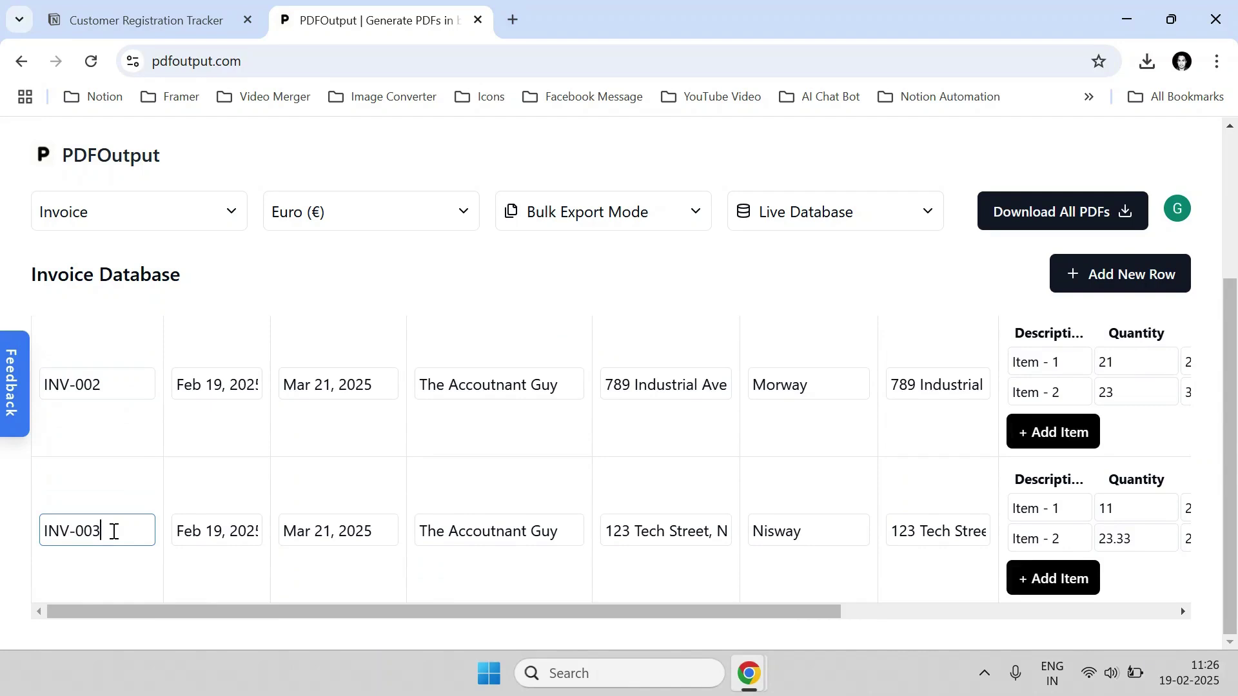
Widen the Invoice Number, Invoice Date and From (Company Name) columns of the invoice database.
scroll(114, 532, "up", 4)
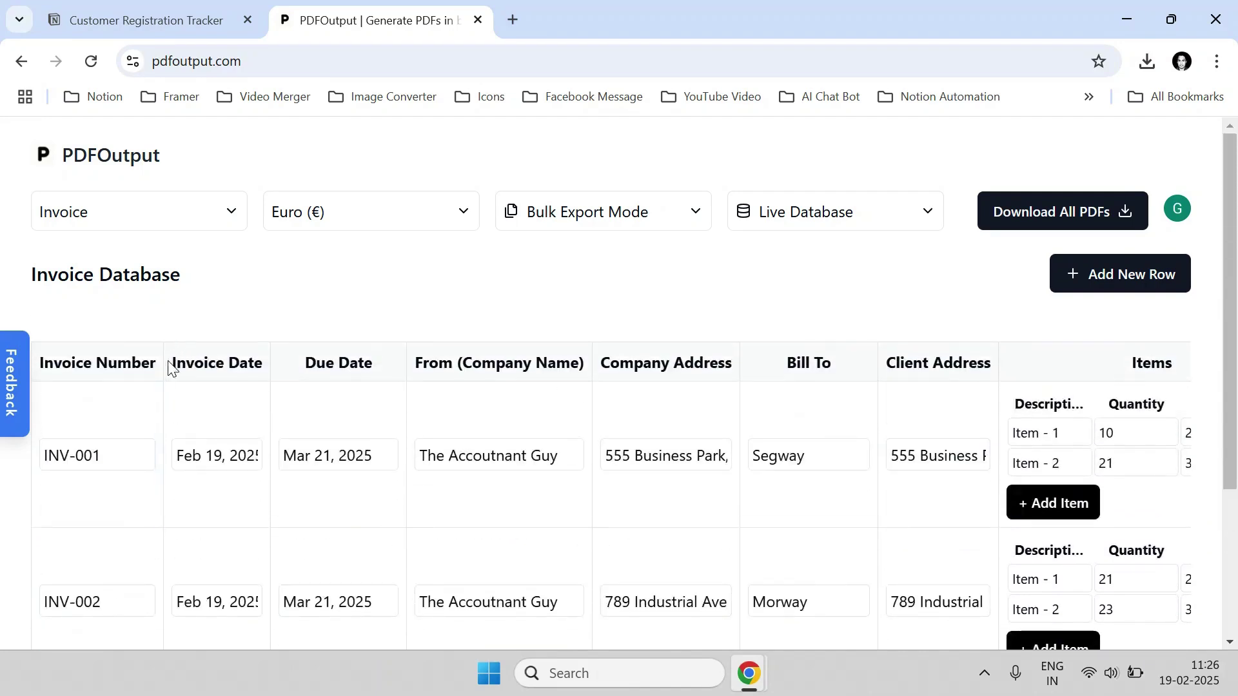
left_click_drag(162, 354, 184, 358)
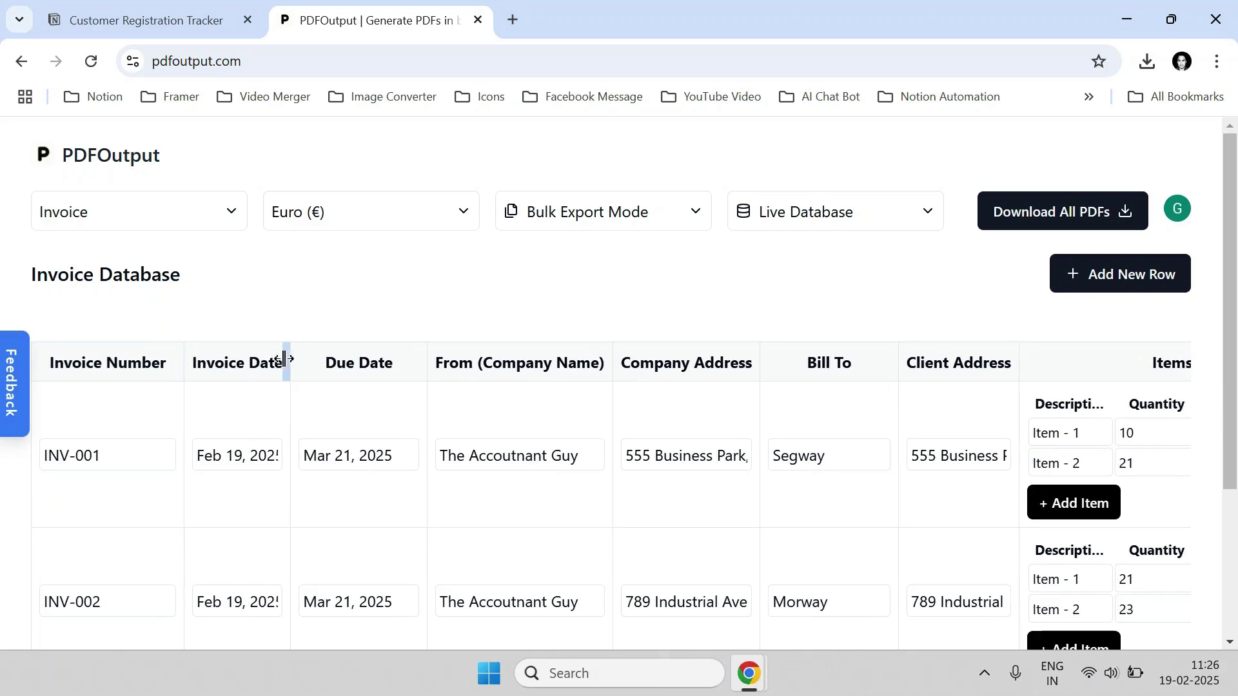
left_click_drag(287, 354, 314, 367)
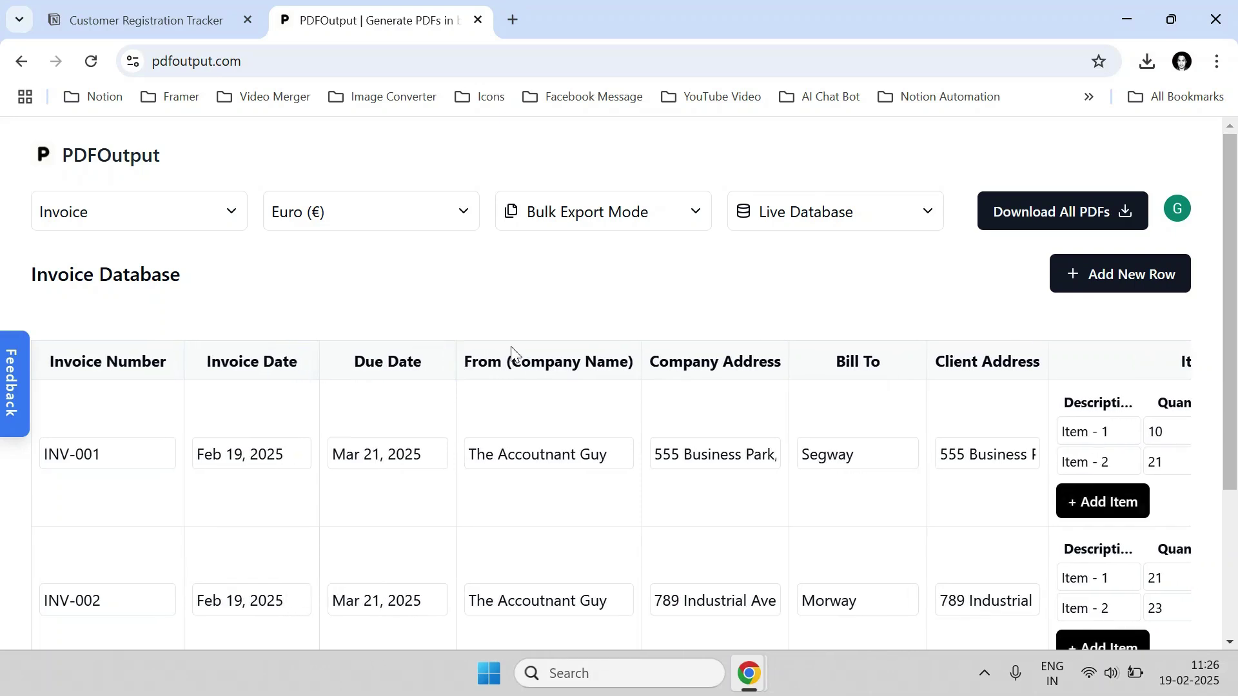
scroll(506, 371, "down", 3)
scroll(588, 436, "up", 2)
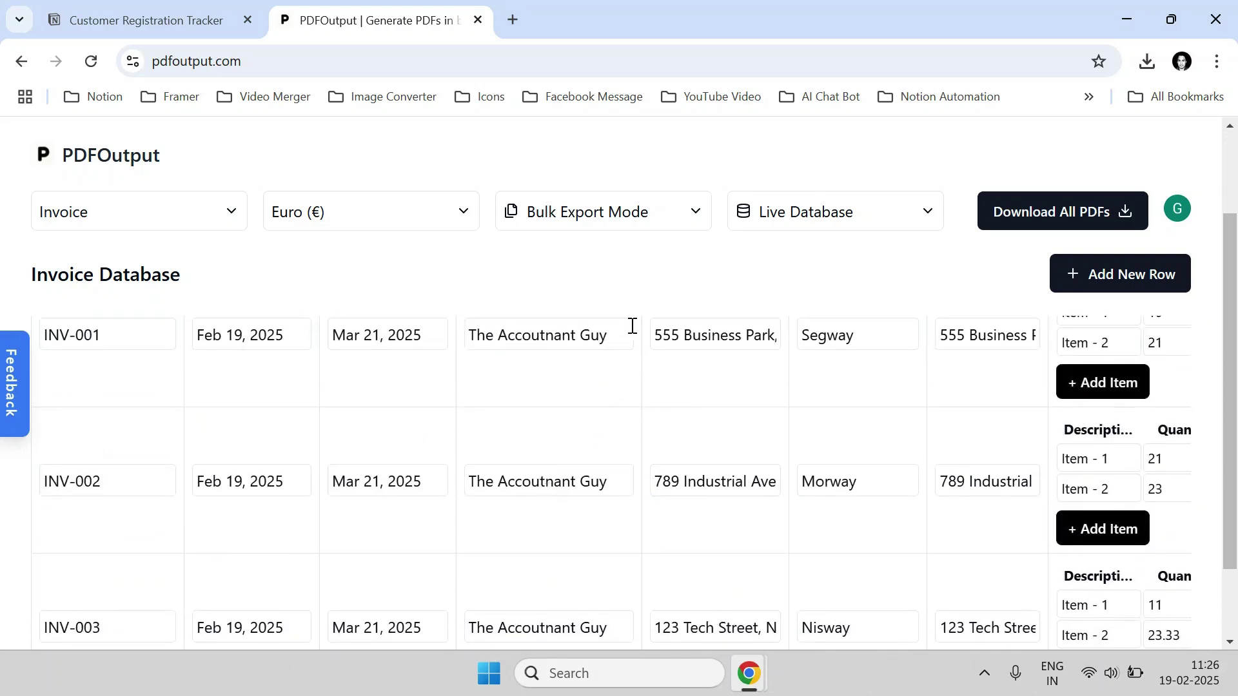
scroll(632, 326, "up", 2)
left_click_drag(636, 337, 642, 406)
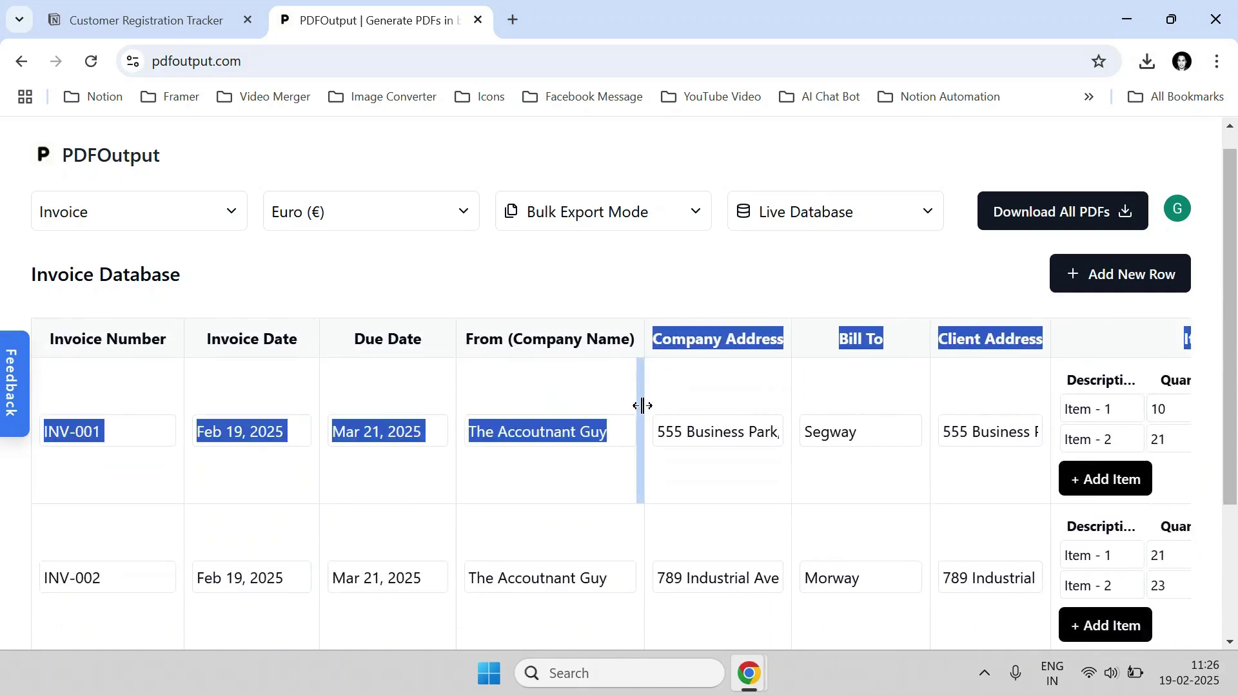
Widen the Notes column of the invoice database to show more of each payment note.
scroll(658, 512, "down", 3)
left_click_drag(686, 613, 968, 593)
left_click_drag(937, 433, 1158, 429)
left_click_drag(1053, 611, 1183, 609)
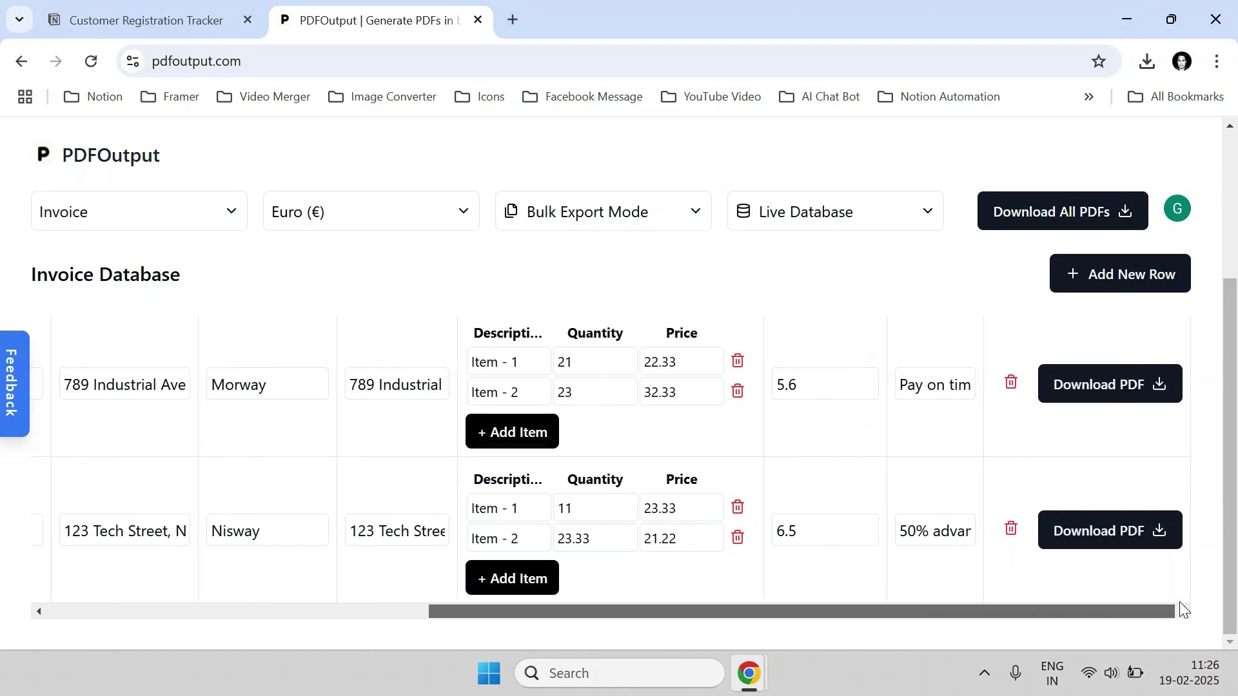
left_click_drag(978, 416, 1090, 414)
Look over the invoice rows and download all of them as PDFs.
scroll(956, 492, "up", 3)
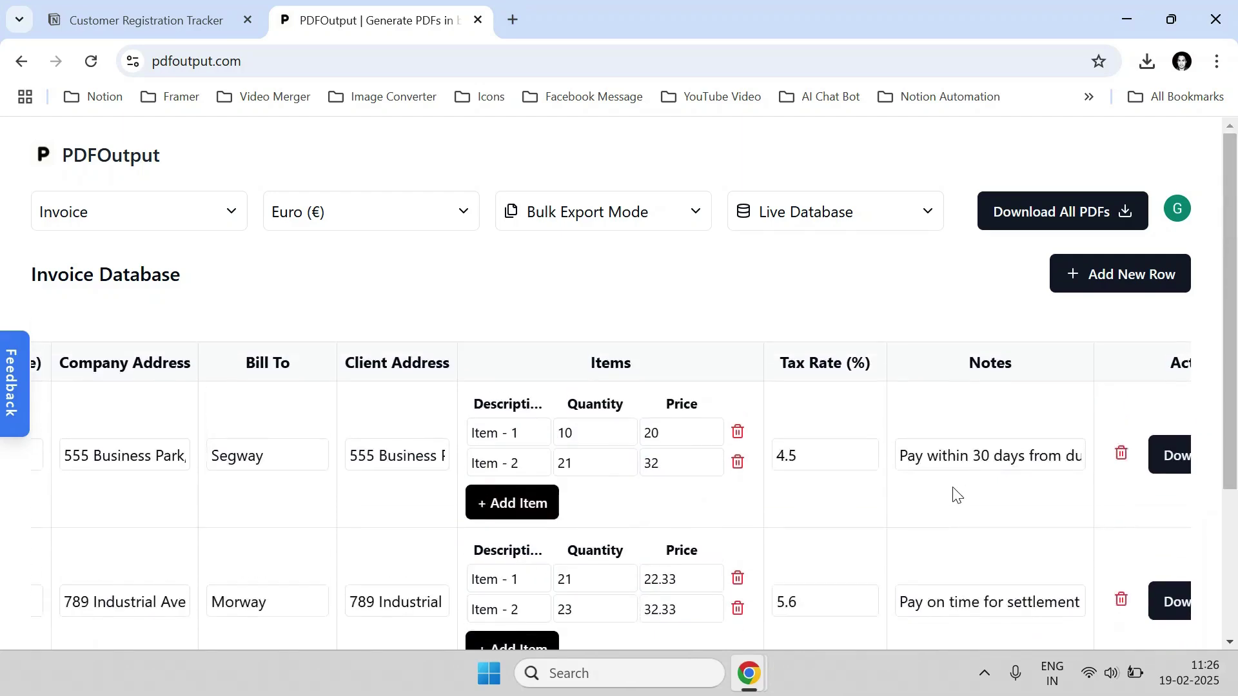
scroll(956, 495, "down", 2)
scroll(939, 484, "up", 2)
left_click(1038, 215)
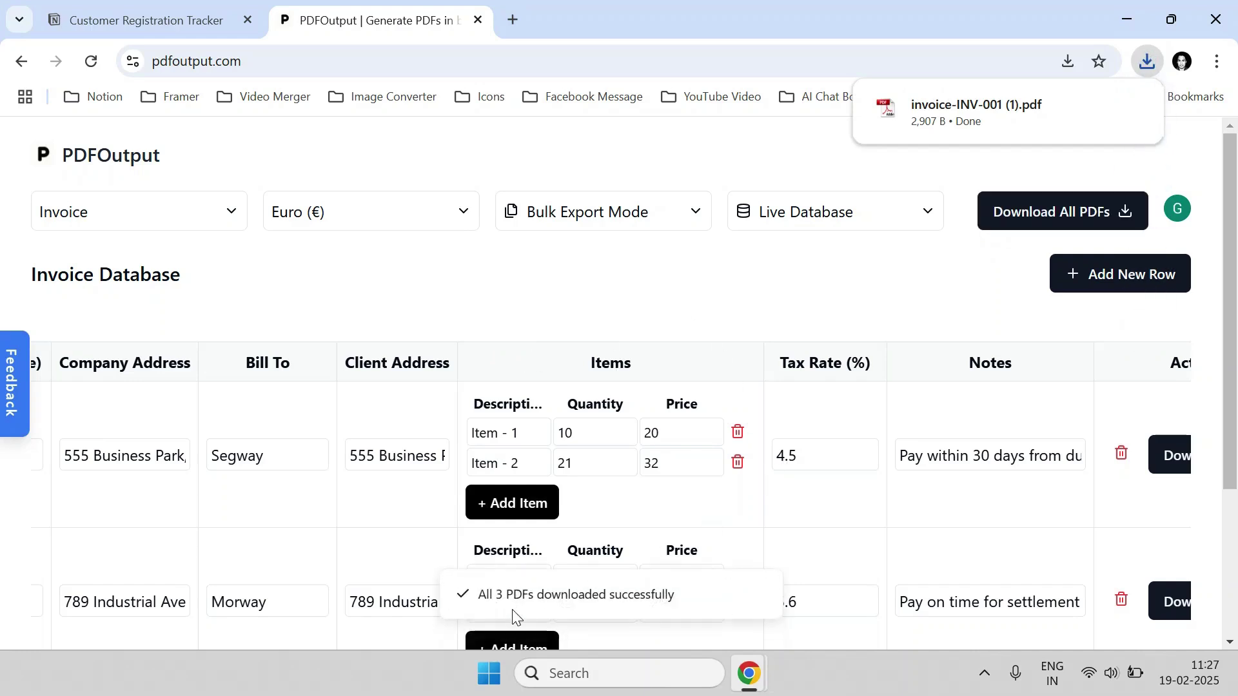
Open the downloaded invoice-INV-003.pdf and review its items, tax, total and notes.
left_click(1148, 61)
left_click(1011, 147)
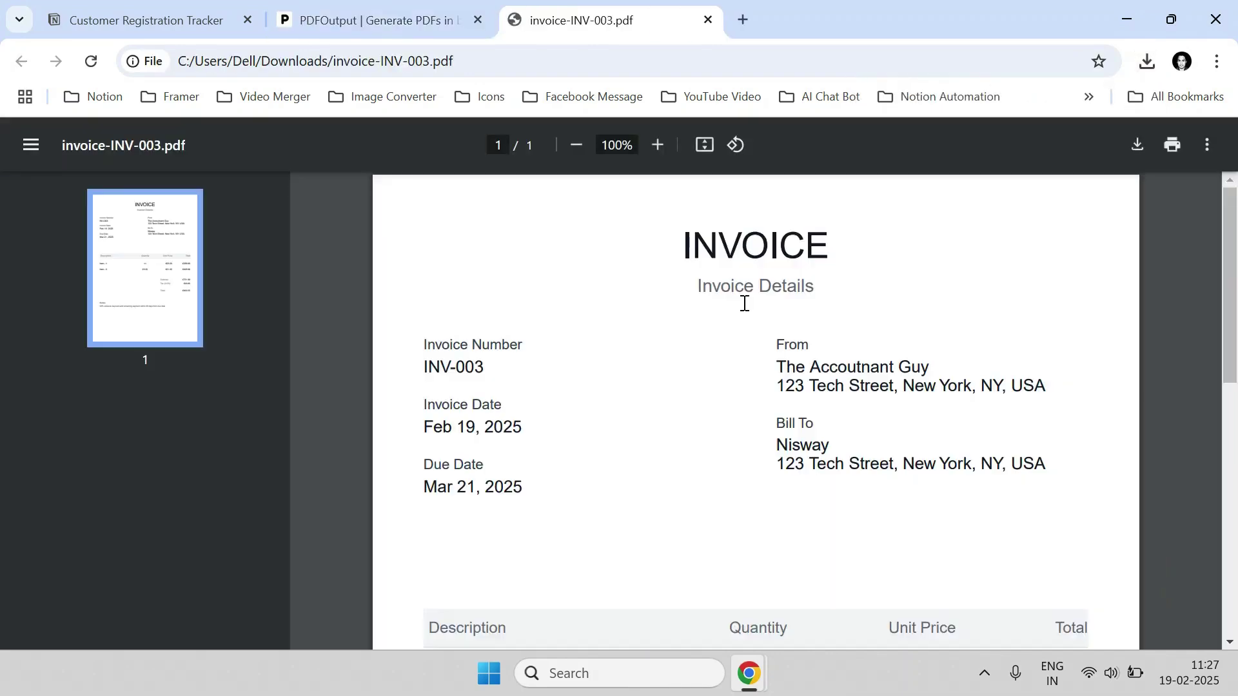
scroll(727, 356, "down", 9)
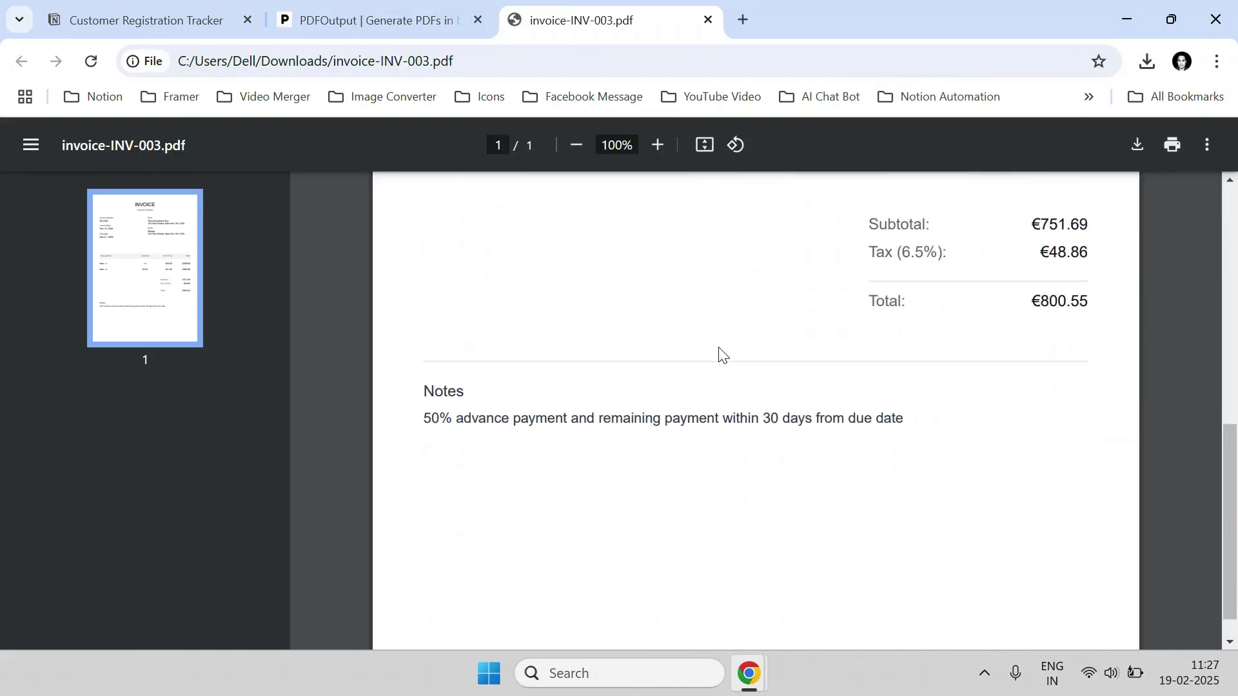
scroll(721, 353, "up", 4)
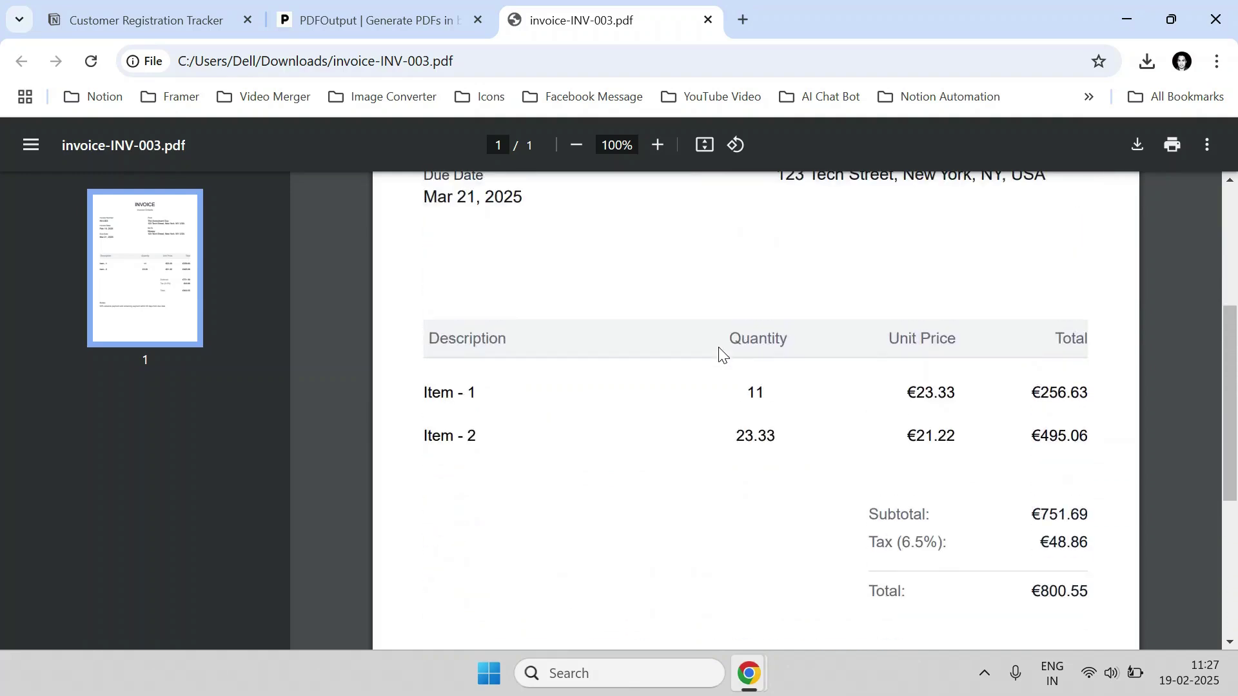
Return to PDFOutput from the invoice PDF and view the database source options, keeping Live Database.
scroll(721, 353, "up", 4)
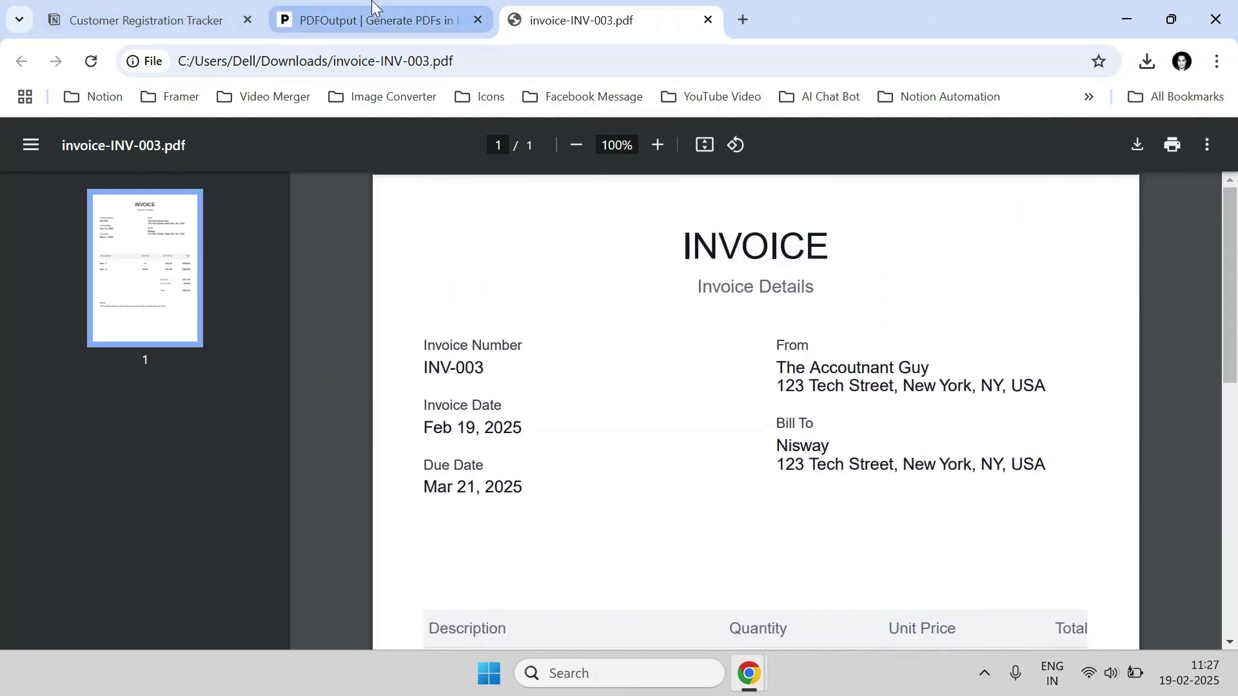
left_click(372, 8)
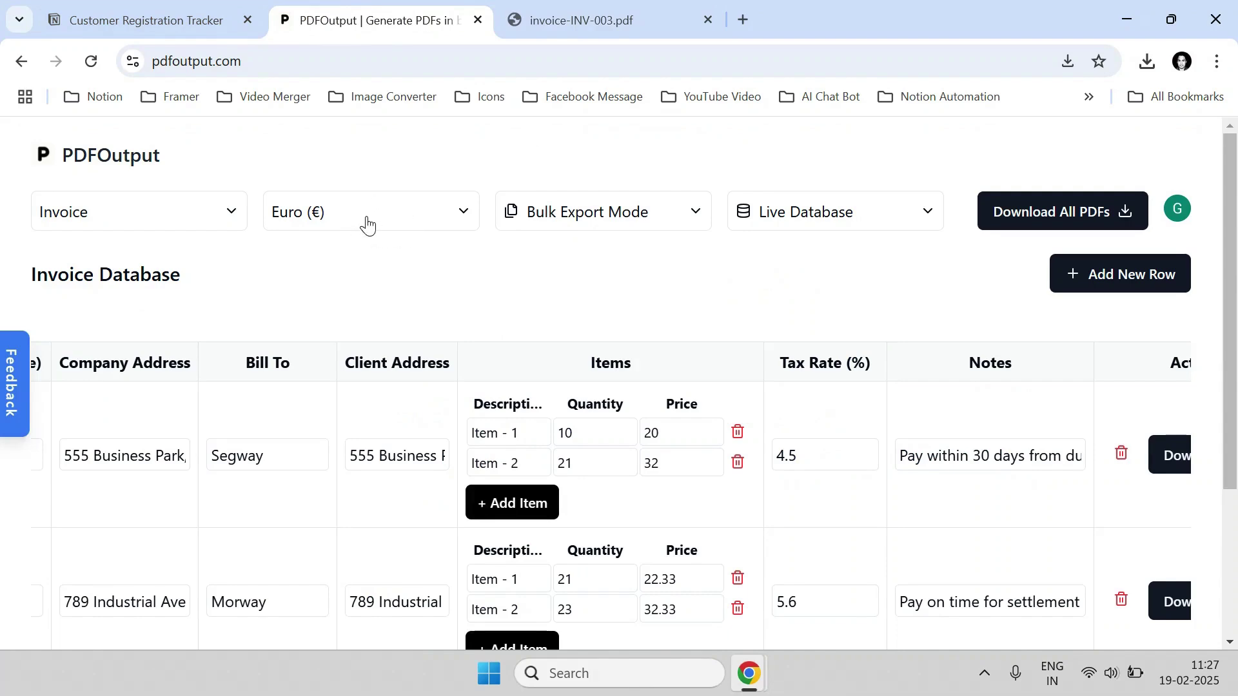
scroll(677, 448, "down", 3)
scroll(677, 447, "up", 3)
left_click(820, 227)
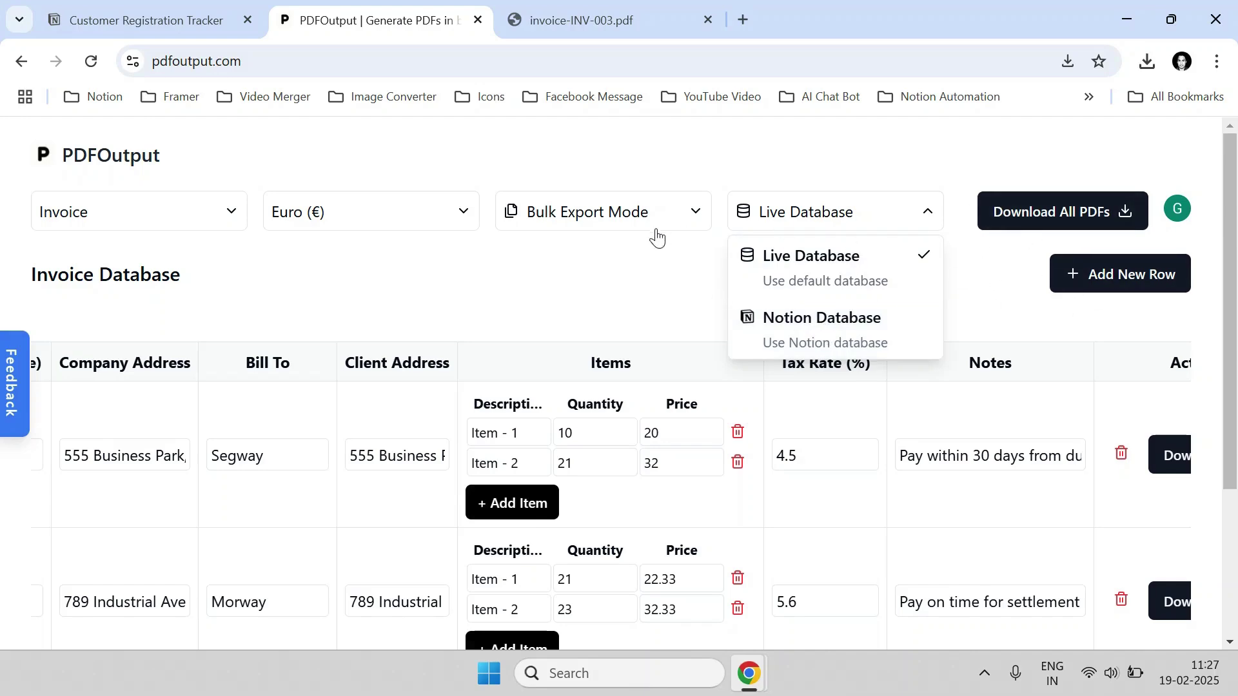
left_click(633, 291)
Examine the invoice rows across all columns, including the items, notes and the individual PDF download action of each row.
scroll(1077, 291, "down", 3)
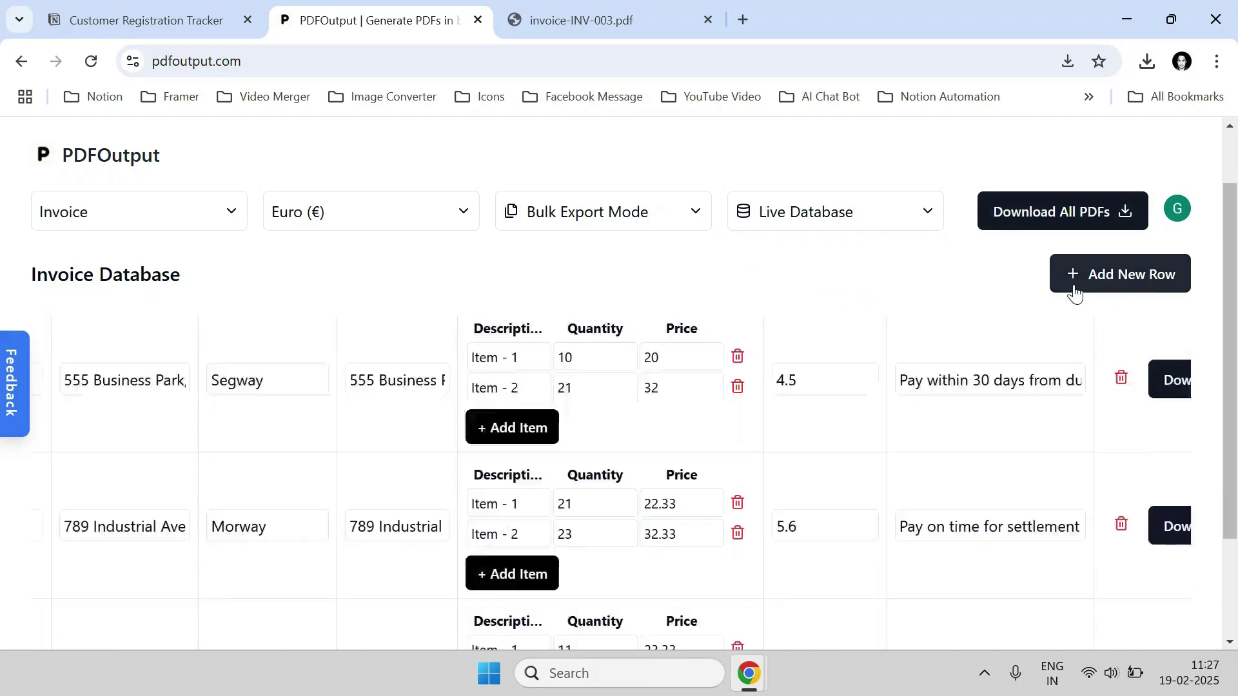
scroll(1061, 300, "up", 3)
scroll(1054, 329, "down", 3)
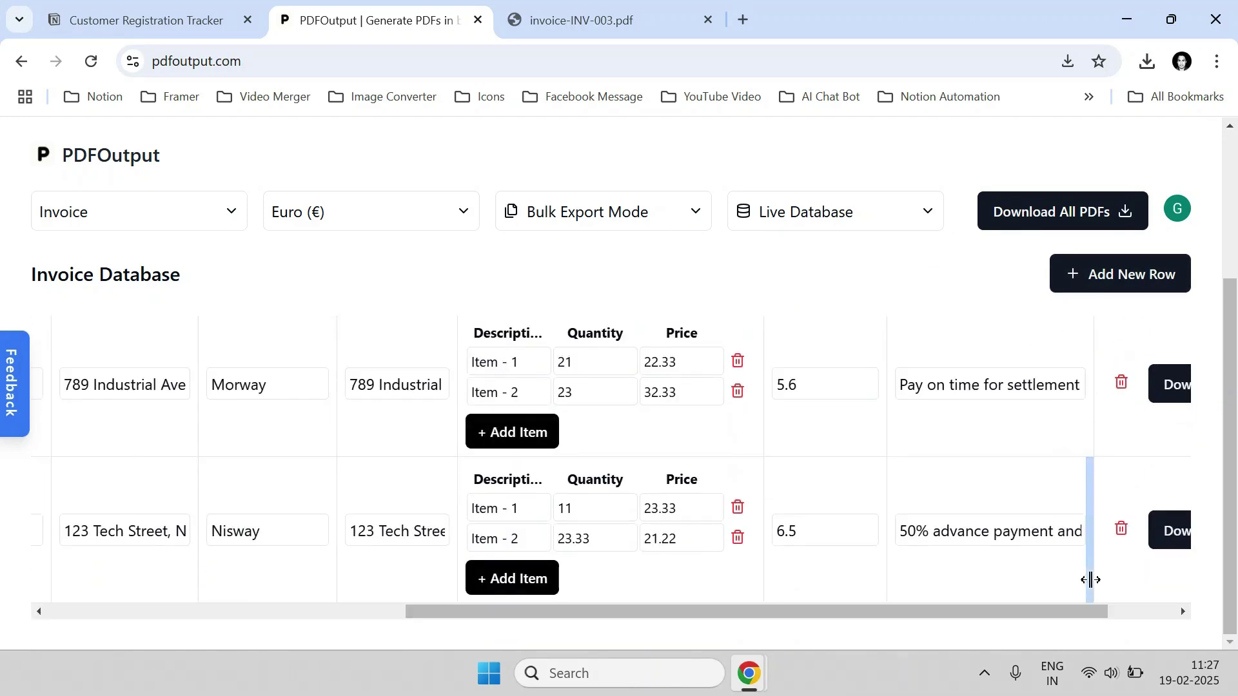
left_click_drag(1091, 614, 1221, 606)
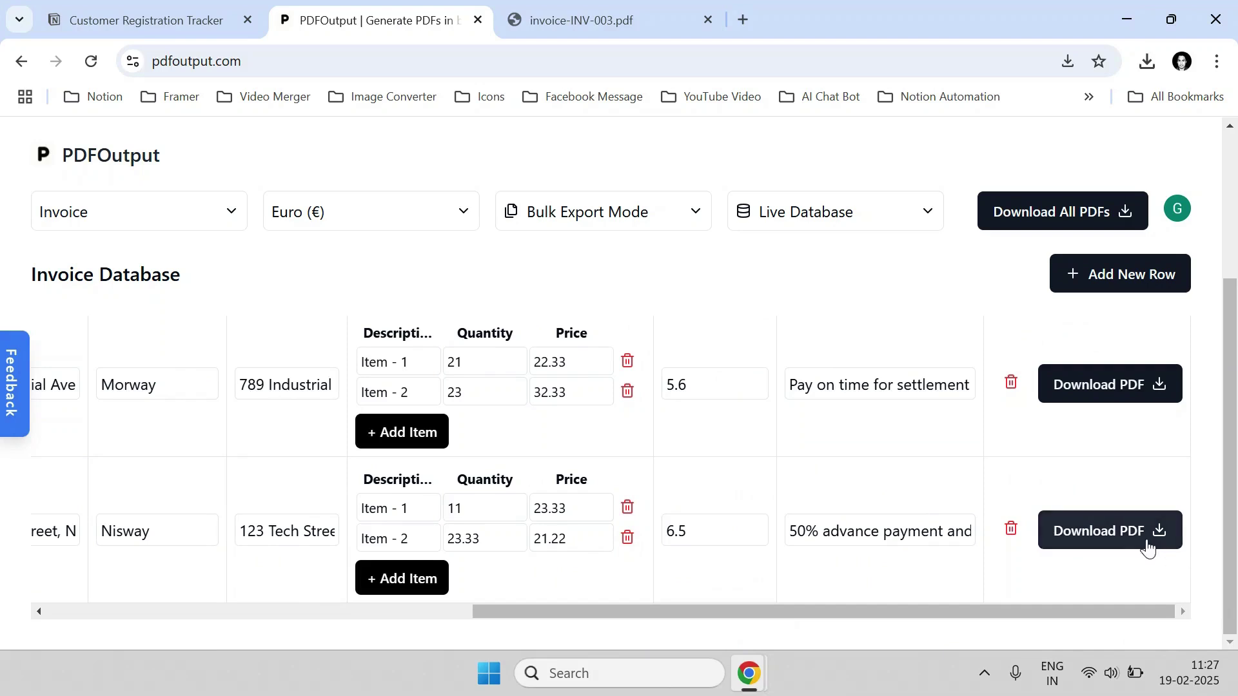
scroll(1114, 437, "up", 3)
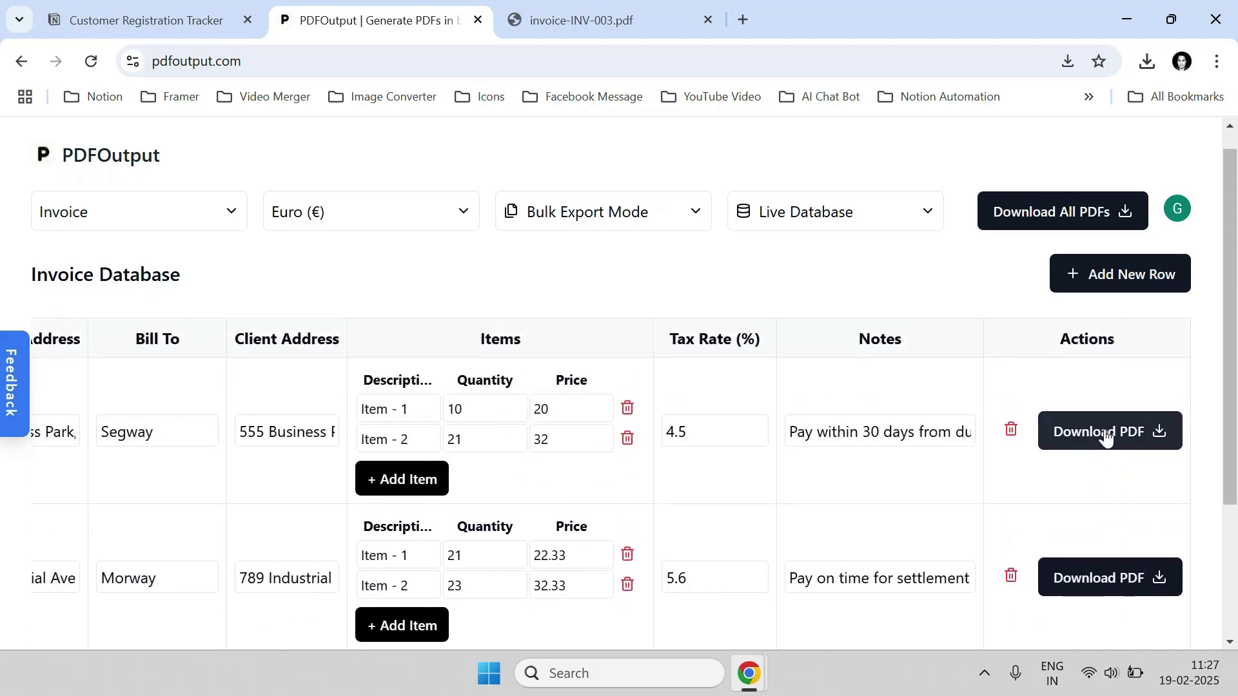
scroll(1103, 451, "down", 3)
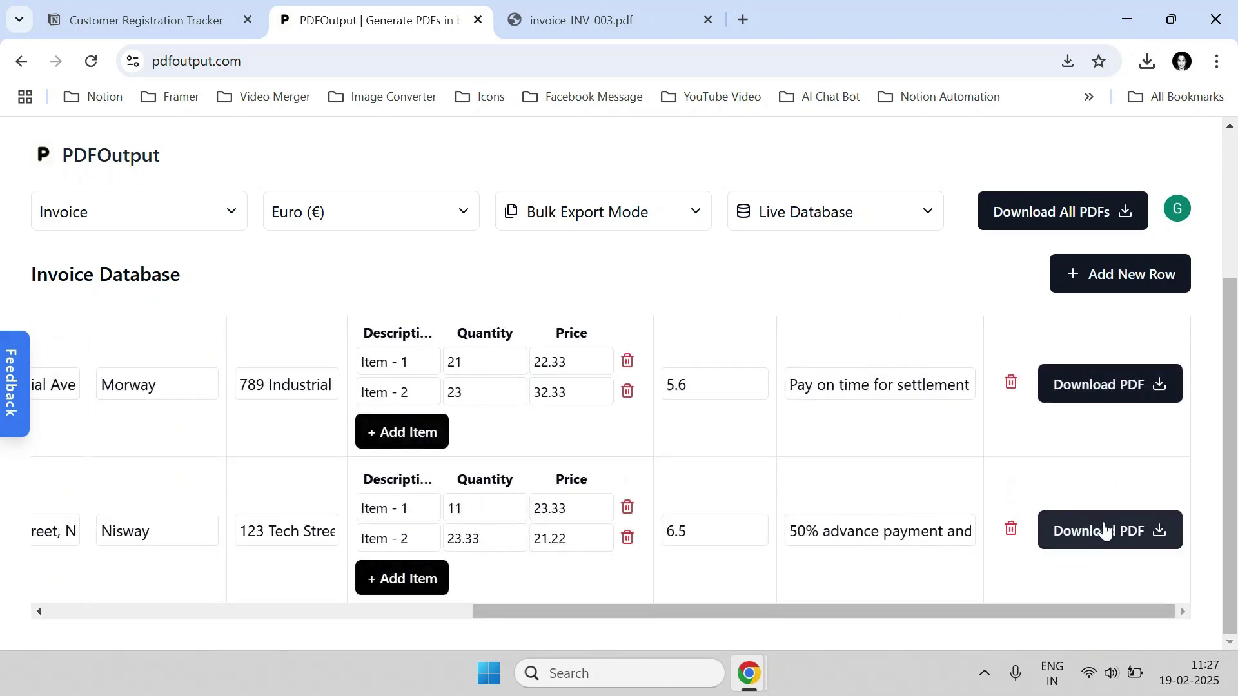
scroll(1103, 533, "up", 3)
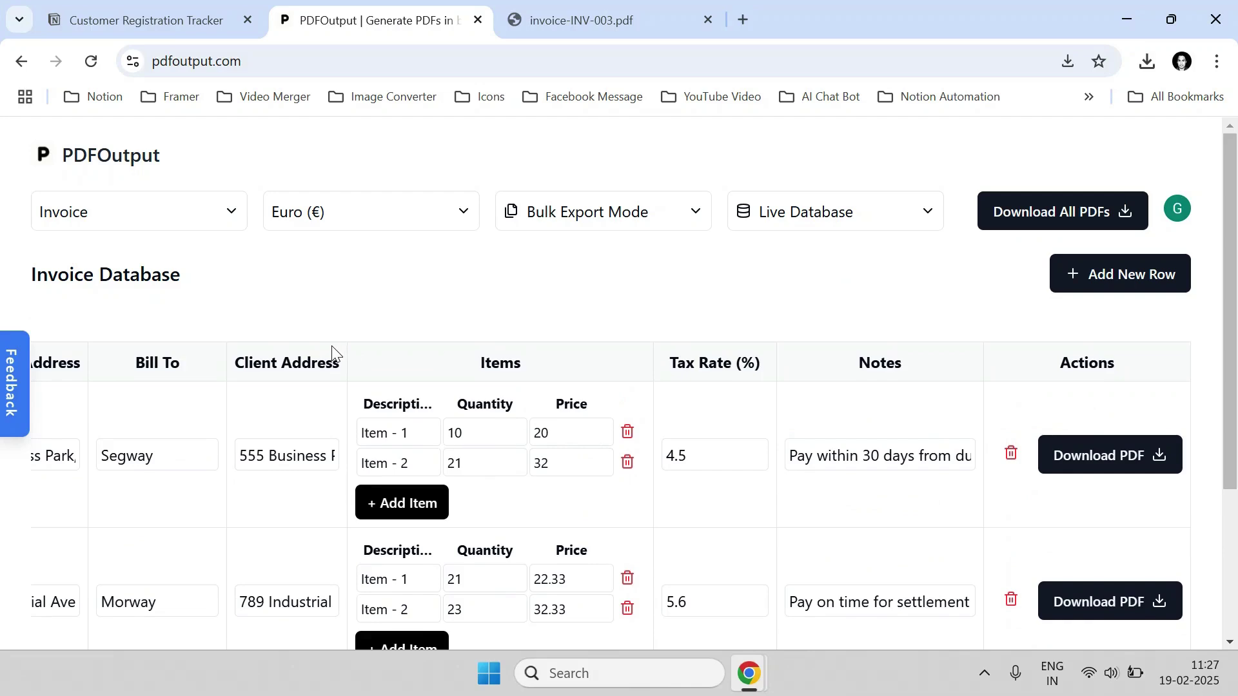
scroll(332, 351, "down", 3)
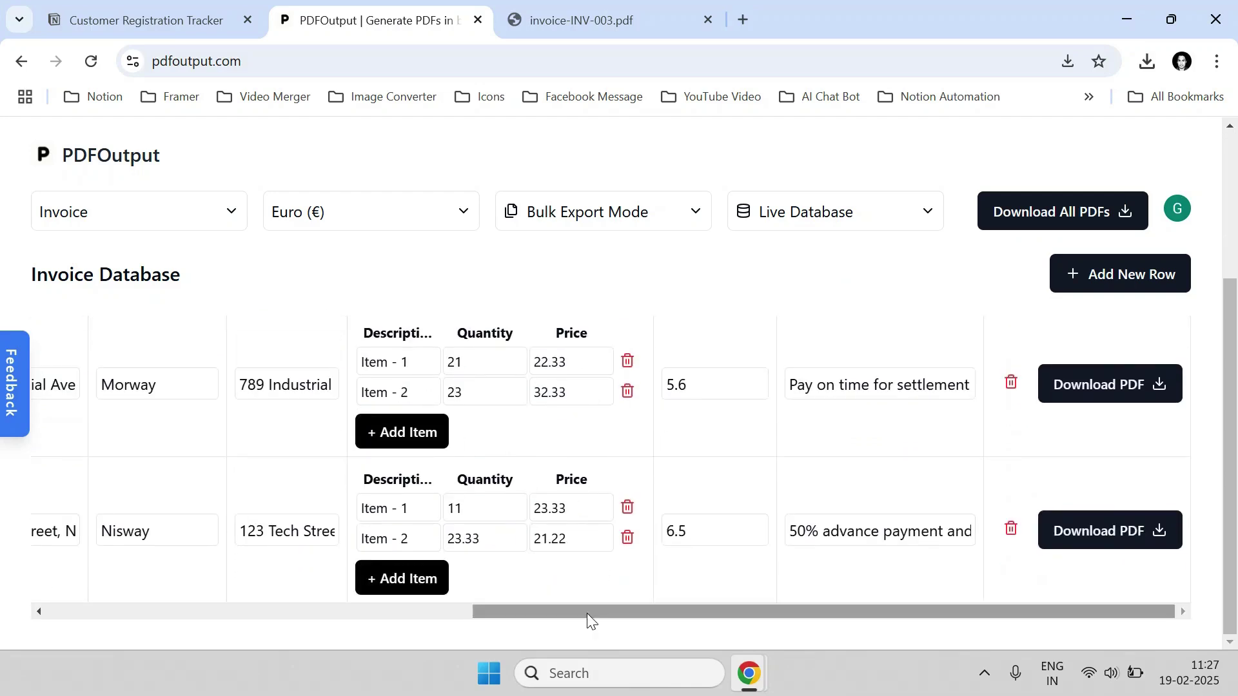
left_click_drag(587, 613, 181, 593)
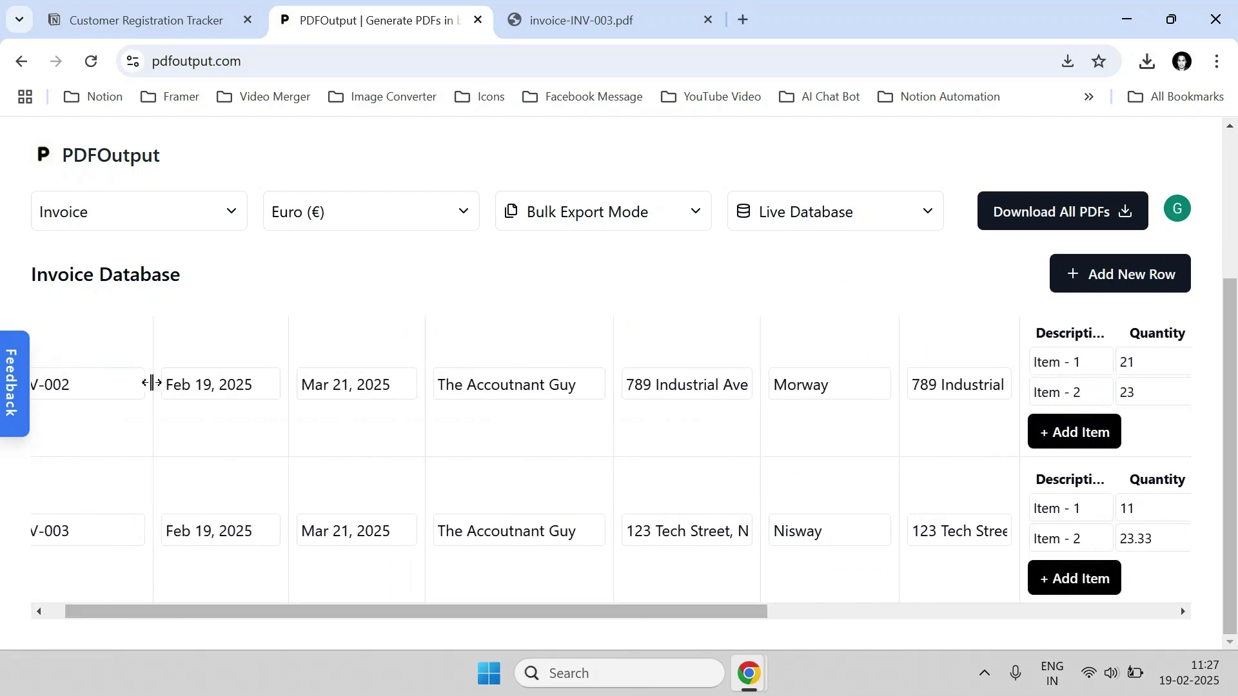
View the available document templates and the template request form, then close the form without submitting a request.
left_click(153, 216)
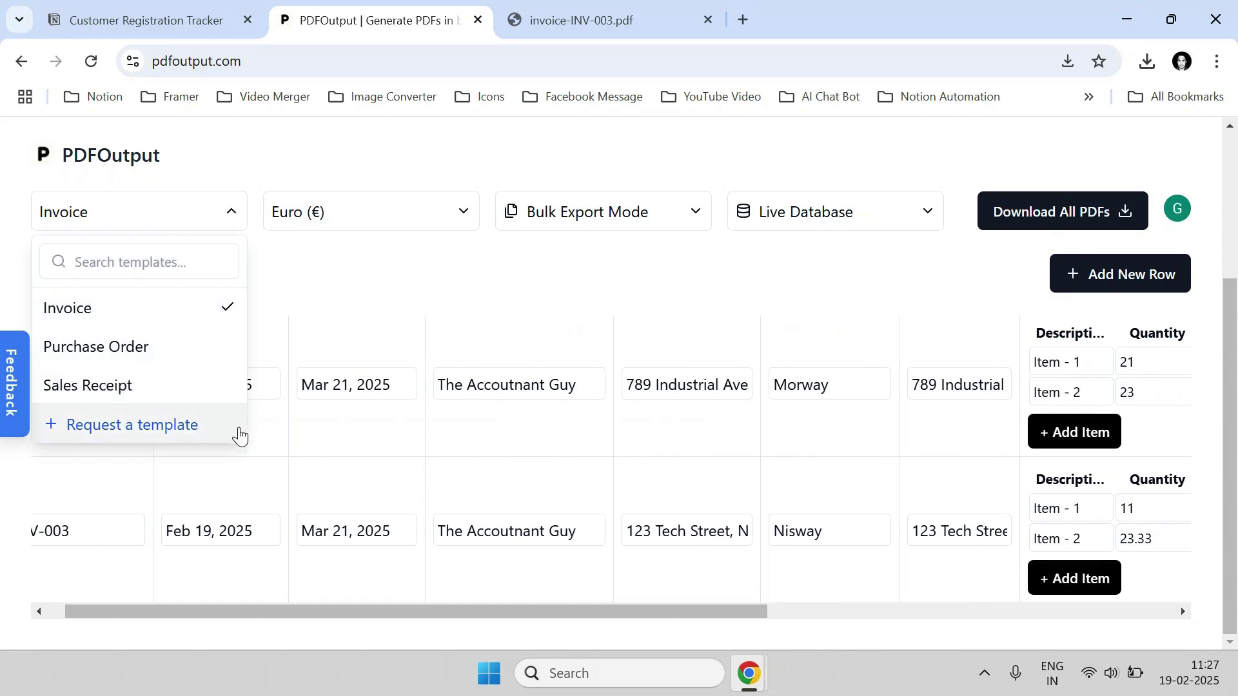
left_click(129, 433)
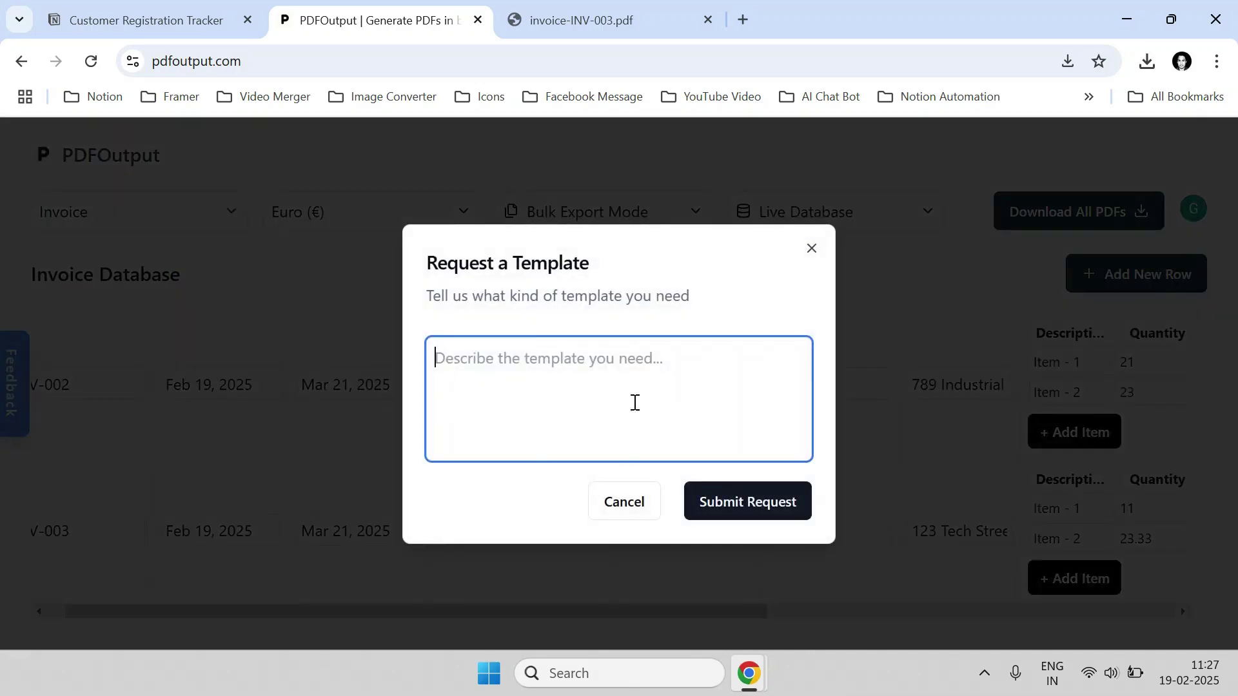
left_click(635, 505)
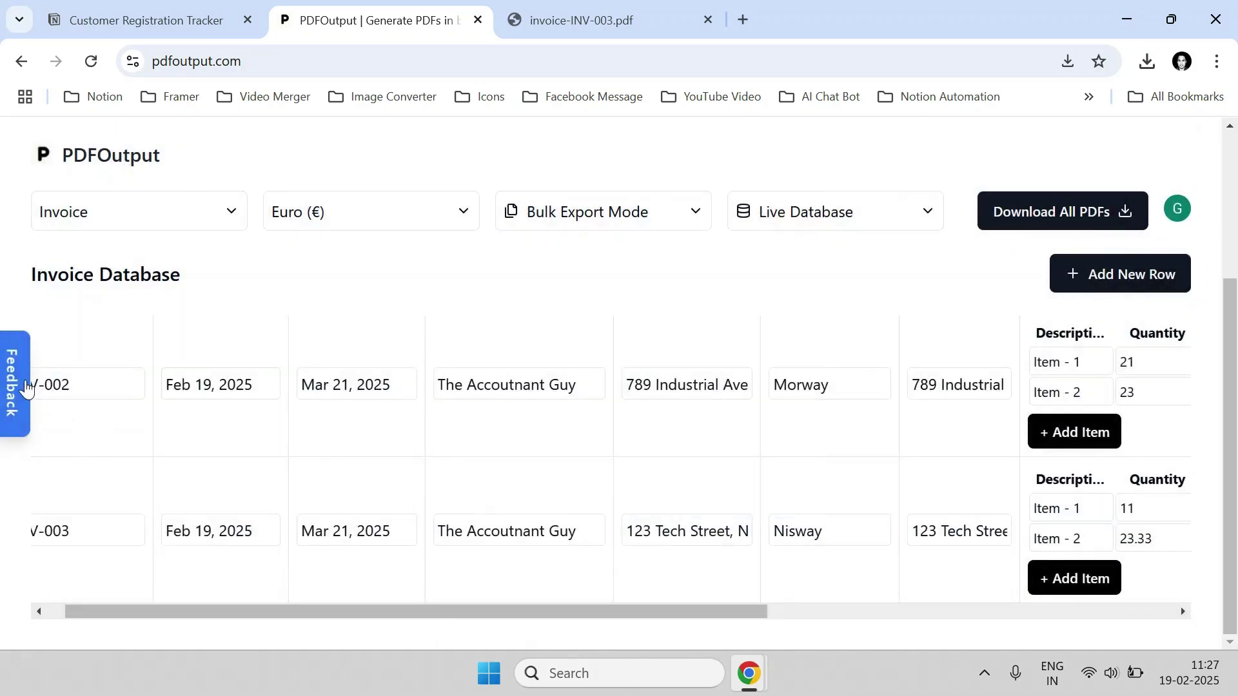
View the feedback form with its type and message fields, then close it without sending anything.
left_click(21, 385)
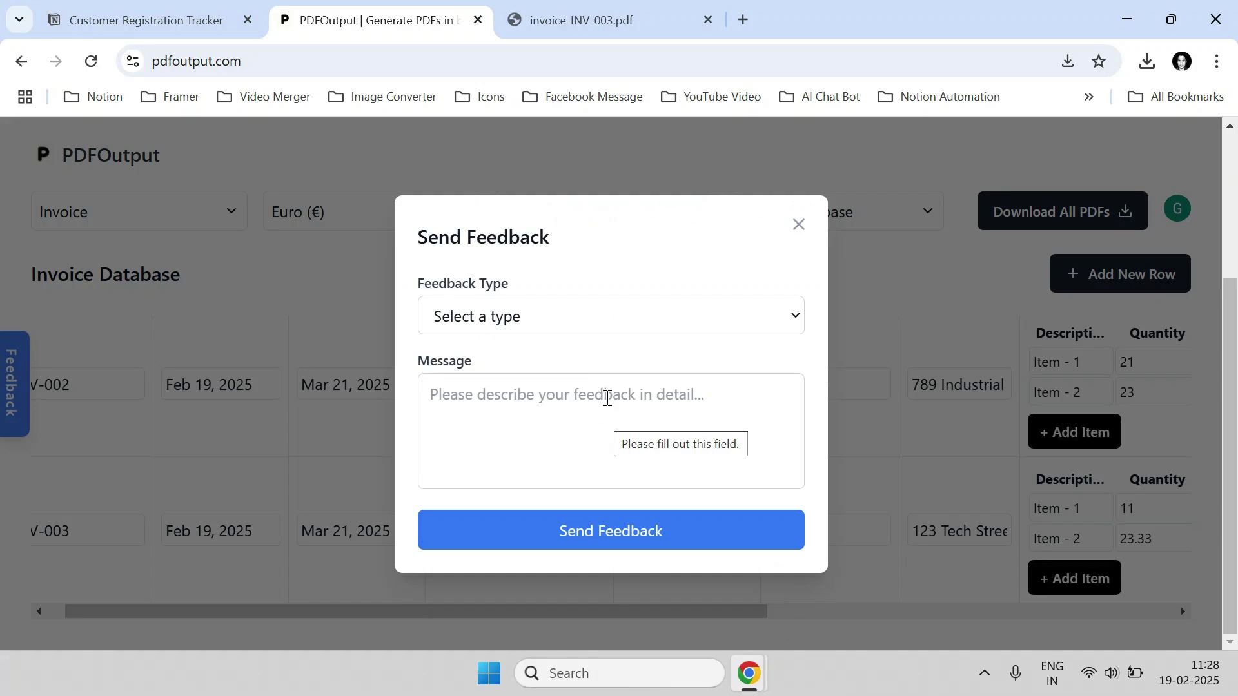
left_click(797, 227)
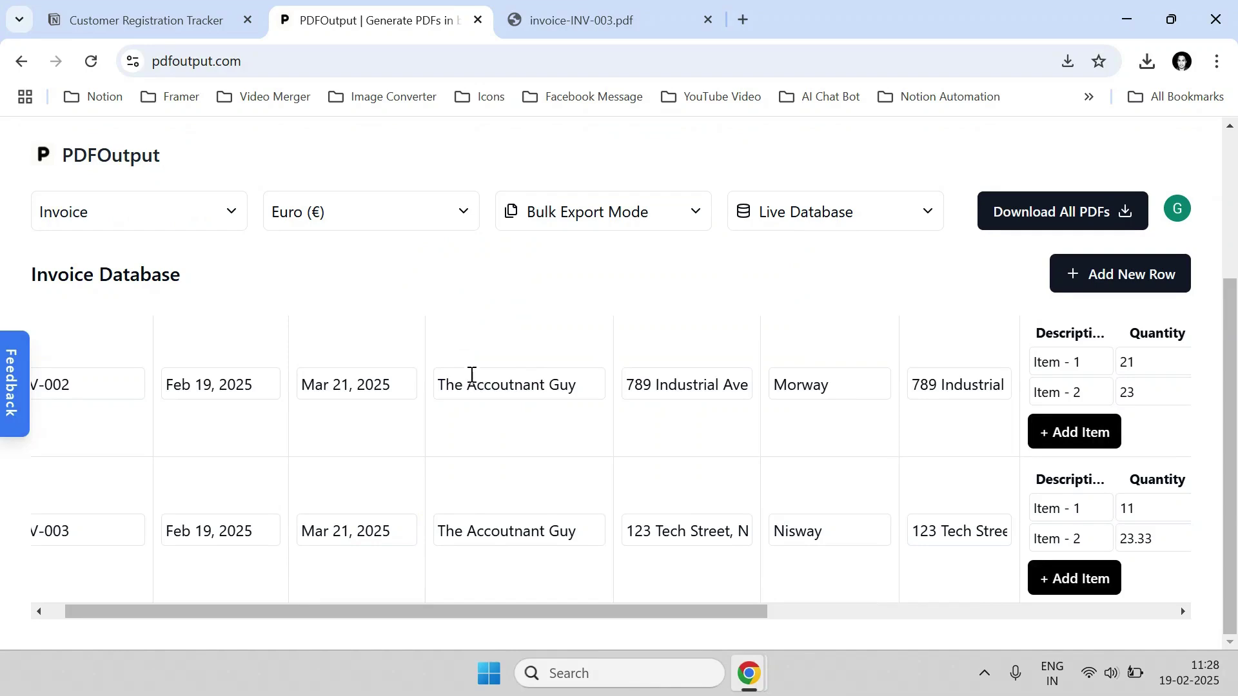
mouse_move(748, 673)
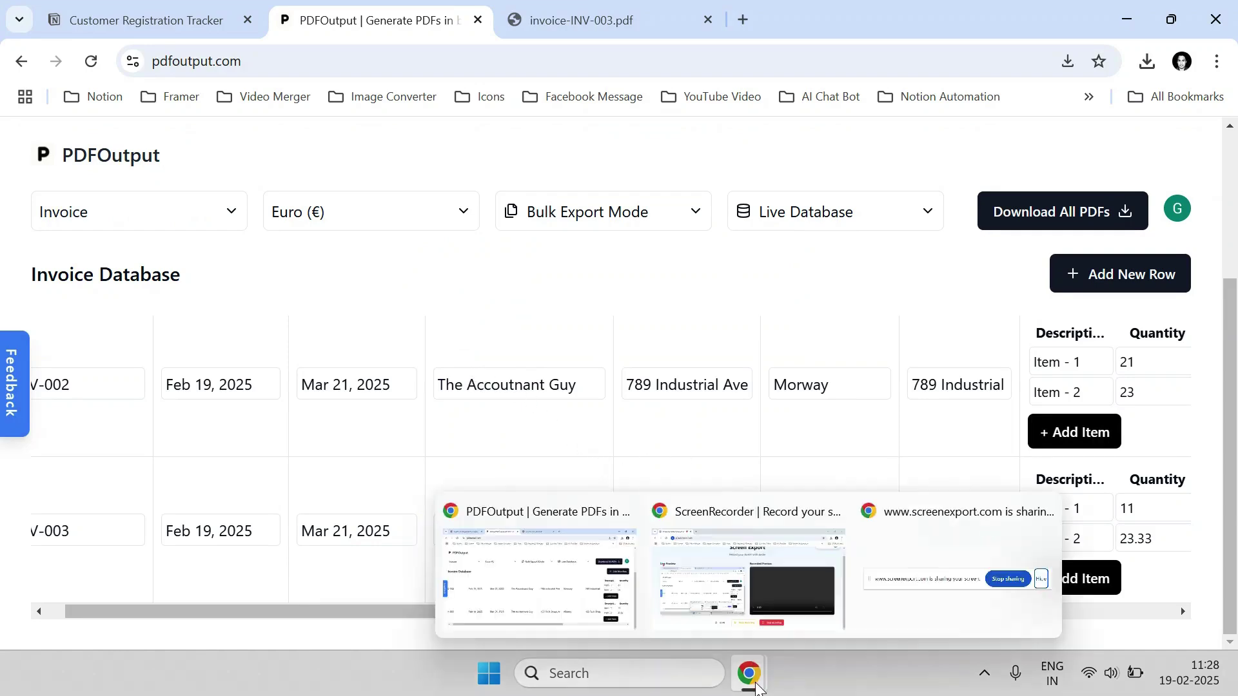